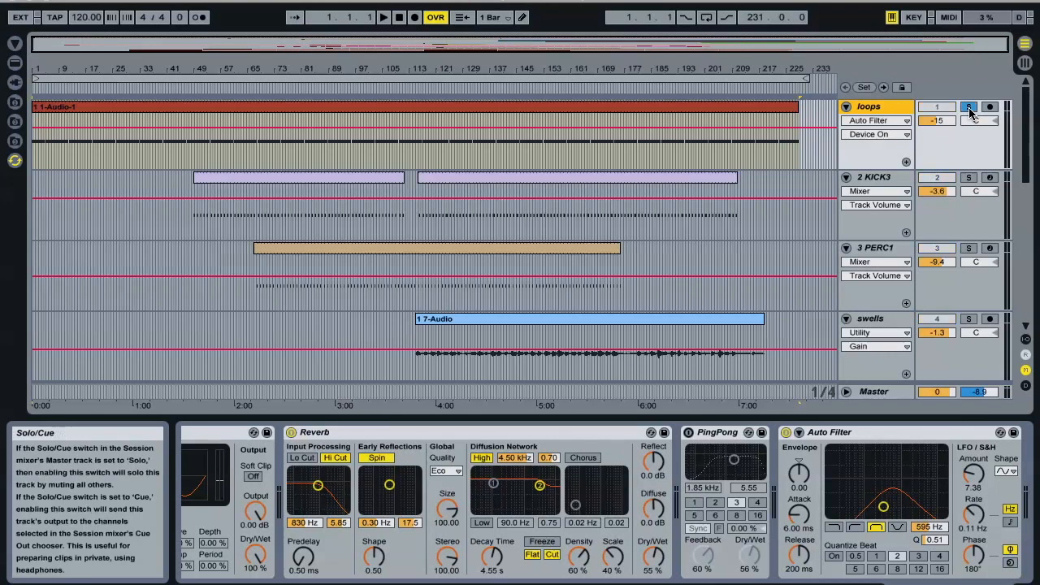
Play the soloed loops clip from its start with the track's Auto Filter and Reverb switched off
{"action": "left_click", "coordinate": [764, 111]}
{"action": "key", "text": "space"}
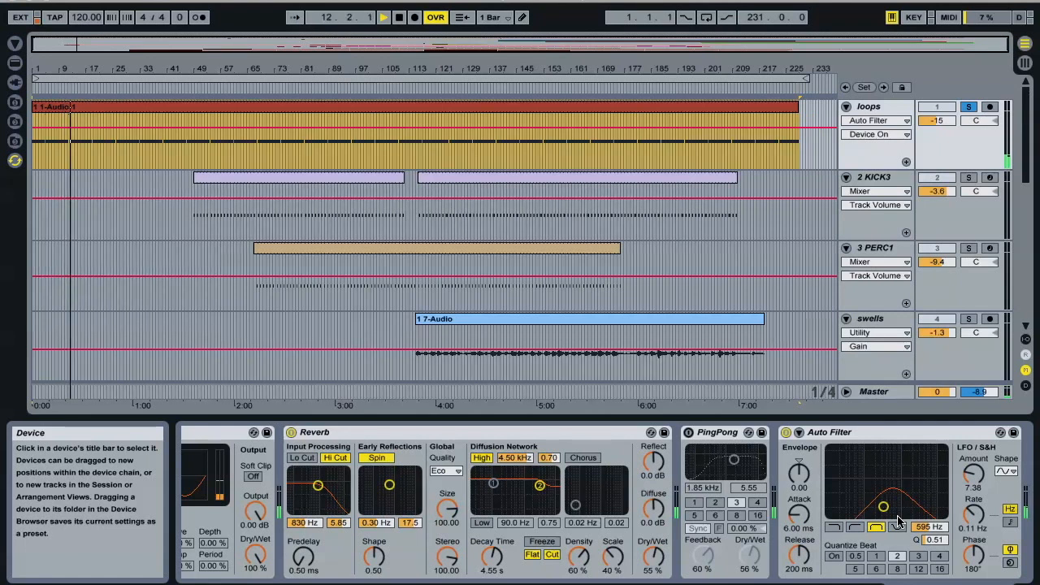
{"action": "left_click", "coordinate": [786, 432]}
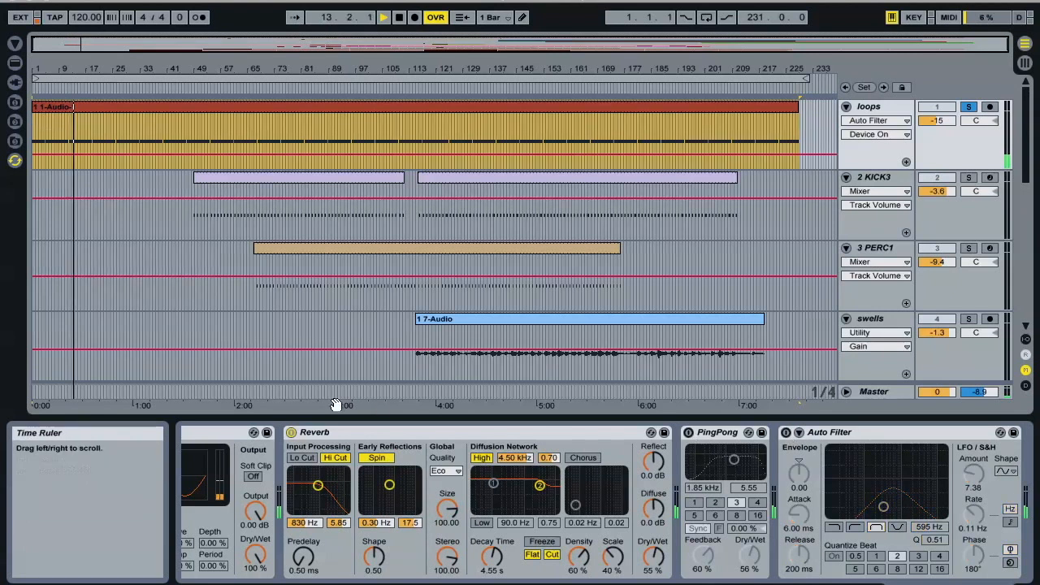
{"action": "left_click", "coordinate": [291, 432]}
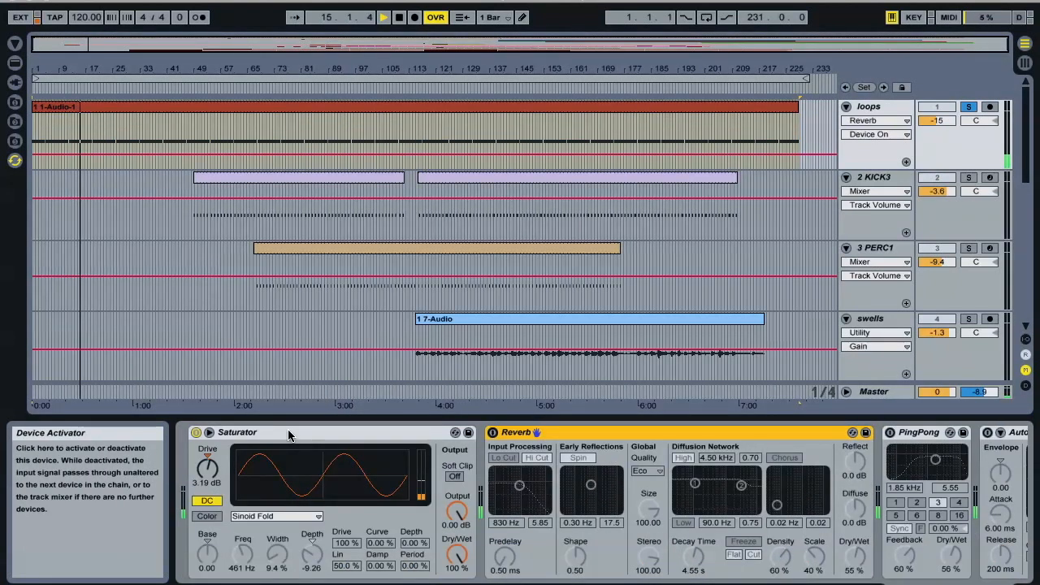
Switch Reverb and Auto Filter back on for the loops track and turn off its solo
{"action": "scroll", "coordinate": [289, 435], "scroll_direction": "right", "scroll_amount": 5}
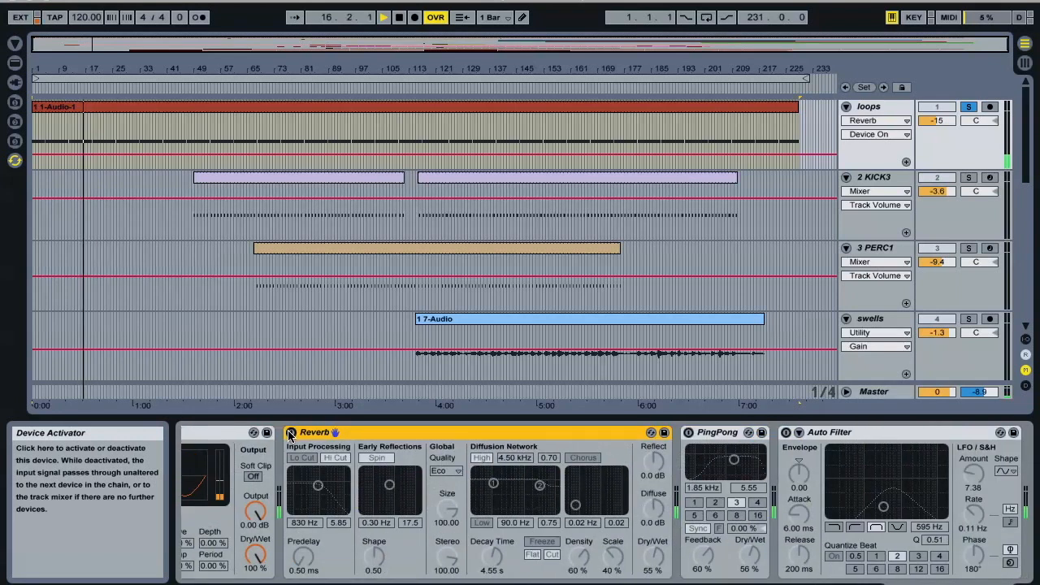
{"action": "left_click", "coordinate": [290, 433]}
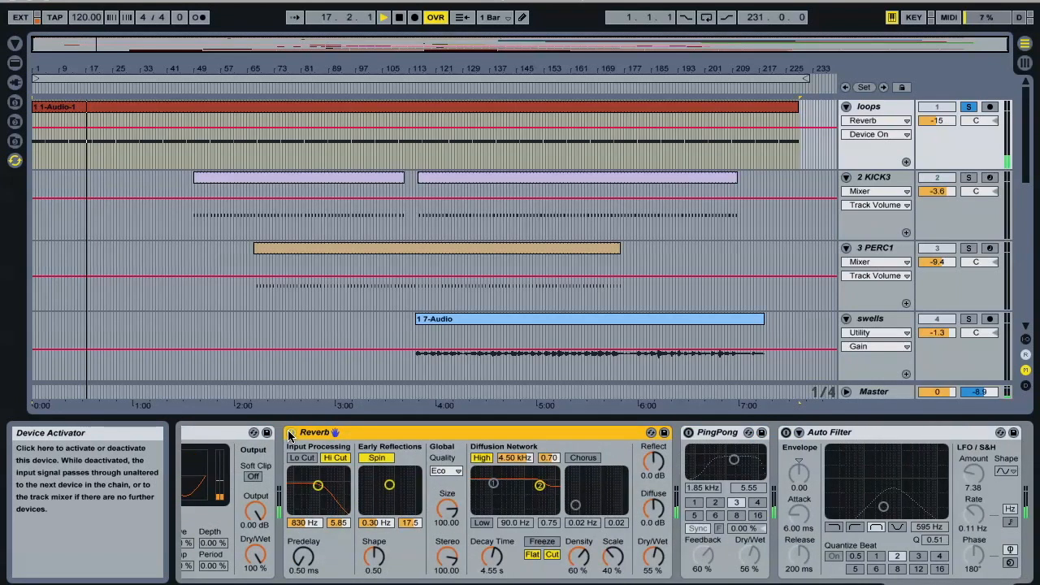
{"action": "left_click", "coordinate": [785, 434]}
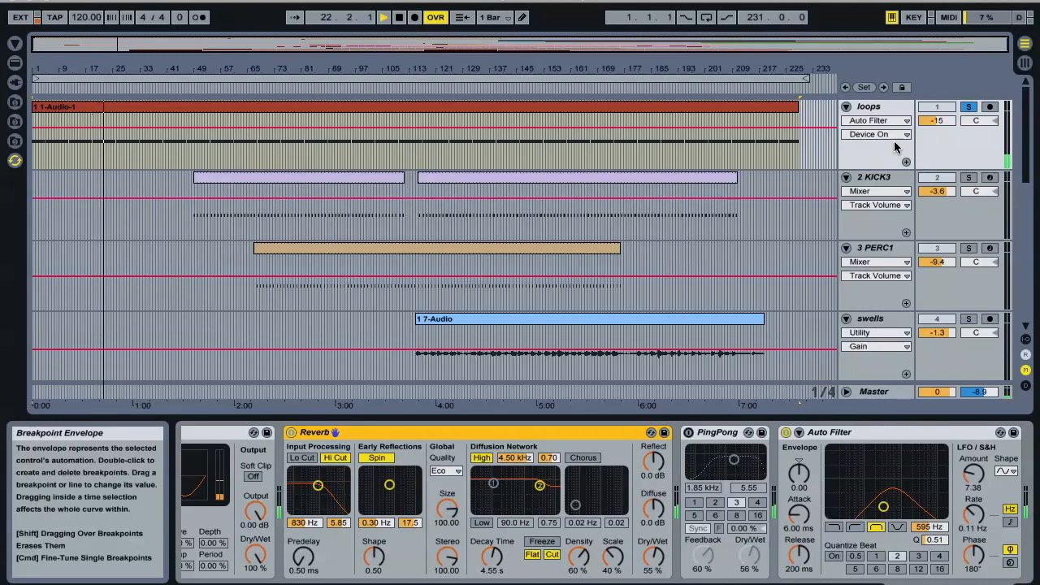
{"action": "left_click", "coordinate": [972, 108]}
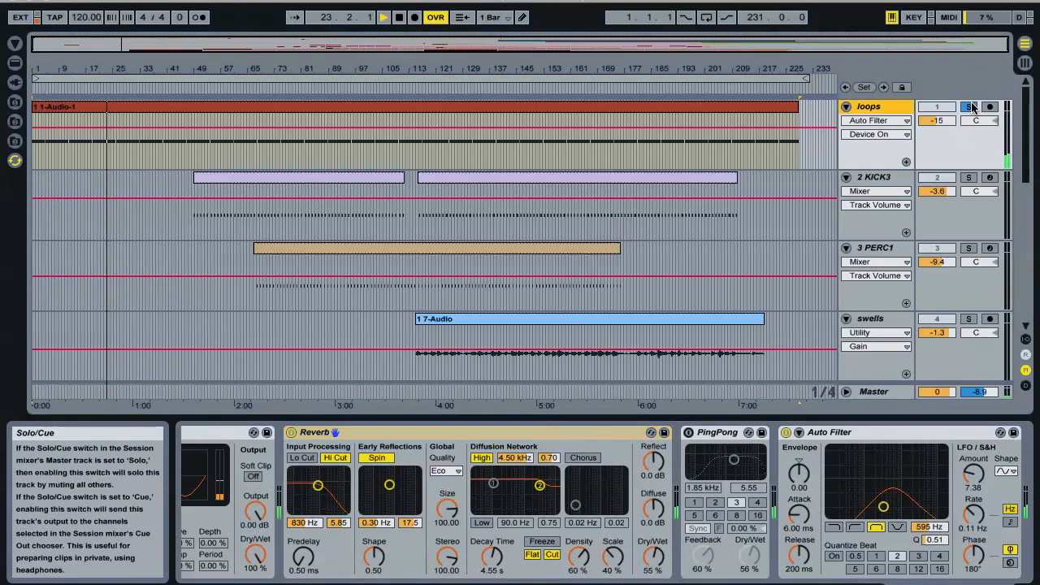
Solo the weird beat track and show the clip settings of its ma_drum_loop_form_full_100 clip
{"action": "scroll", "coordinate": [463, 207], "scroll_direction": "down", "scroll_amount": 10}
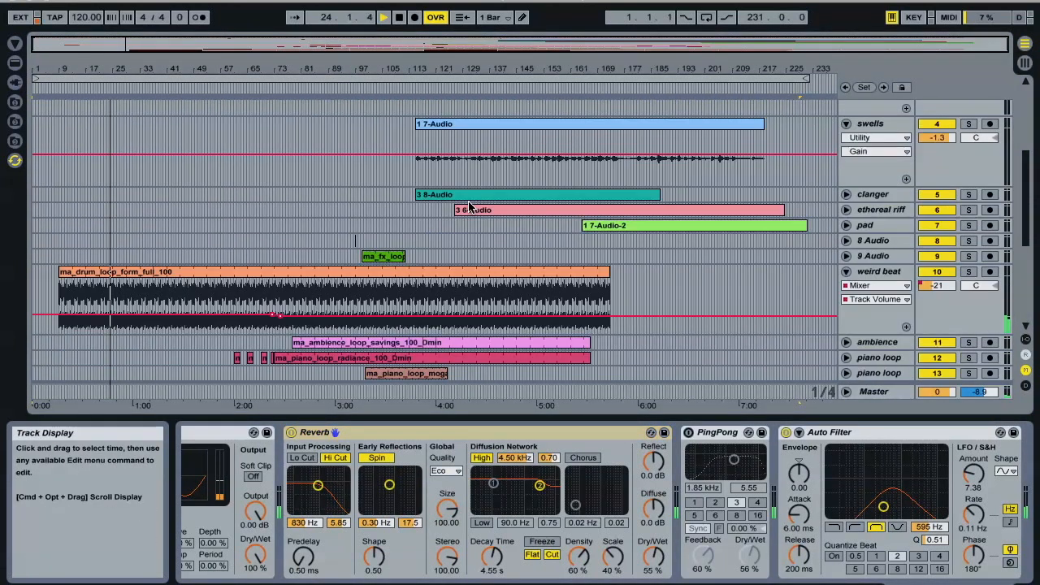
{"action": "scroll", "coordinate": [445, 209], "scroll_direction": "down", "scroll_amount": 5}
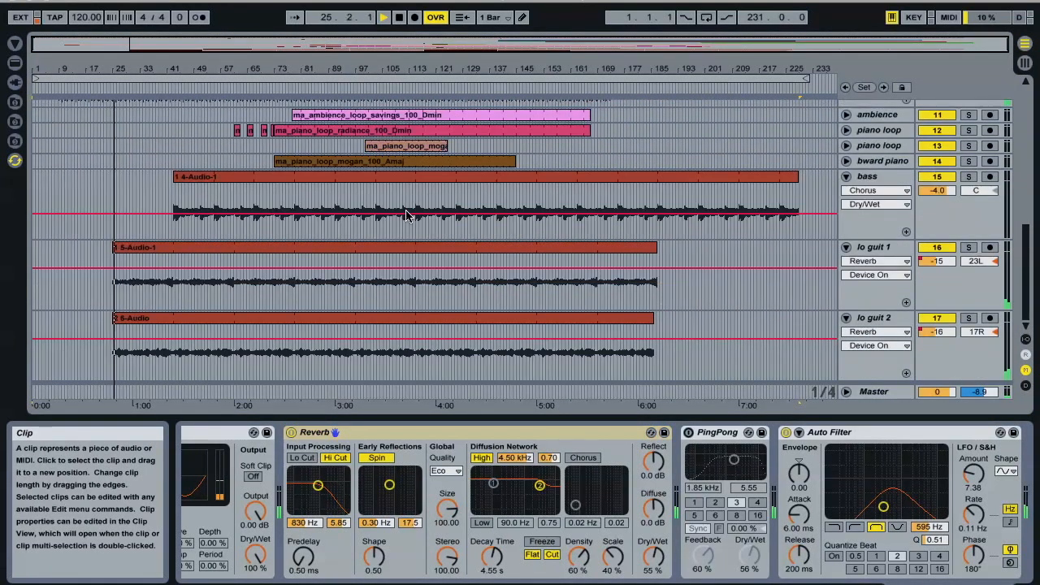
{"action": "scroll", "coordinate": [297, 241], "scroll_direction": "up", "scroll_amount": 7}
{"action": "left_click", "coordinate": [273, 238]}
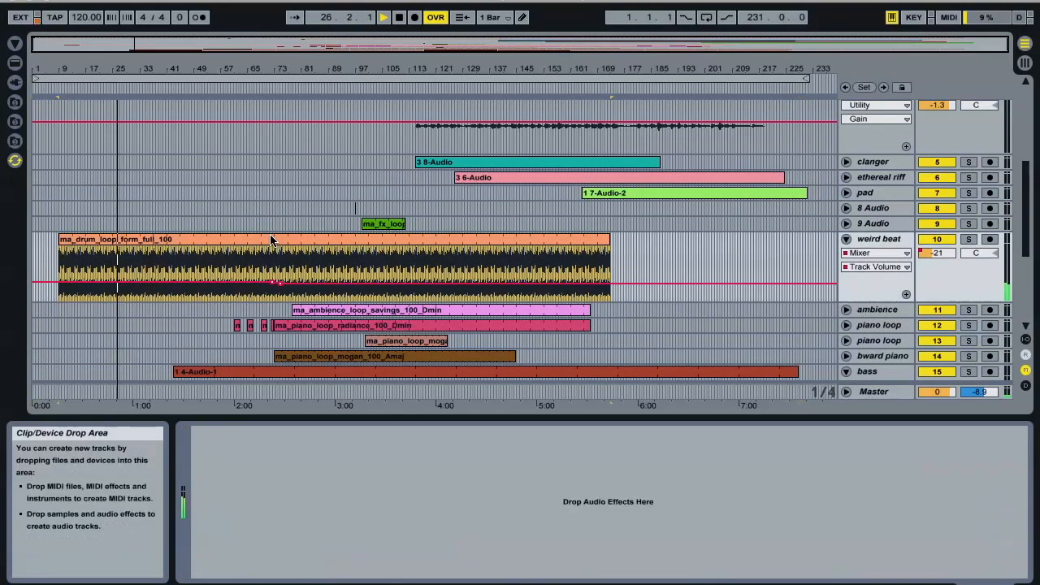
{"action": "left_click", "coordinate": [970, 239]}
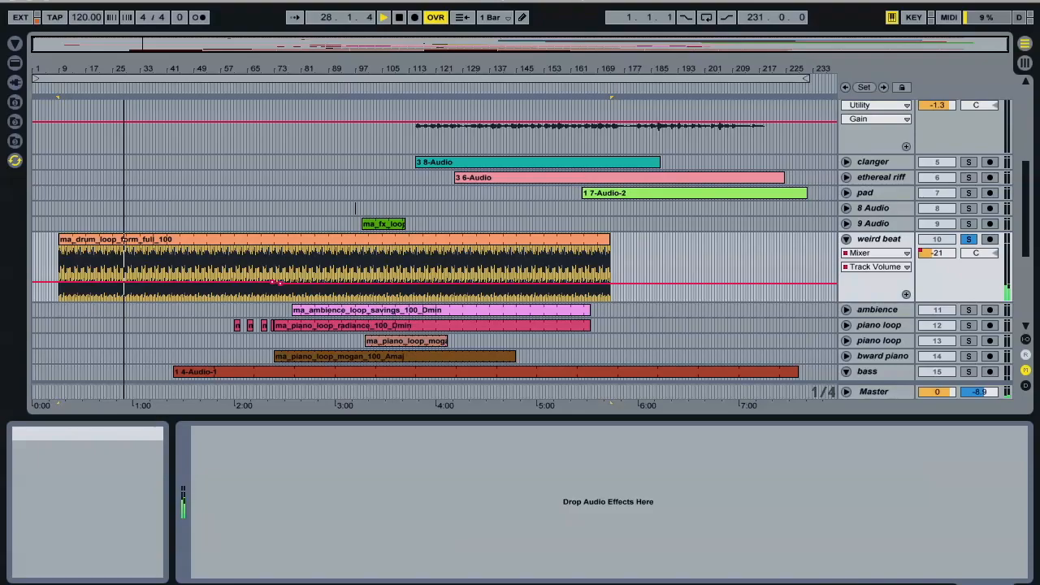
{"action": "key", "text": "shift+Tab"}
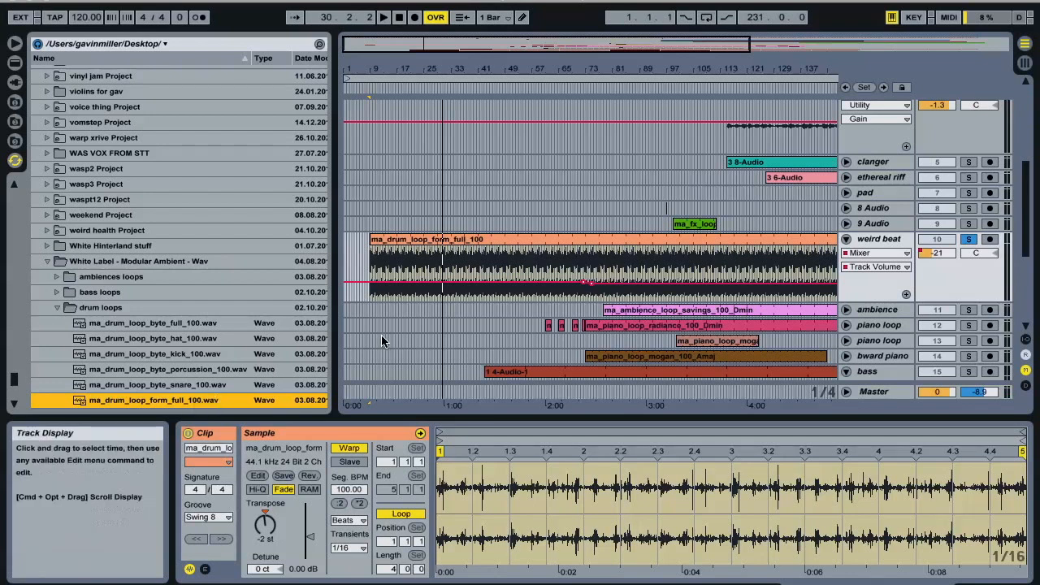
Play the weird beat drum loop from its start, then unsolo the track
{"action": "left_click", "coordinate": [491, 244]}
{"action": "key", "text": "space"}
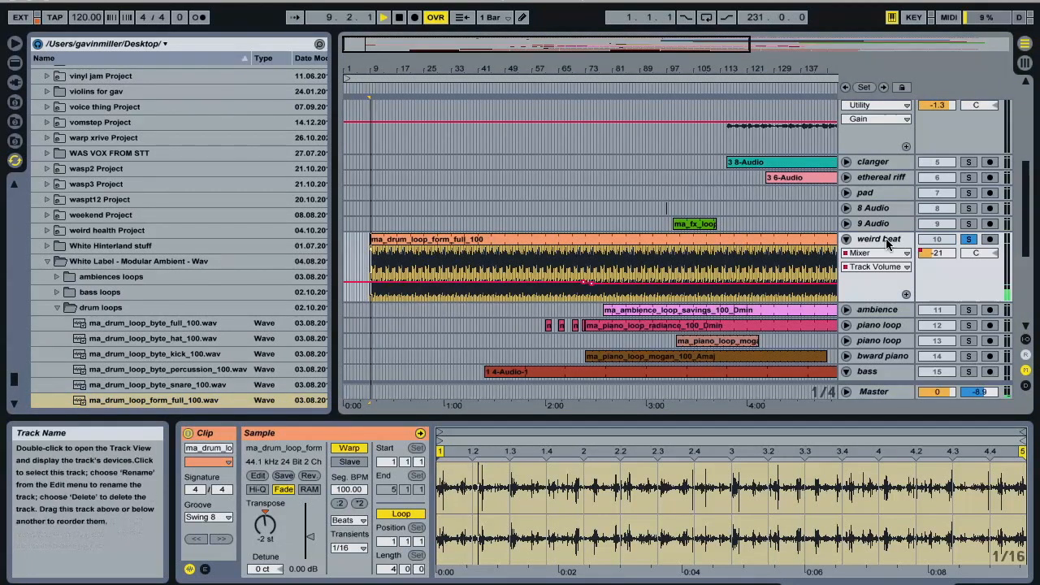
{"action": "left_click", "coordinate": [968, 239]}
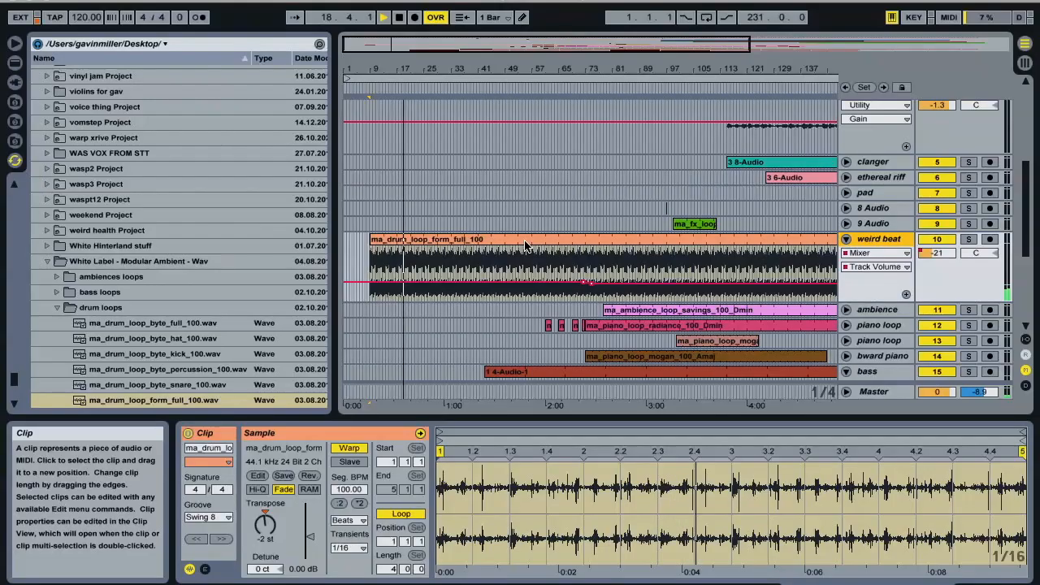
Select the lo guit 1 clip and solo lo guit 1 together with lo guit 2 during playback
{"action": "scroll", "coordinate": [525, 247], "scroll_direction": "down", "scroll_amount": 5}
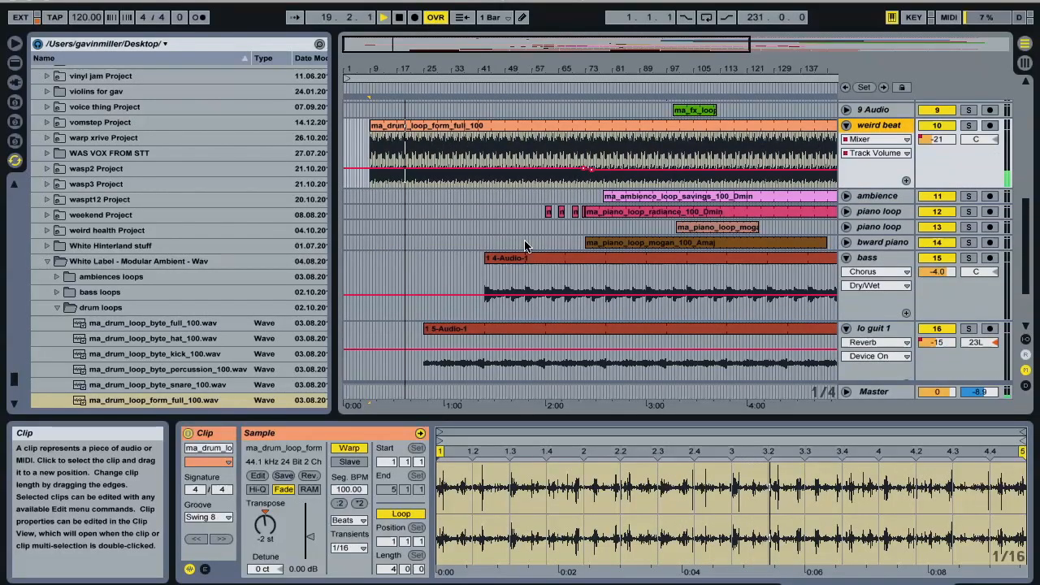
{"action": "scroll", "coordinate": [524, 247], "scroll_direction": "down", "scroll_amount": 5}
{"action": "left_click", "coordinate": [520, 251]}
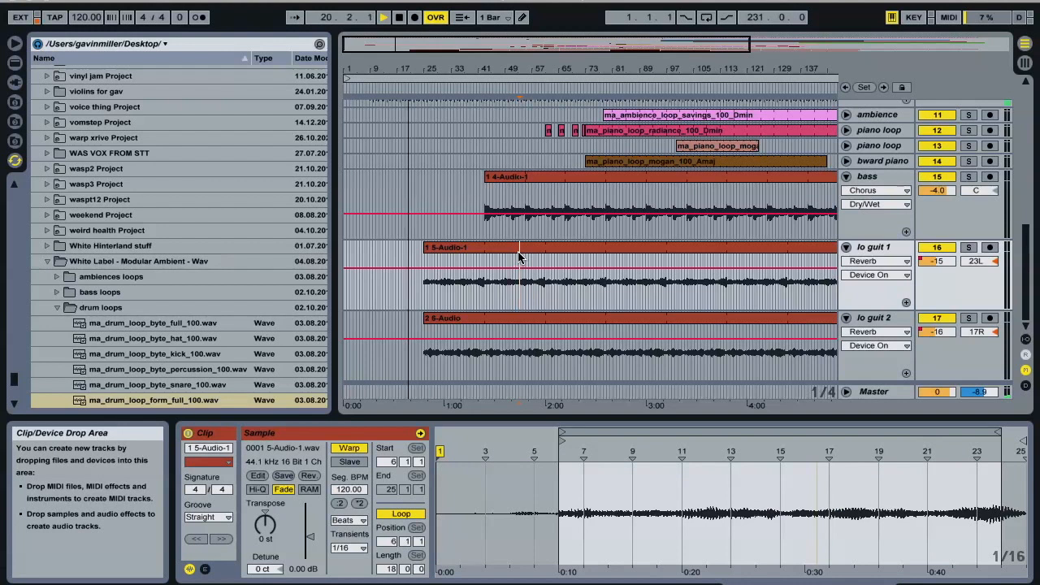
{"action": "left_click", "coordinate": [771, 249]}
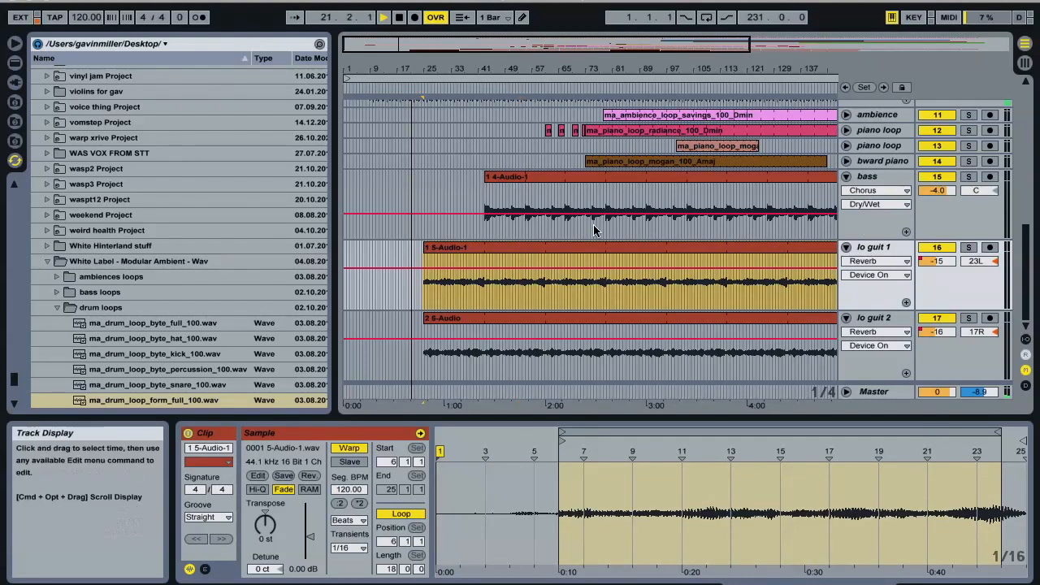
{"action": "left_click", "coordinate": [969, 247]}
{"action": "left_click", "coordinate": [968, 317]}
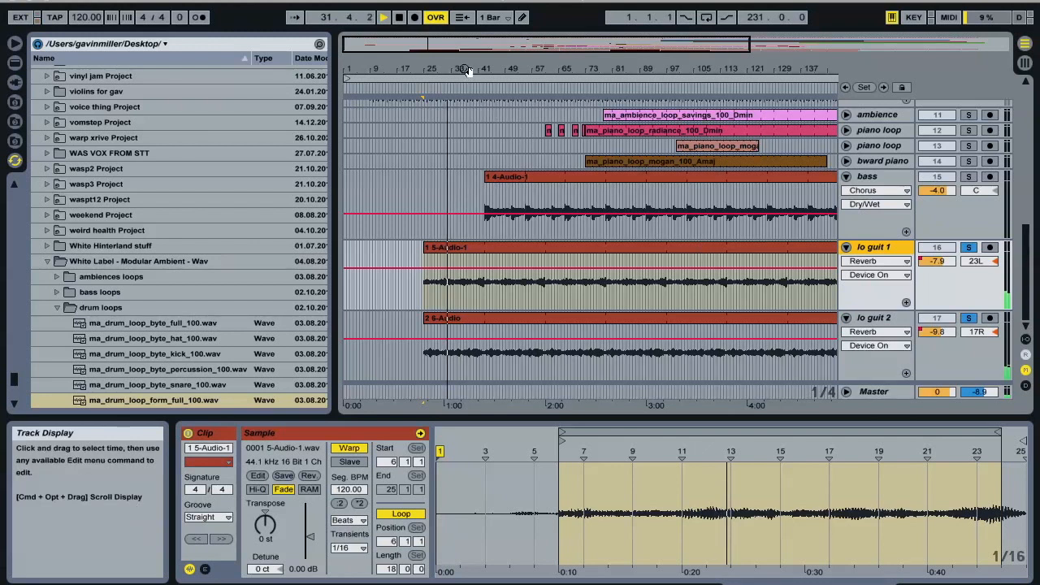
Stop playback and switch off the Reverb on both the lo guit 1 and lo guit 2 tracks
{"action": "left_click_drag", "start_coordinate": [461, 46], "coordinate": [413, 398]}
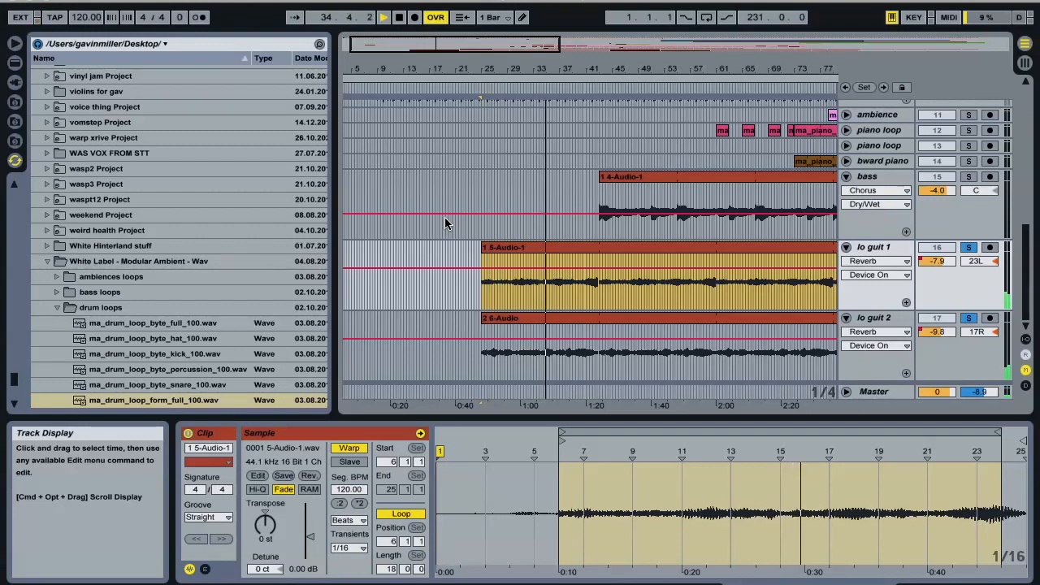
{"action": "scroll", "coordinate": [444, 255], "scroll_direction": "right", "scroll_amount": 1}
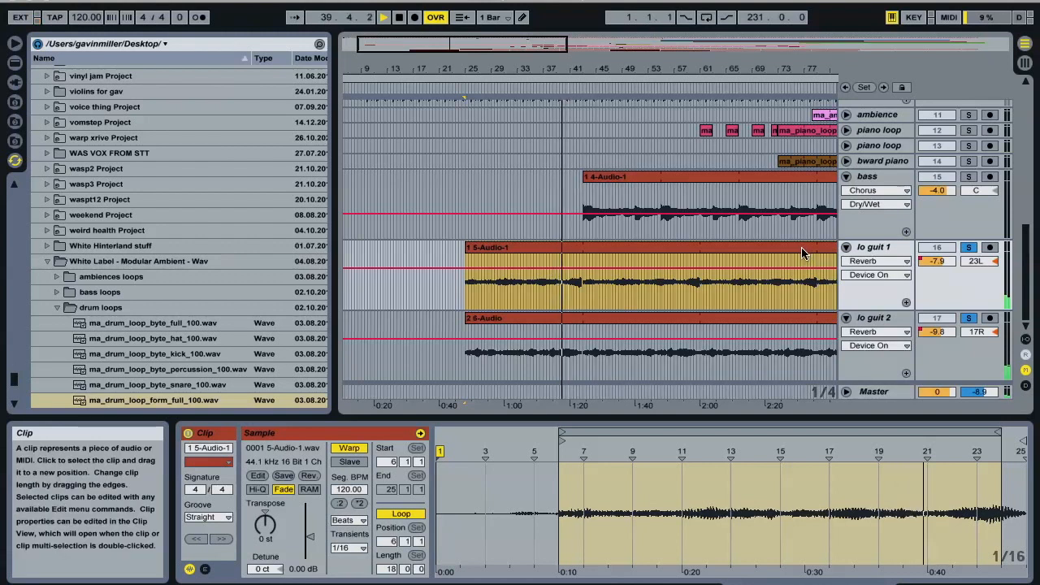
{"action": "key", "text": "space"}
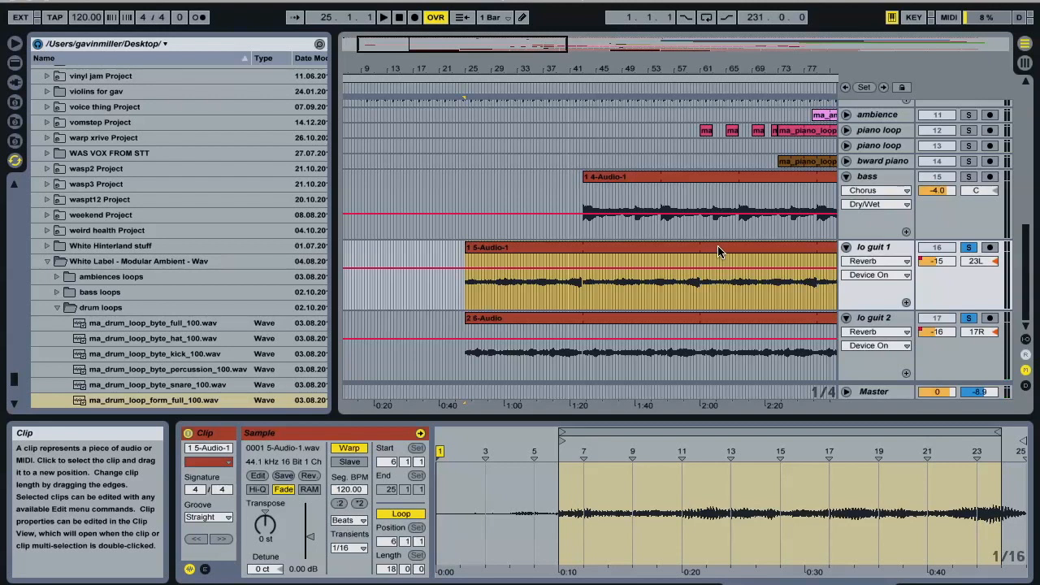
{"action": "mouse_move", "coordinate": [428, 44]}
{"action": "left_mouse_down"}
{"action": "mouse_move", "coordinate": [428, 89]}
{"action": "mouse_move", "coordinate": [430, 47]}
{"action": "left_mouse_up"}
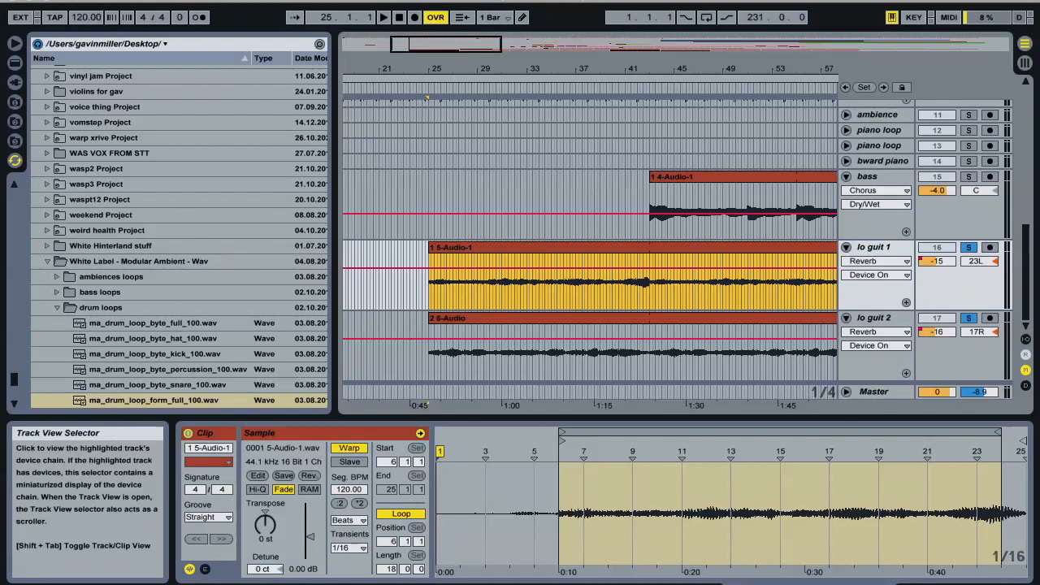
{"action": "left_click", "coordinate": [938, 584]}
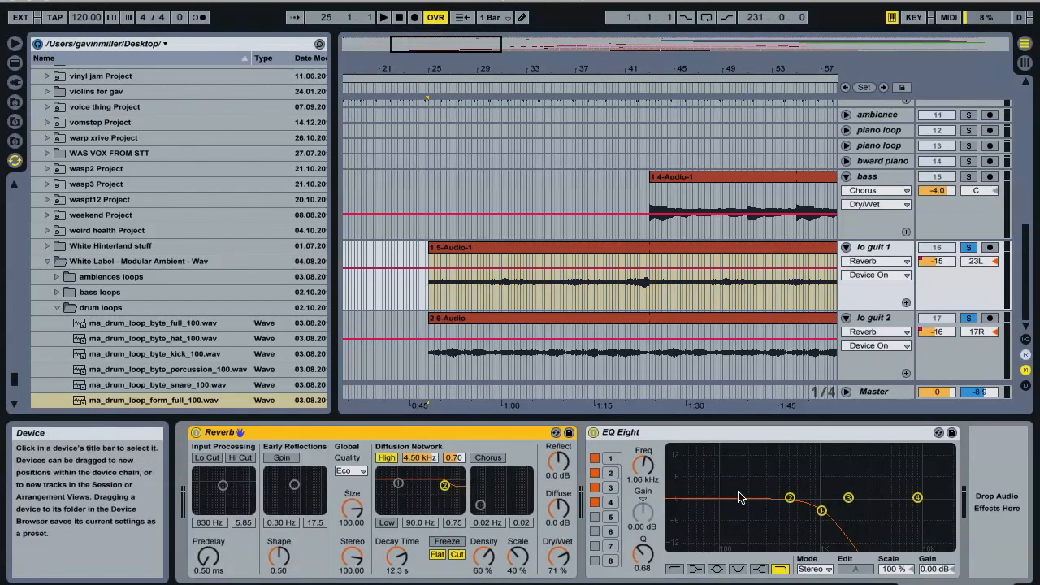
{"action": "left_click", "coordinate": [196, 433]}
{"action": "left_click", "coordinate": [868, 320]}
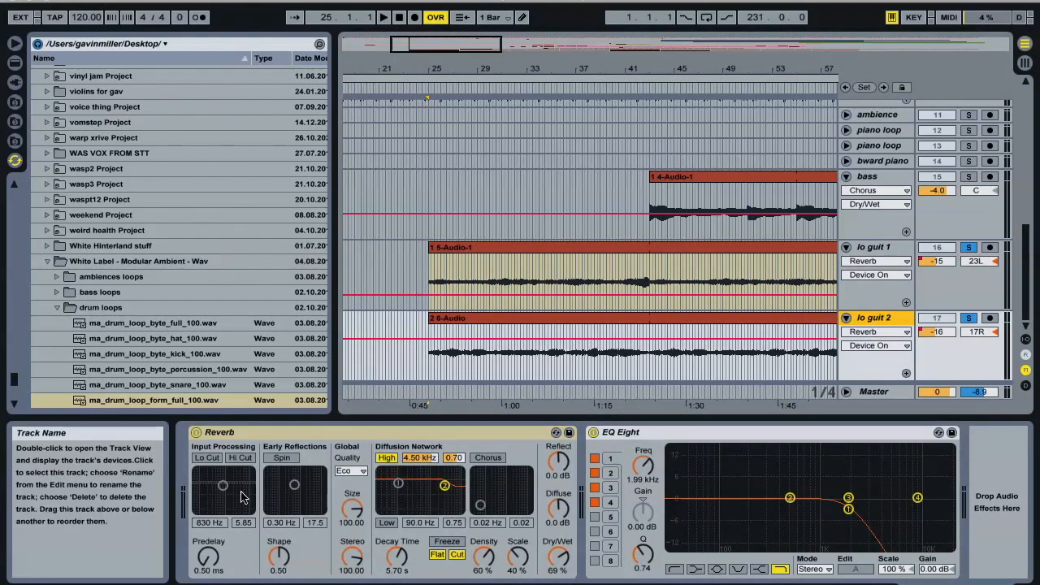
{"action": "left_click", "coordinate": [195, 432]}
Play the dry guitars from the clip start, then reactivate Reverb on lo guit 1 and lo guit 2 and unsolo both tracks
{"action": "left_click", "coordinate": [485, 248]}
{"action": "key", "text": "space"}
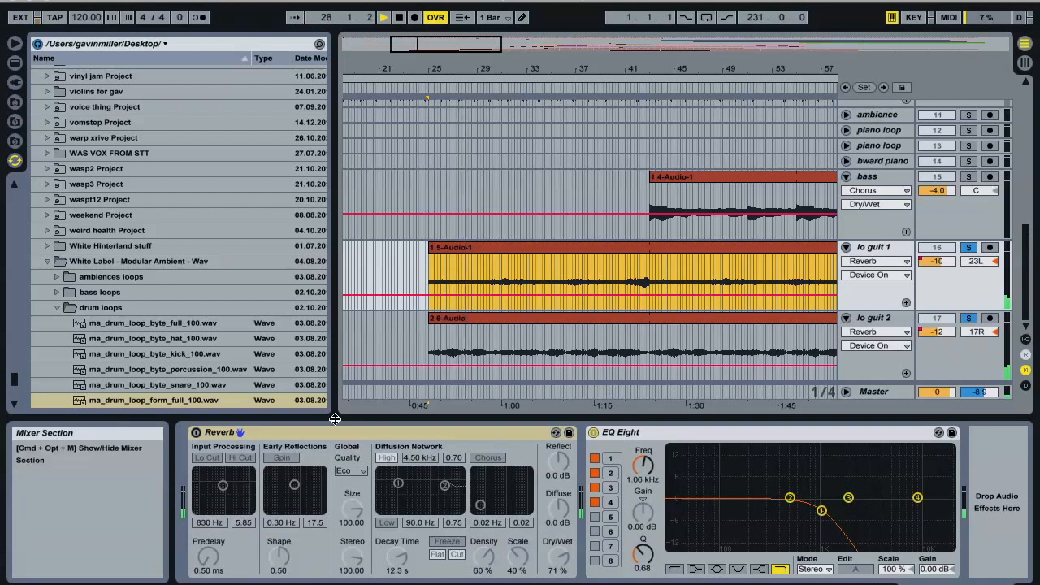
{"action": "left_click", "coordinate": [197, 433]}
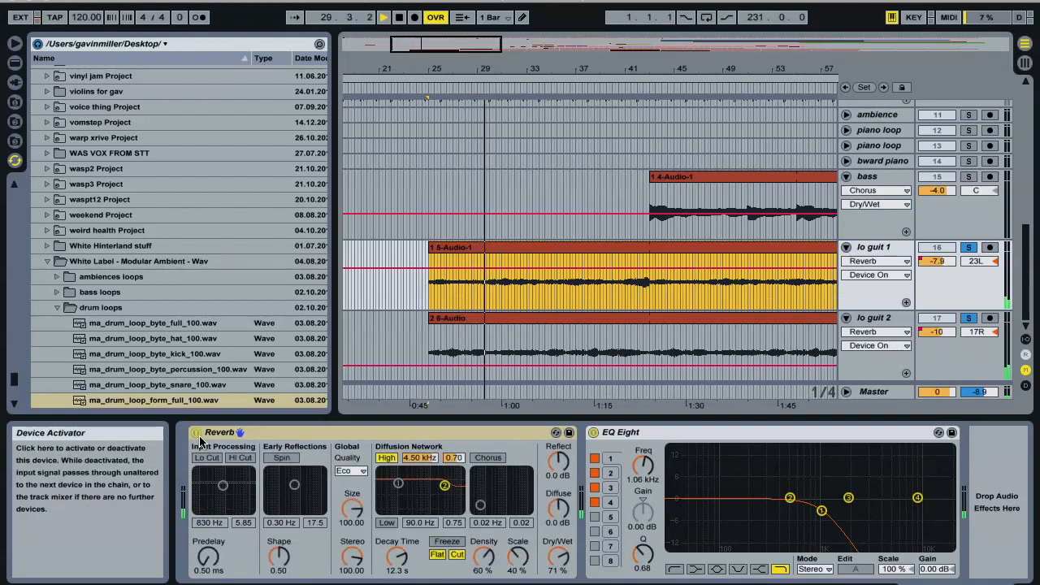
{"action": "left_click", "coordinate": [894, 321]}
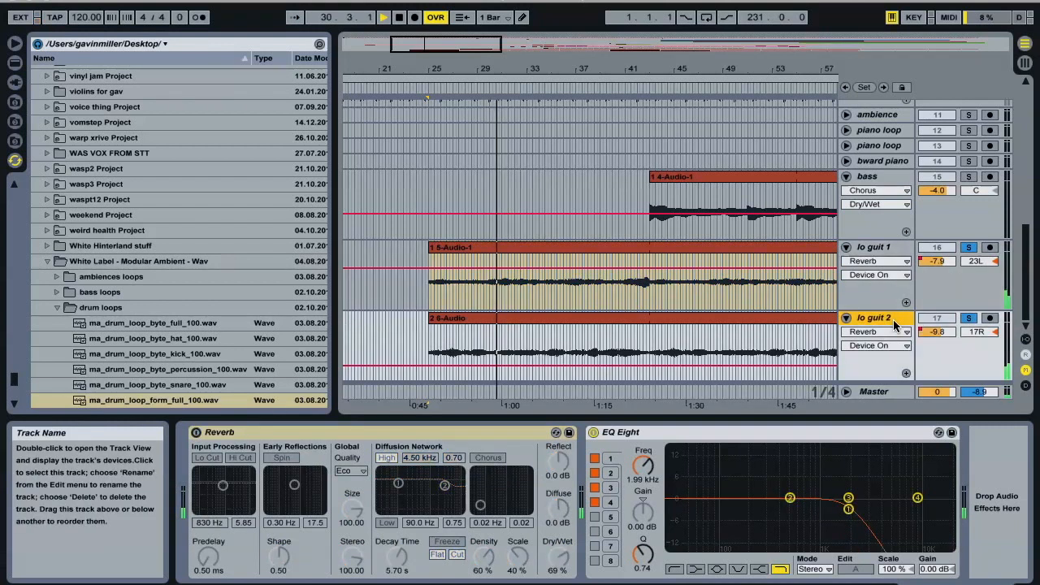
{"action": "left_click", "coordinate": [196, 433]}
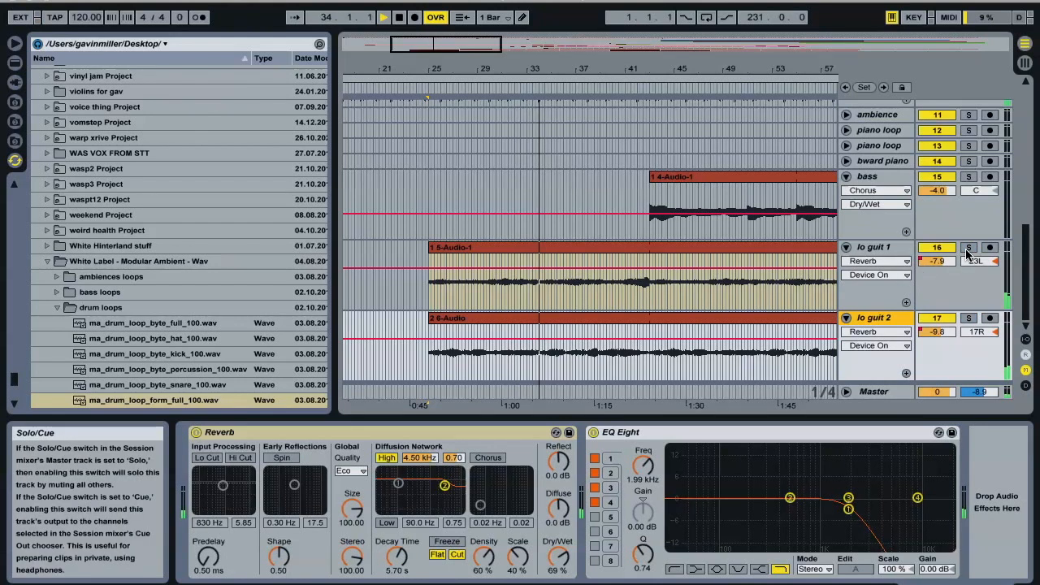
Examine the whole arrangement during playback and show the EQ Eight and Chorus devices of the bass track
{"action": "scroll", "coordinate": [595, 196], "scroll_direction": "up", "scroll_amount": 5}
{"action": "scroll", "coordinate": [594, 202], "scroll_direction": "down", "scroll_amount": 5}
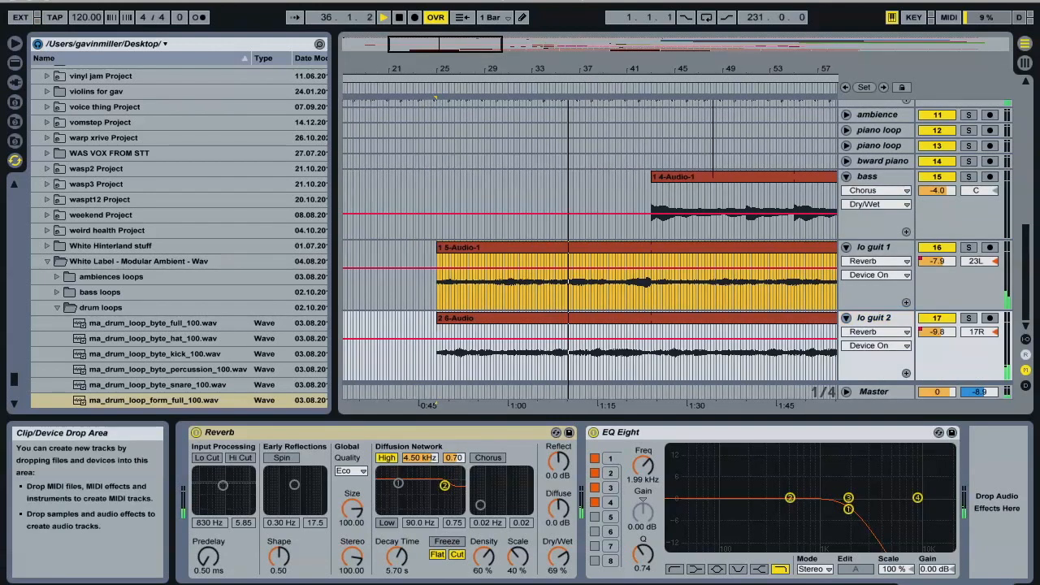
{"action": "double_click", "coordinate": [477, 55]}
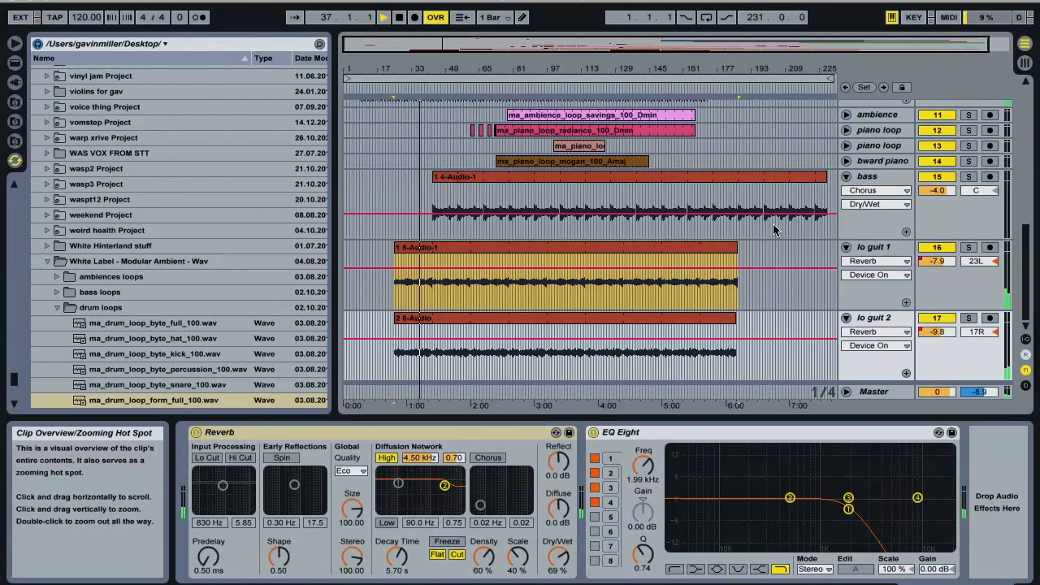
{"action": "left_click", "coordinate": [531, 319]}
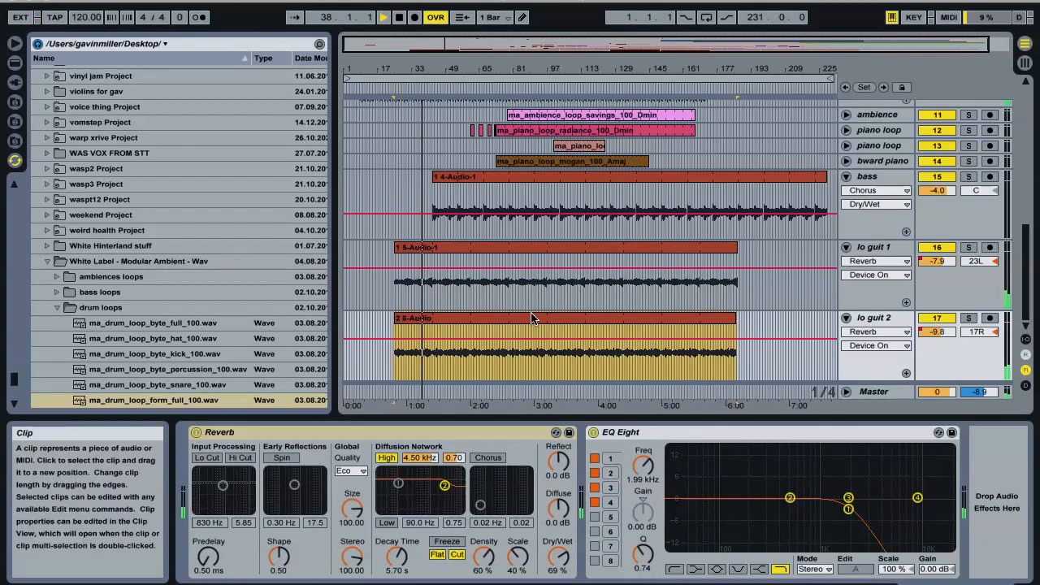
{"action": "scroll", "coordinate": [520, 309], "scroll_direction": "up", "scroll_amount": 10}
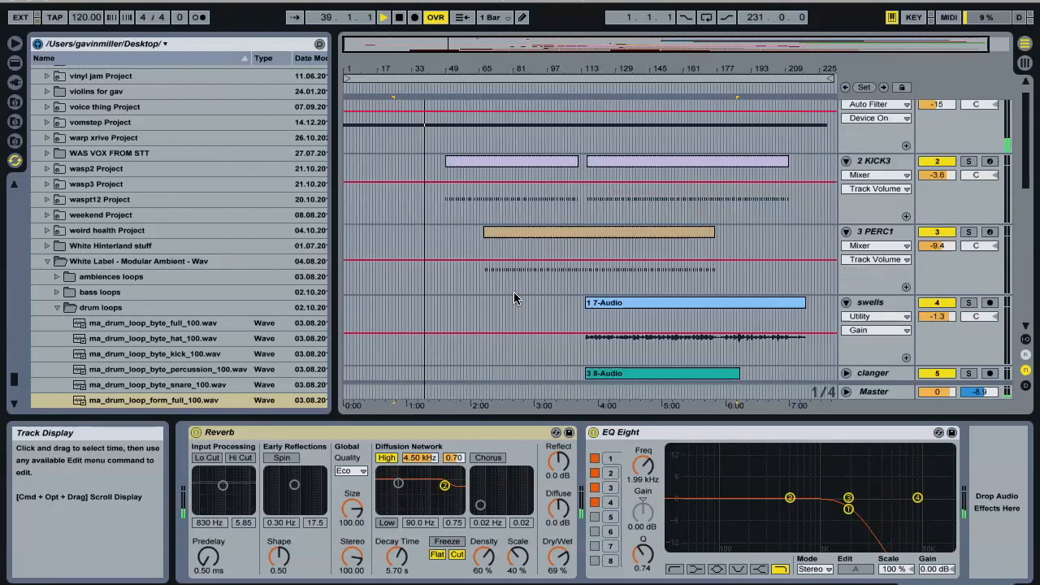
{"action": "scroll", "coordinate": [513, 298], "scroll_direction": "down", "scroll_amount": 10}
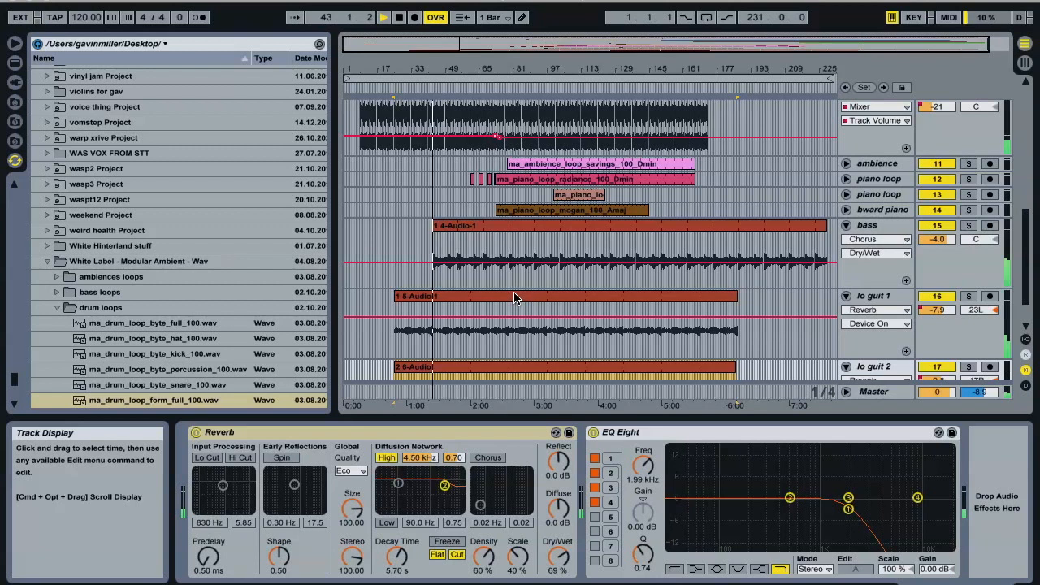
{"action": "left_click", "coordinate": [862, 231]}
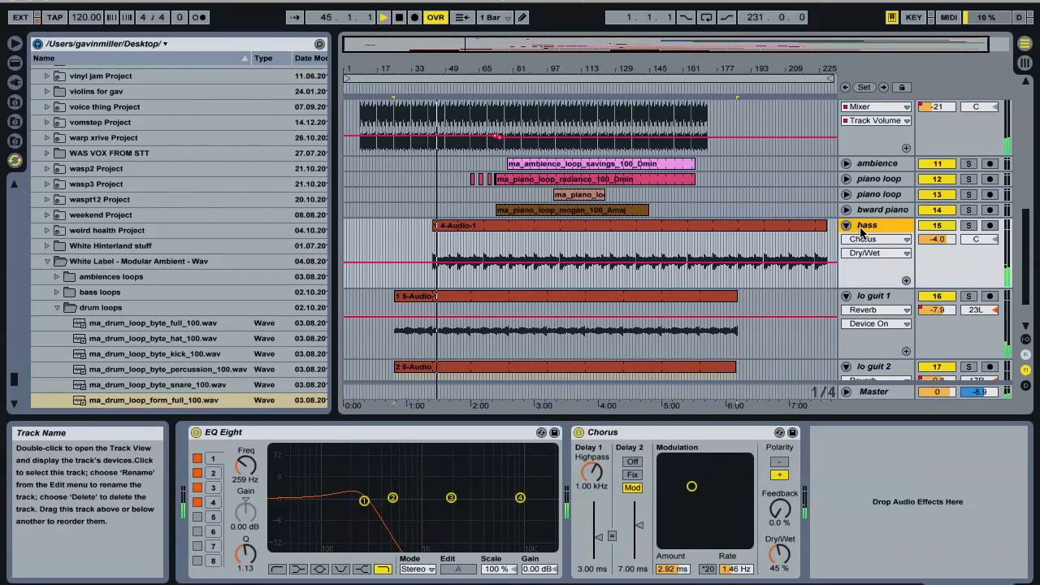
{"action": "scroll", "coordinate": [452, 244], "scroll_direction": "up", "scroll_amount": 3}
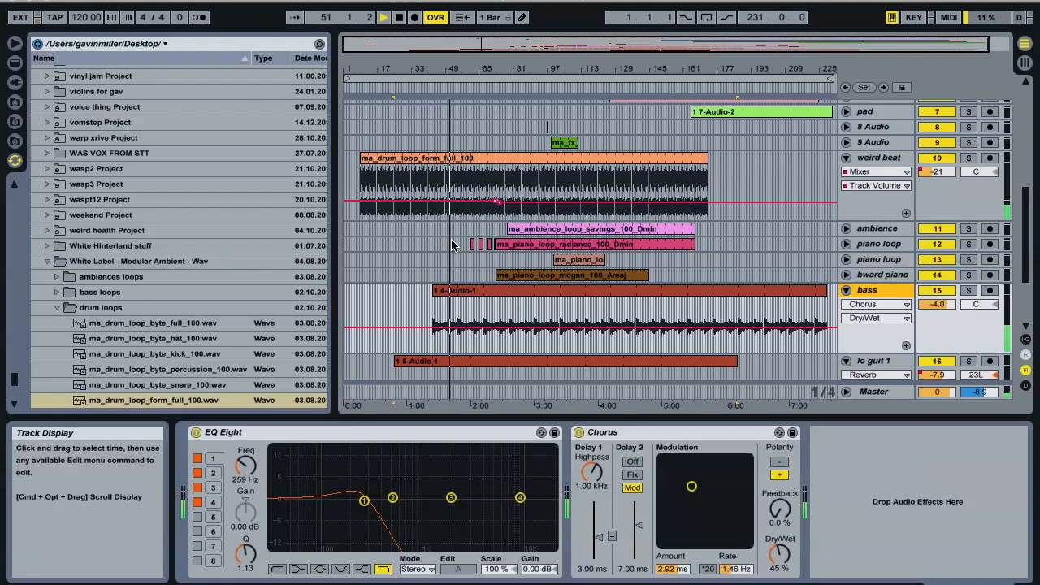
Solo the bass track, compare its sound with Chorus switched off and back on, and unsolo it
{"action": "left_click", "coordinate": [509, 299]}
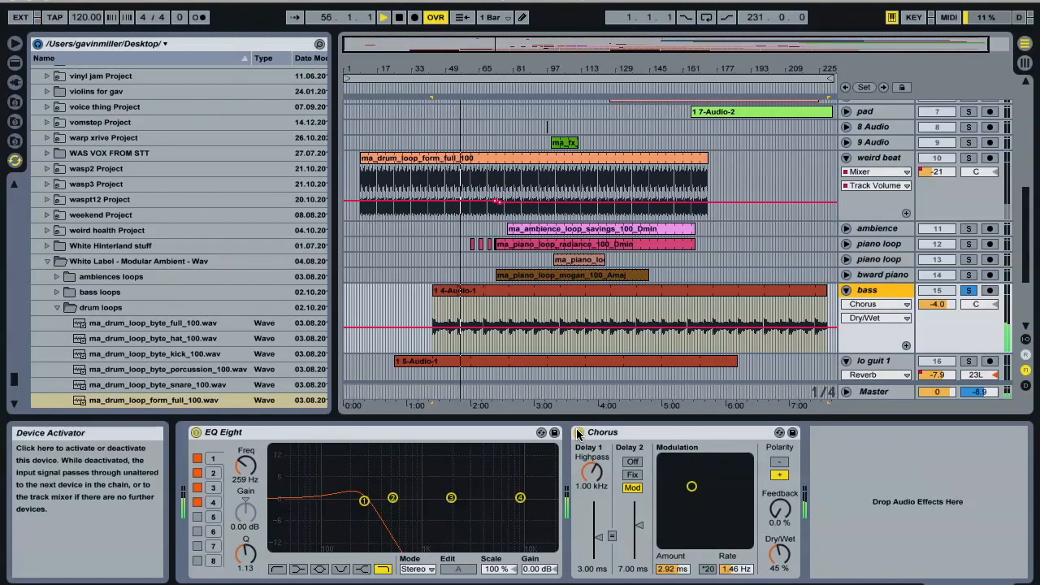
{"action": "left_click", "coordinate": [578, 433]}
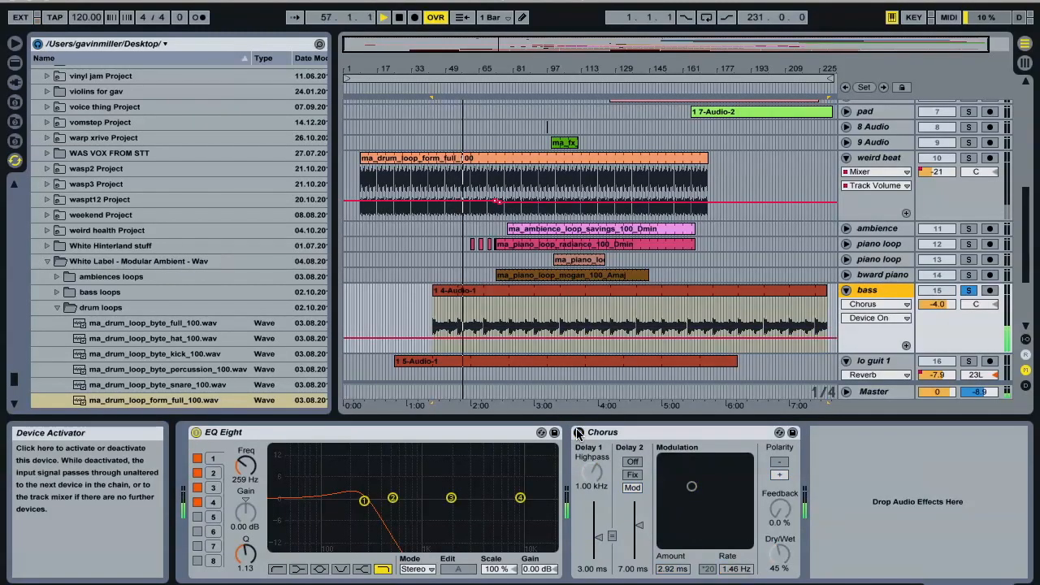
{"action": "left_click", "coordinate": [577, 433]}
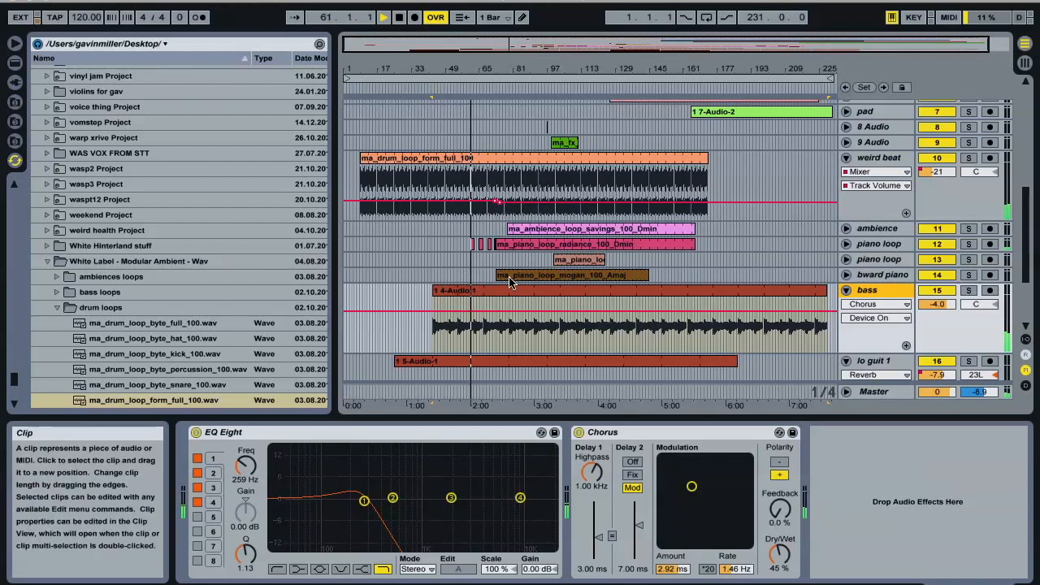
Unfold the piano loop track 12 and show its ma_piano_loop_radiance_100_Dmin clip with the track's EQ Eight and Reverb devices
{"action": "scroll", "coordinate": [500, 277], "scroll_direction": "up", "scroll_amount": 3}
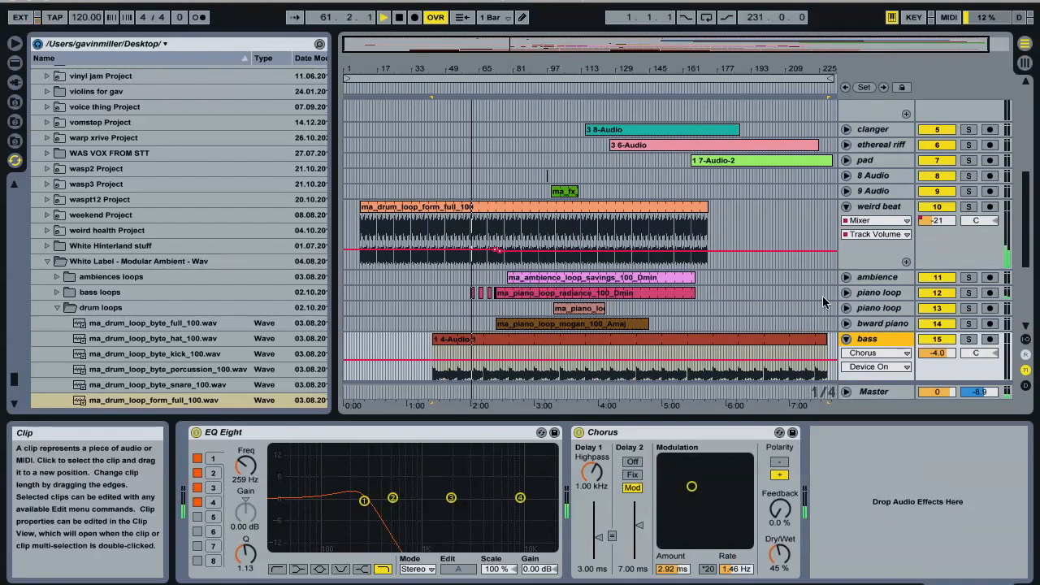
{"action": "left_click", "coordinate": [874, 292]}
{"action": "left_click", "coordinate": [845, 292]}
{"action": "scroll", "coordinate": [538, 251], "scroll_direction": "down", "scroll_amount": 4}
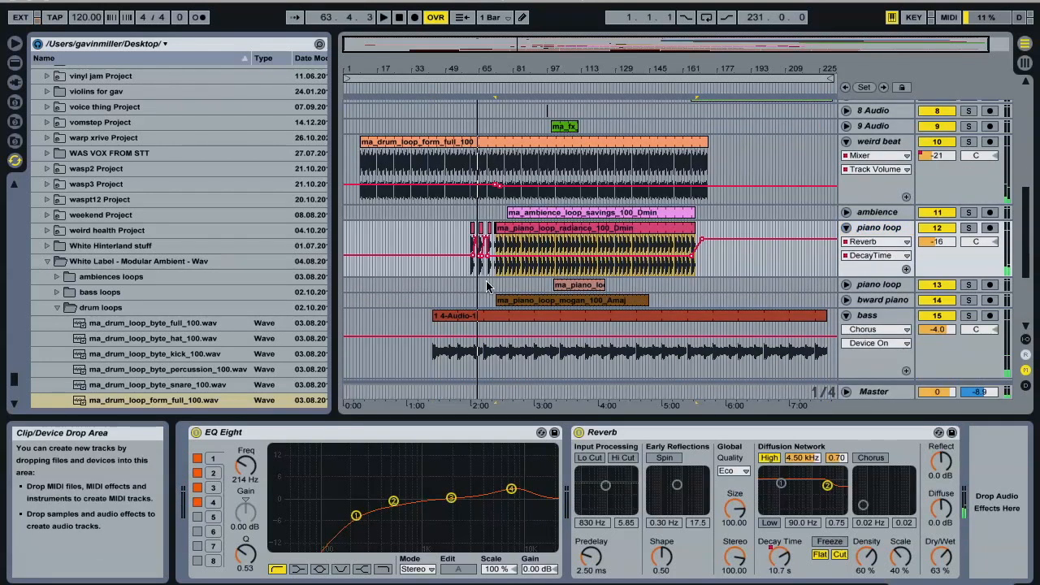
Show the sample settings of the ma_piano_loop_radiance_100_Dmin clip and locate its source file in the resampled piano loops folder
{"action": "left_click", "coordinate": [763, 583]}
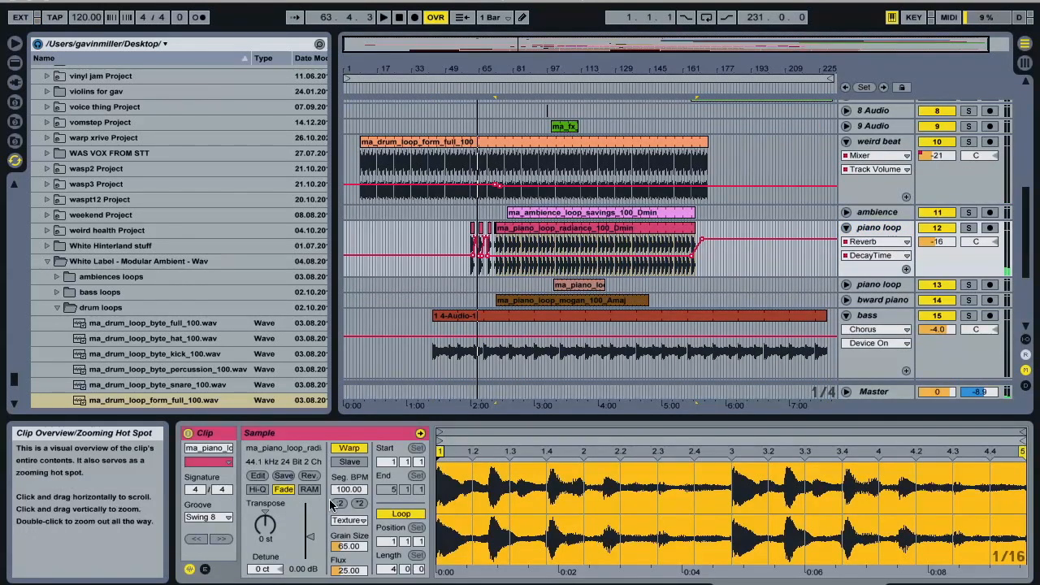
{"action": "left_click", "coordinate": [298, 460]}
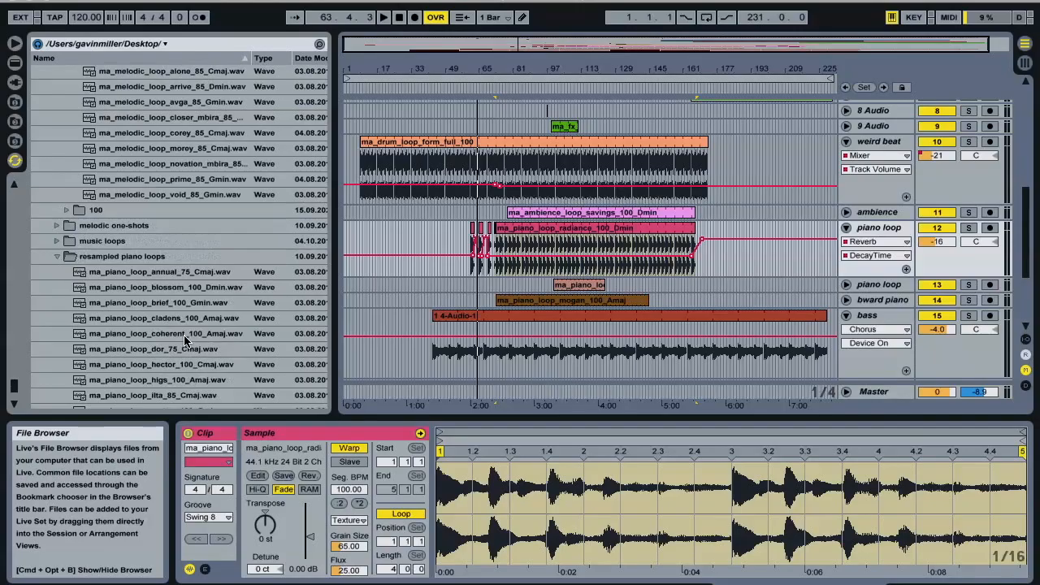
{"action": "scroll", "coordinate": [185, 342], "scroll_direction": "up", "scroll_amount": 3}
{"action": "scroll", "coordinate": [185, 342], "scroll_direction": "down", "scroll_amount": 6}
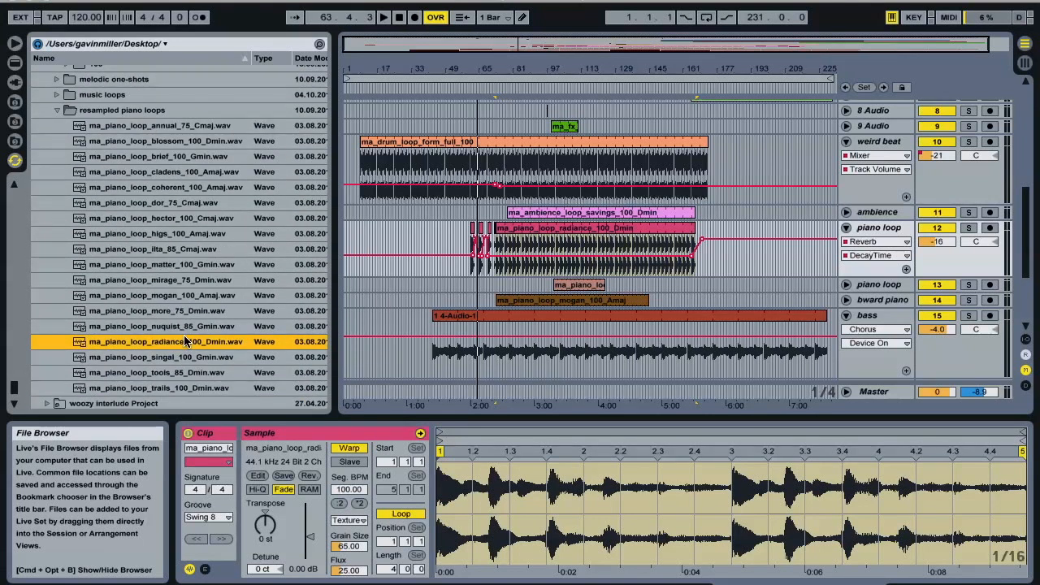
Play piano loop track 12 soloed, then unsolo it so it sounds with the full mix
{"action": "left_click", "coordinate": [967, 230]}
{"action": "key", "text": "space"}
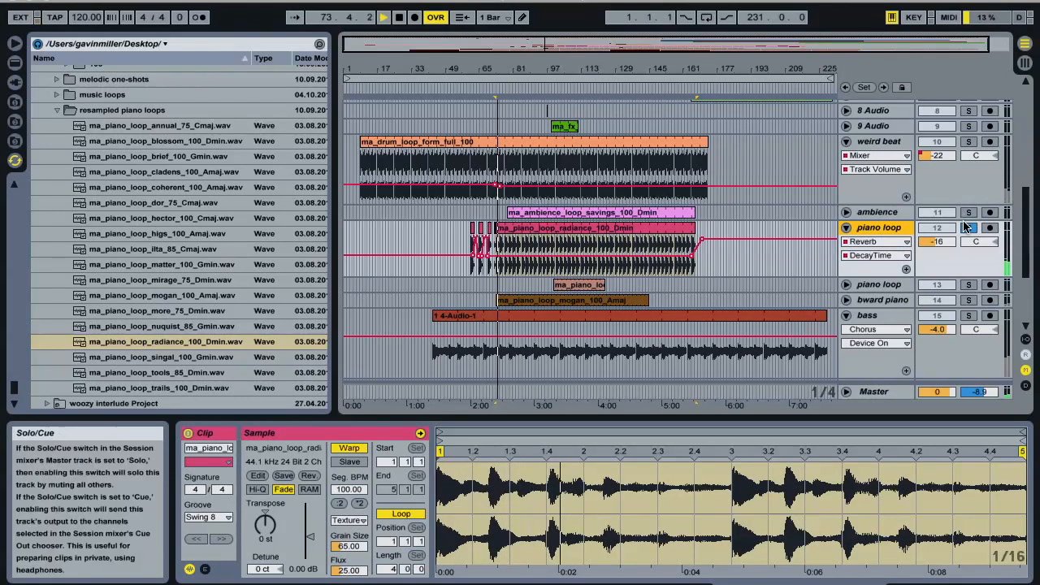
{"action": "left_click", "coordinate": [967, 229]}
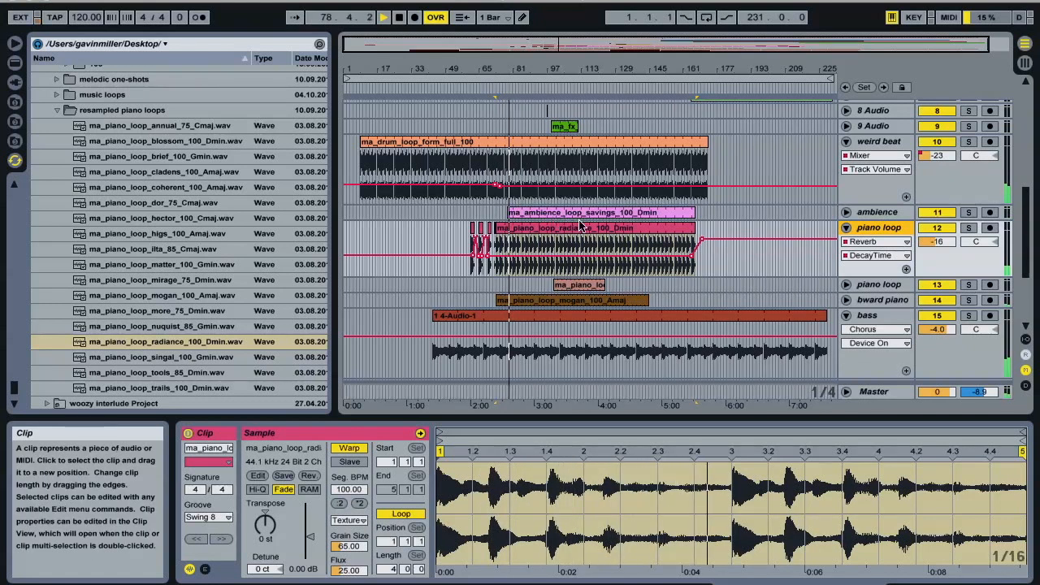
Unfold the bward piano track, play its clip soloed from the start and show the track's effect devices
{"action": "left_click", "coordinate": [882, 303]}
{"action": "left_click", "coordinate": [845, 300]}
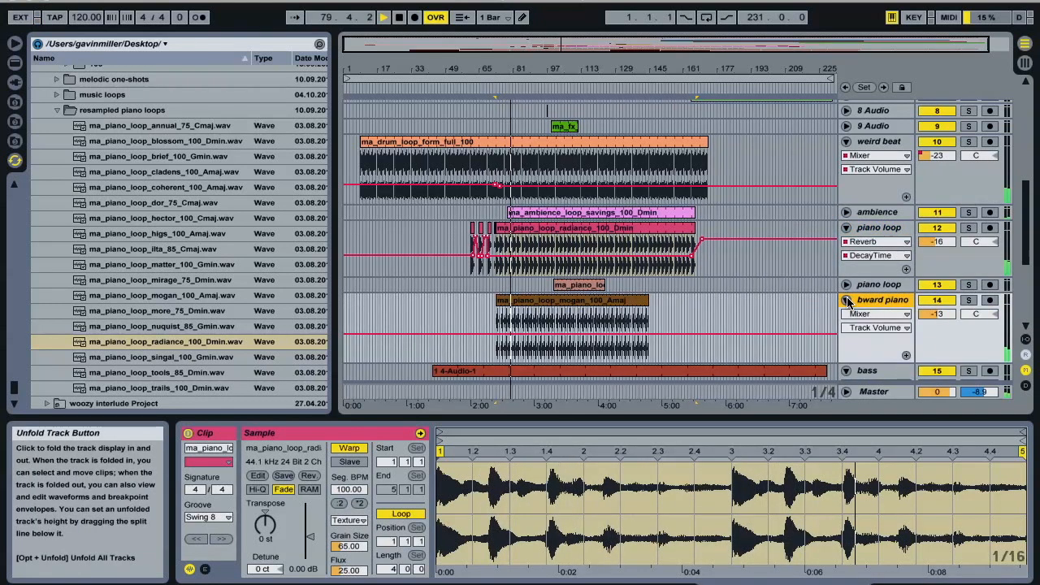
{"action": "left_click", "coordinate": [638, 302]}
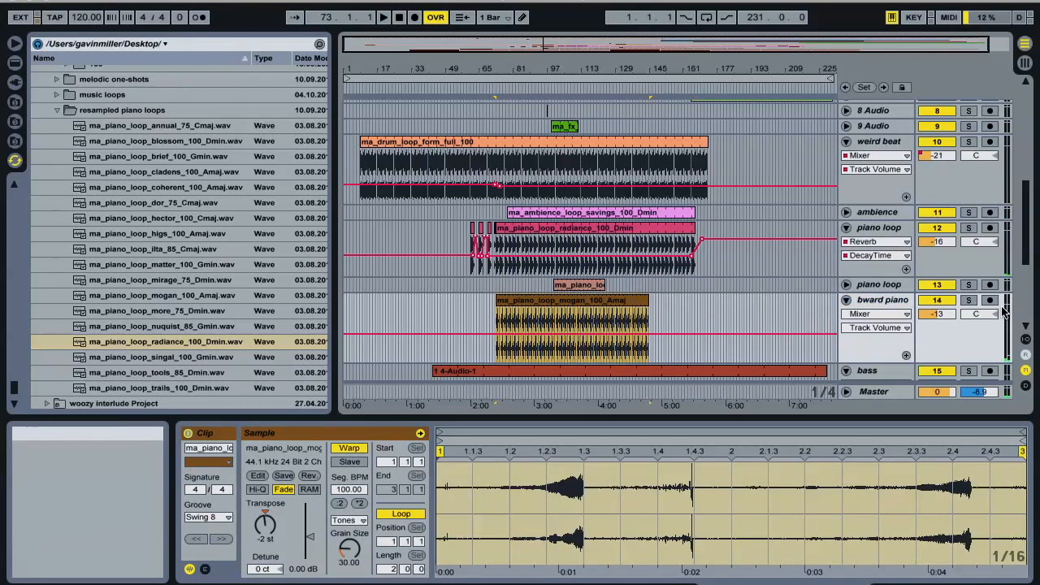
{"action": "left_click", "coordinate": [968, 300]}
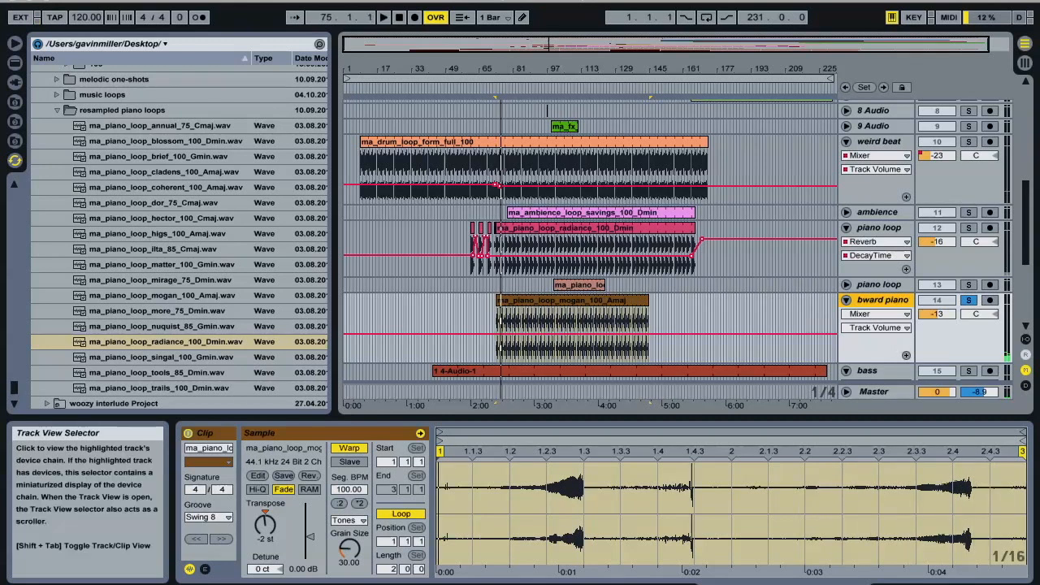
{"action": "left_click", "coordinate": [910, 584]}
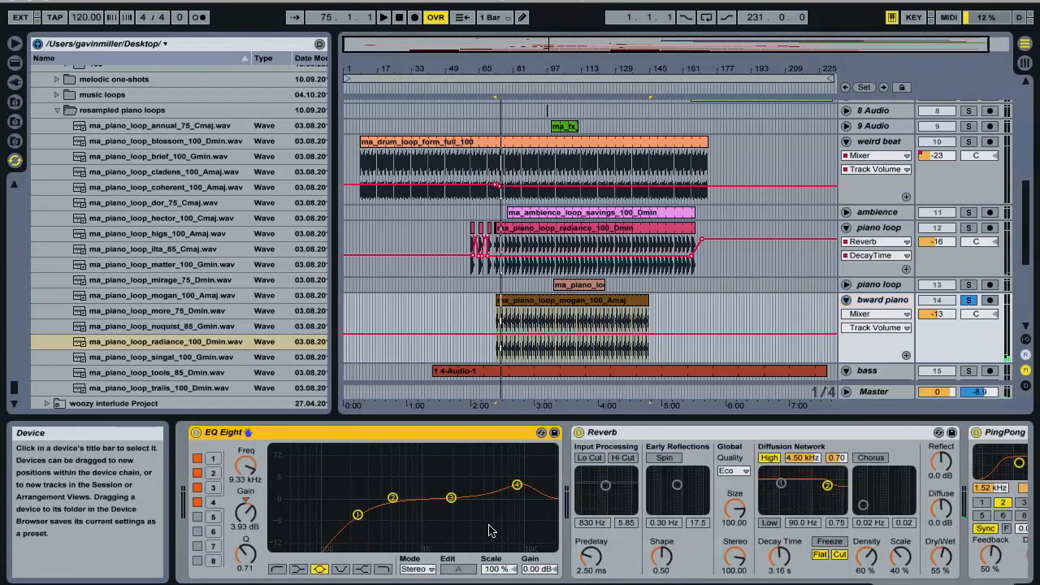
Show the sample settings of the ma_piano_loop_mogan_100_Amaj clip and locate its reversed source file in the file browser
{"action": "left_click", "coordinate": [540, 297]}
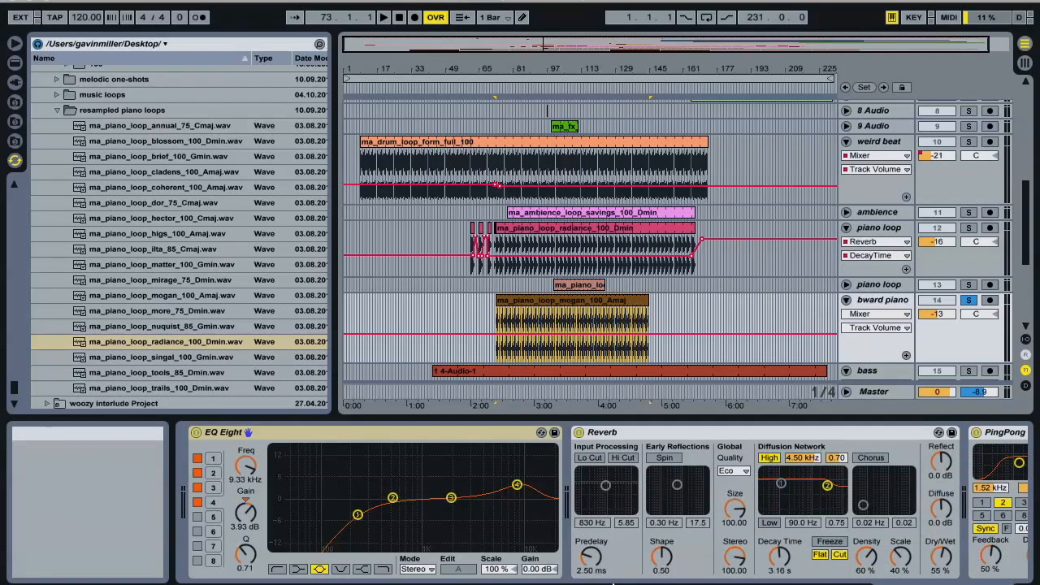
{"action": "left_click", "coordinate": [771, 583]}
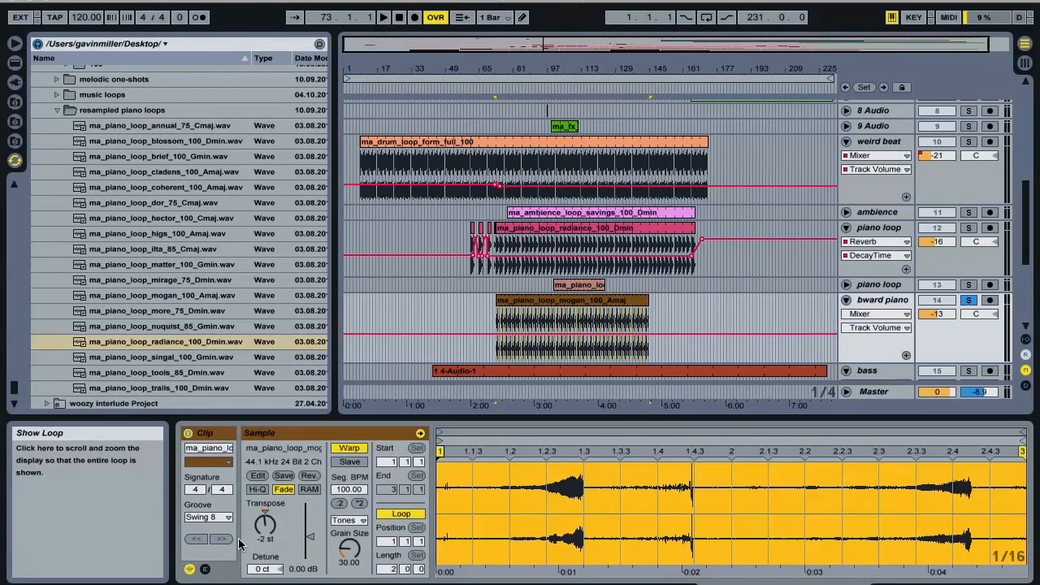
{"action": "left_click", "coordinate": [275, 453]}
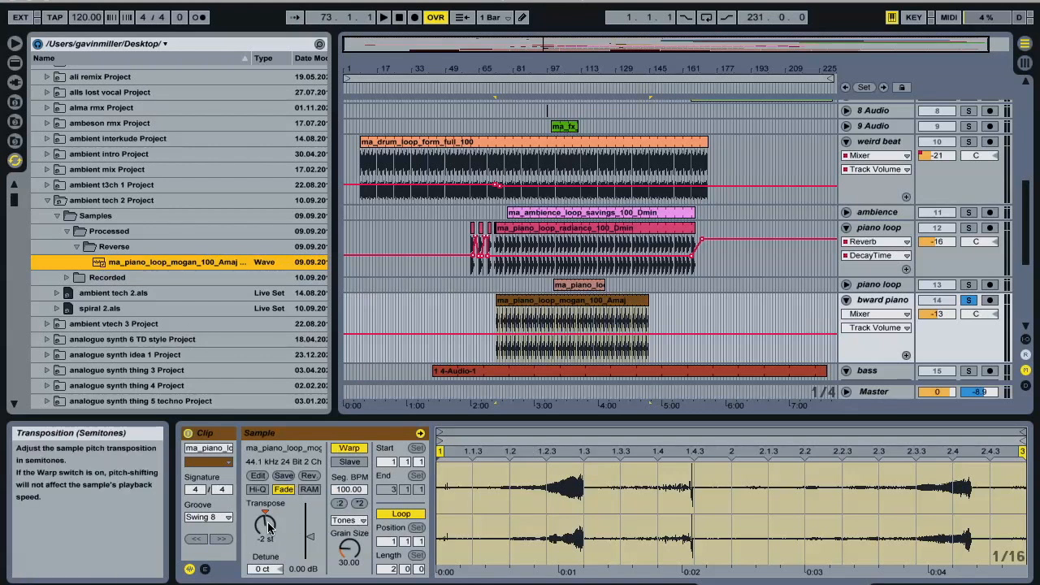
Play the bward piano clip from its start, unsolo the track and hide the file browser
{"action": "key", "text": "space"}
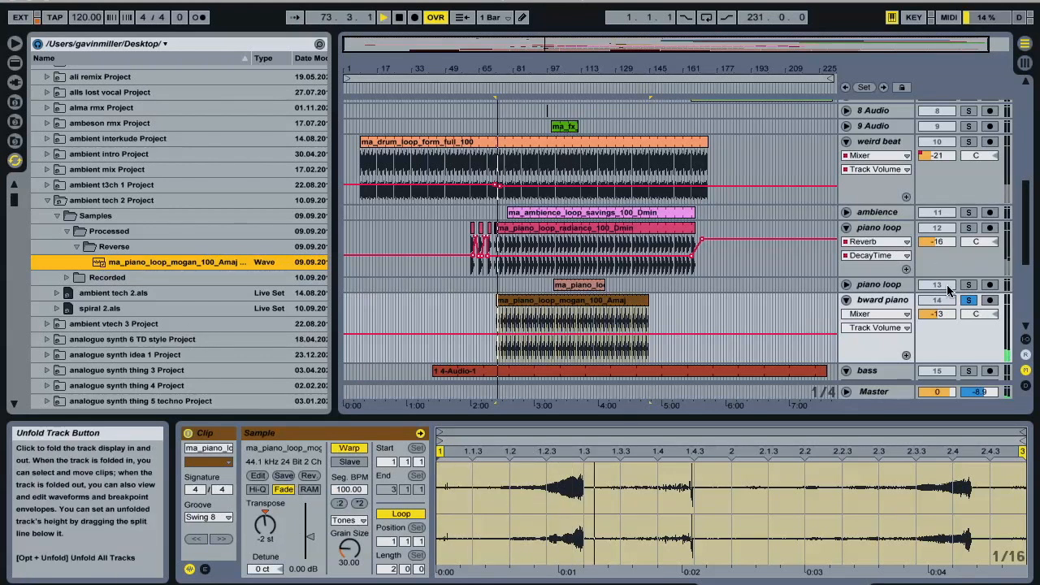
{"action": "left_click", "coordinate": [15, 44]}
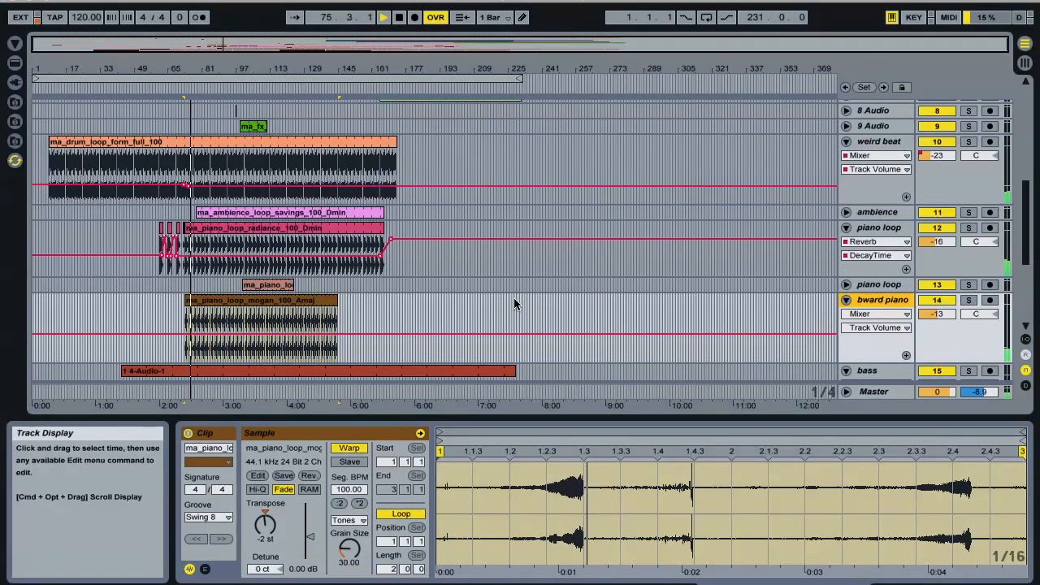
Unfold the ambience track to show the volume automation over its ma_ambience_loop_savings_100_Dmin clip
{"action": "mouse_move", "coordinate": [165, 43]}
{"action": "left_mouse_down"}
{"action": "mouse_move", "coordinate": [165, 81]}
{"action": "mouse_move", "coordinate": [96, 80]}
{"action": "left_mouse_up"}
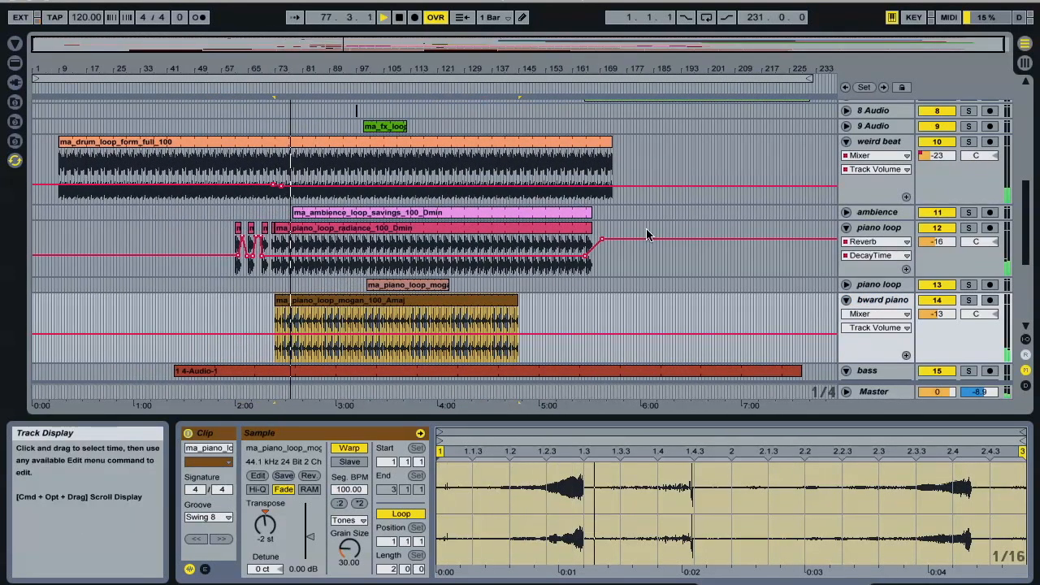
{"action": "left_click", "coordinate": [846, 212]}
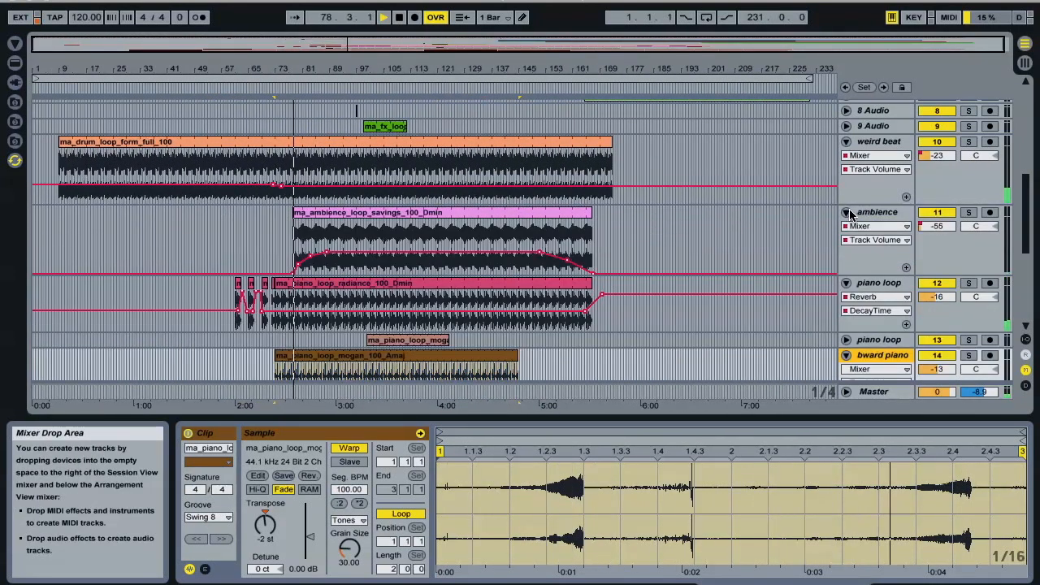
Solo the 2 KICK3 track during playback to hear it alone, then unsolo it
{"action": "scroll", "coordinate": [656, 236], "scroll_direction": "up", "scroll_amount": 10}
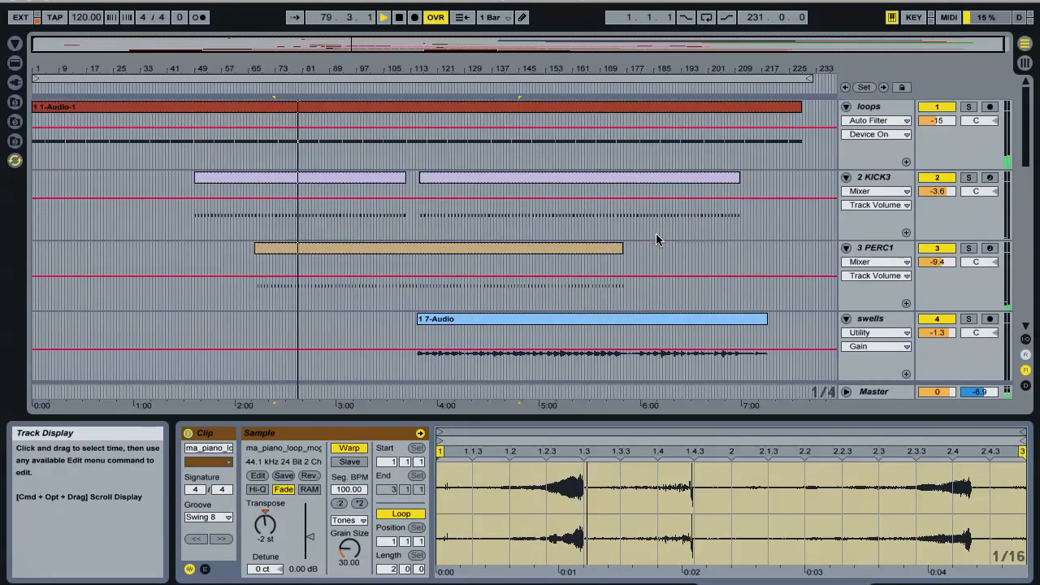
{"action": "left_click", "coordinate": [873, 177]}
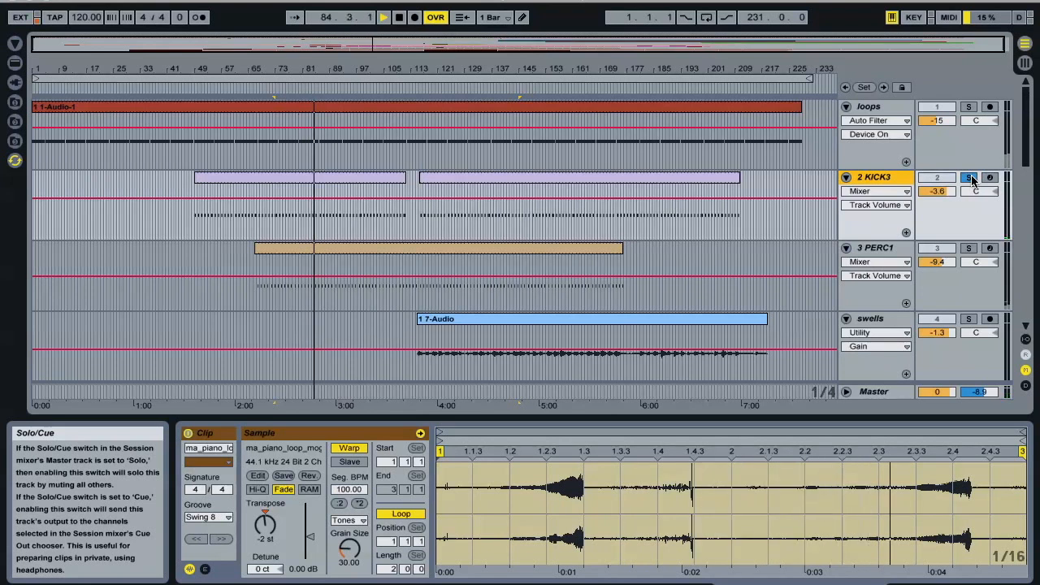
{"action": "left_click", "coordinate": [971, 179]}
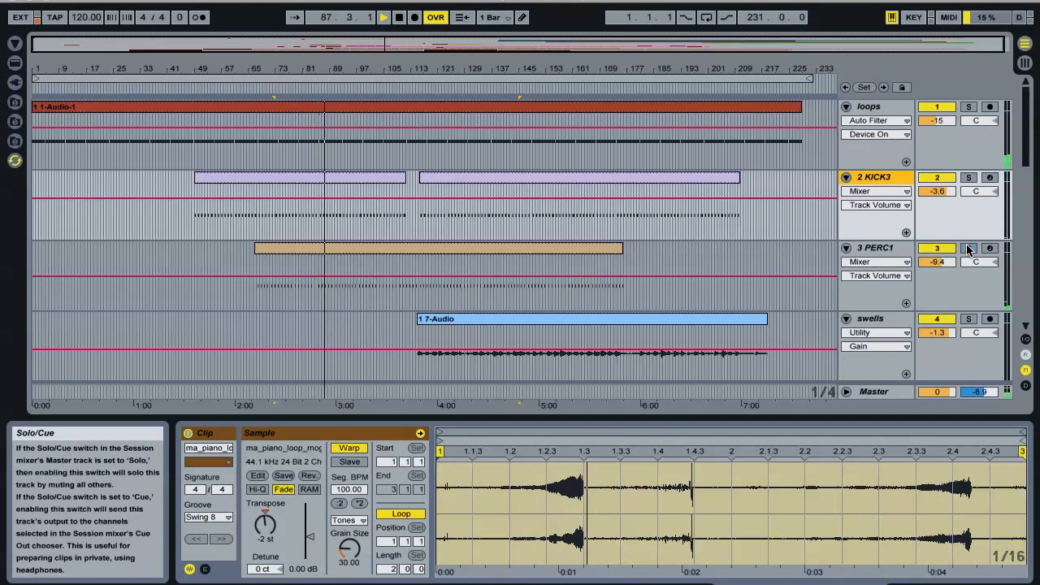
Select the short reggae voice clip at bar 97 on 8 Audio and unfold the track to show its Reverb Freeze automation
{"action": "scroll", "coordinate": [595, 174], "scroll_direction": "down", "scroll_amount": 5}
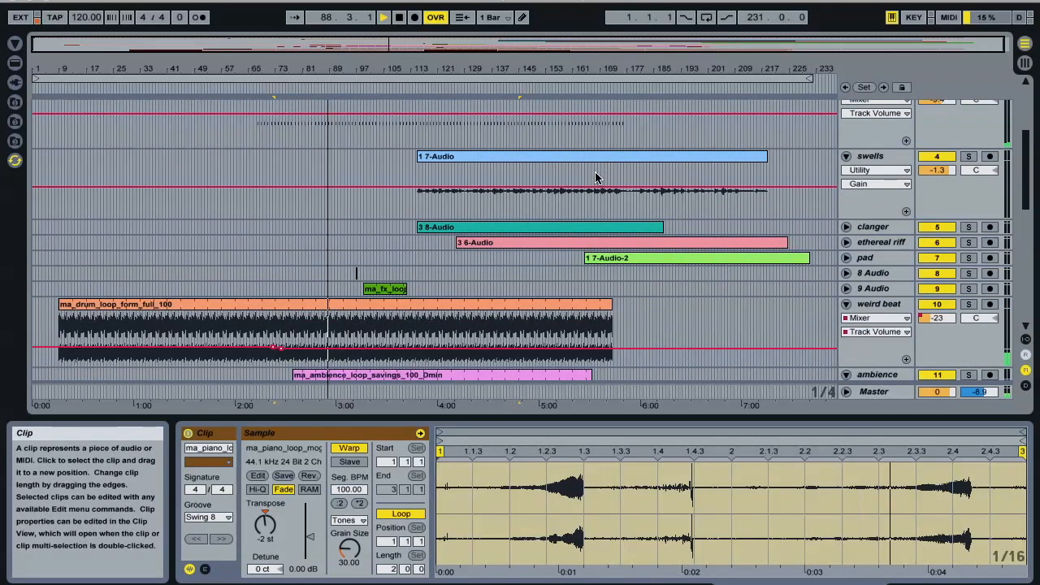
{"action": "scroll", "coordinate": [515, 199], "scroll_direction": "down", "scroll_amount": 8}
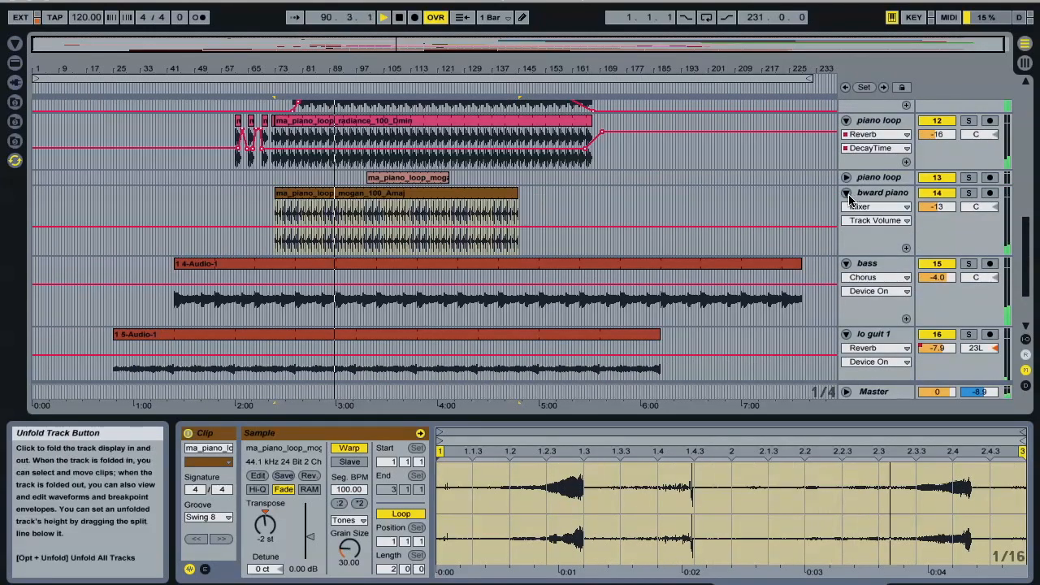
{"action": "scroll", "coordinate": [565, 219], "scroll_direction": "up", "scroll_amount": 2}
{"action": "scroll", "coordinate": [564, 220], "scroll_direction": "down", "scroll_amount": 4}
{"action": "scroll", "coordinate": [565, 219], "scroll_direction": "up", "scroll_amount": 10}
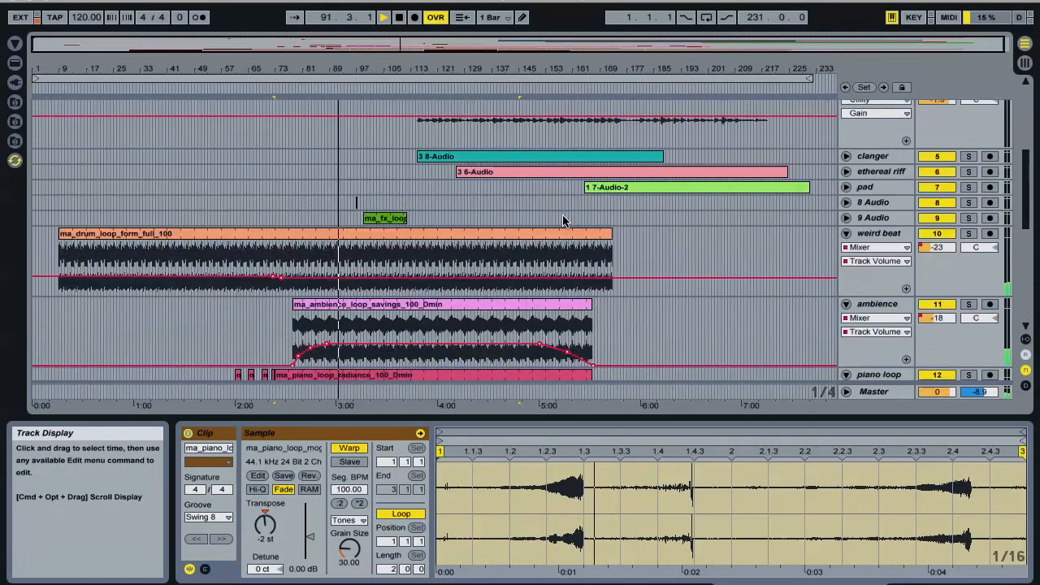
{"action": "mouse_move", "coordinate": [305, 68]}
{"action": "left_mouse_down"}
{"action": "mouse_move", "coordinate": [305, 187]}
{"action": "mouse_move", "coordinate": [97, 186]}
{"action": "mouse_move", "coordinate": [98, 244]}
{"action": "mouse_move", "coordinate": [415, 63]}
{"action": "left_mouse_up"}
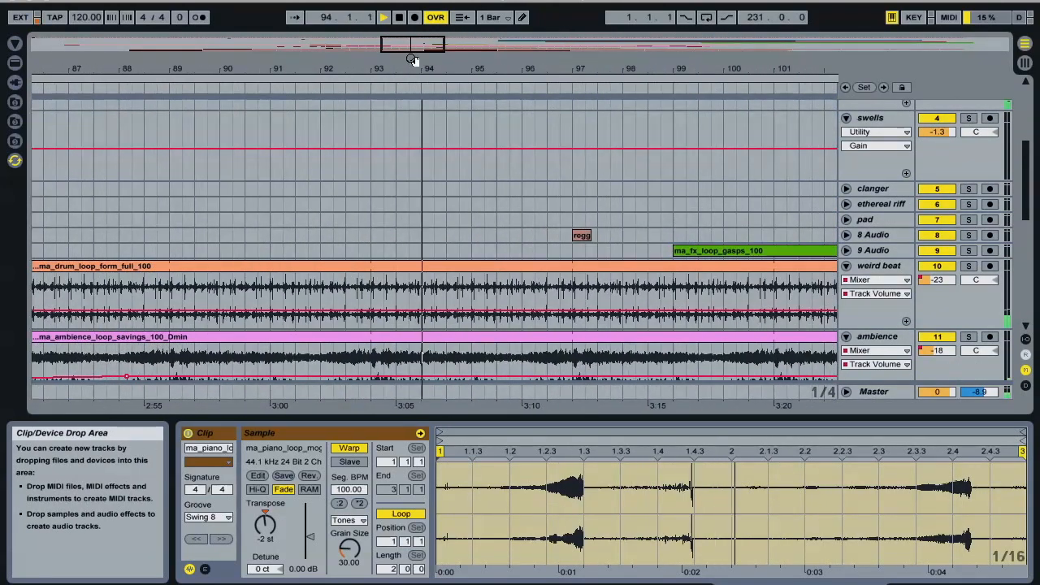
{"action": "left_click", "coordinate": [581, 235]}
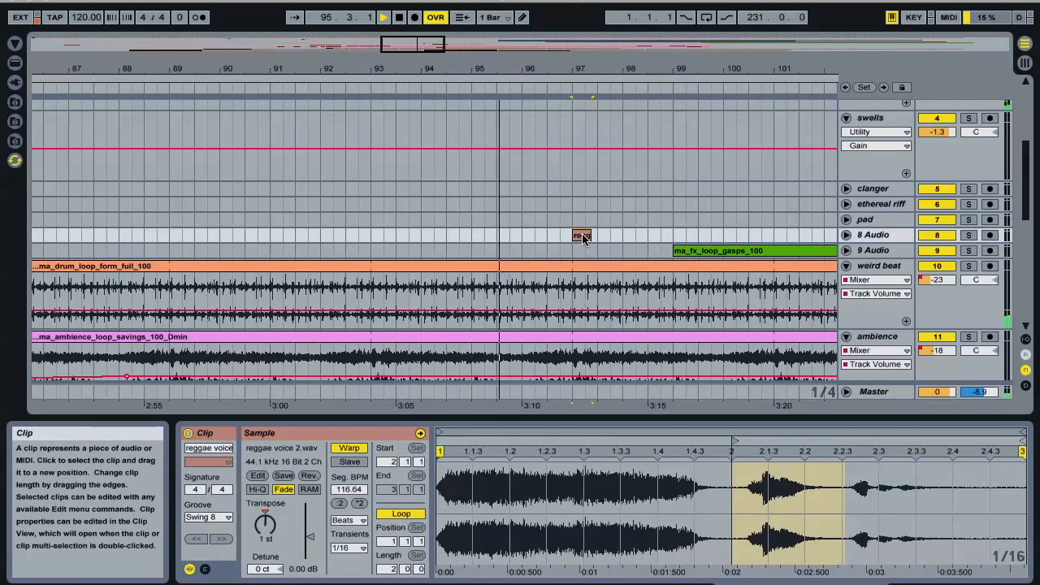
{"action": "left_click", "coordinate": [847, 235]}
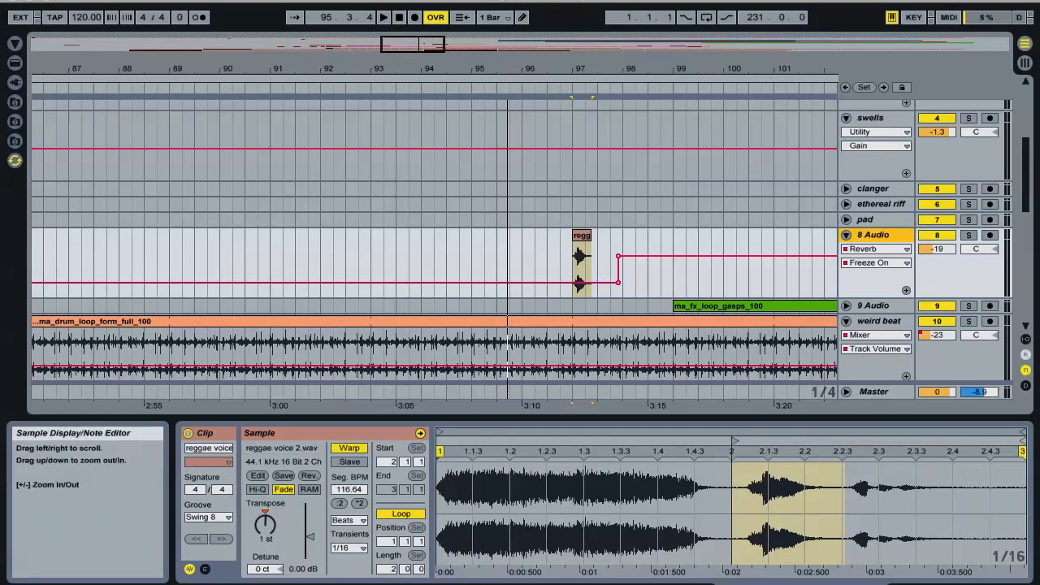
Show the effect devices of 8 Audio and switch off its Reverb and PingPong delay
{"action": "left_click", "coordinate": [934, 583]}
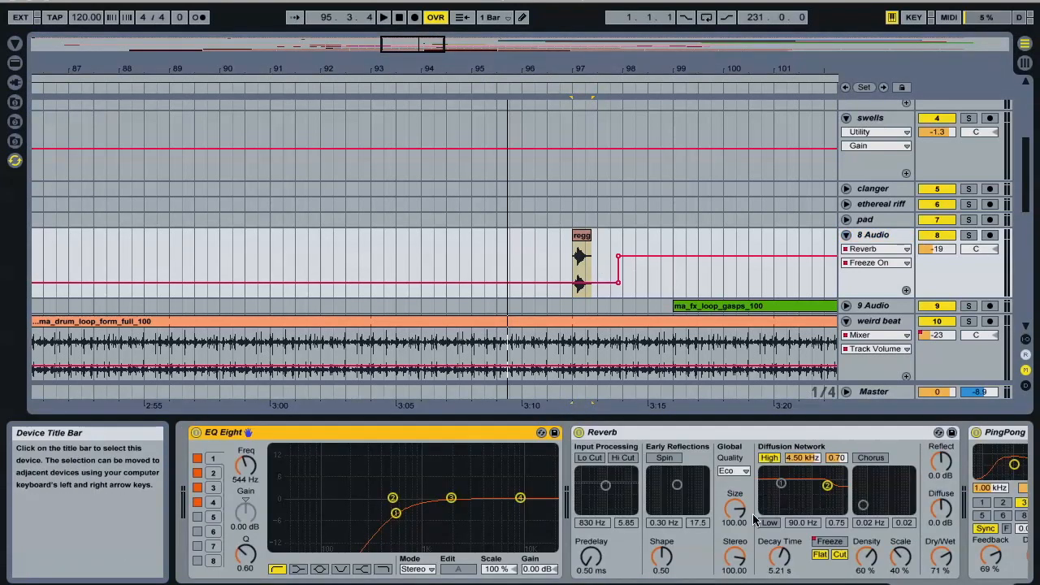
{"action": "left_click", "coordinate": [579, 432]}
{"action": "left_click", "coordinate": [976, 433]}
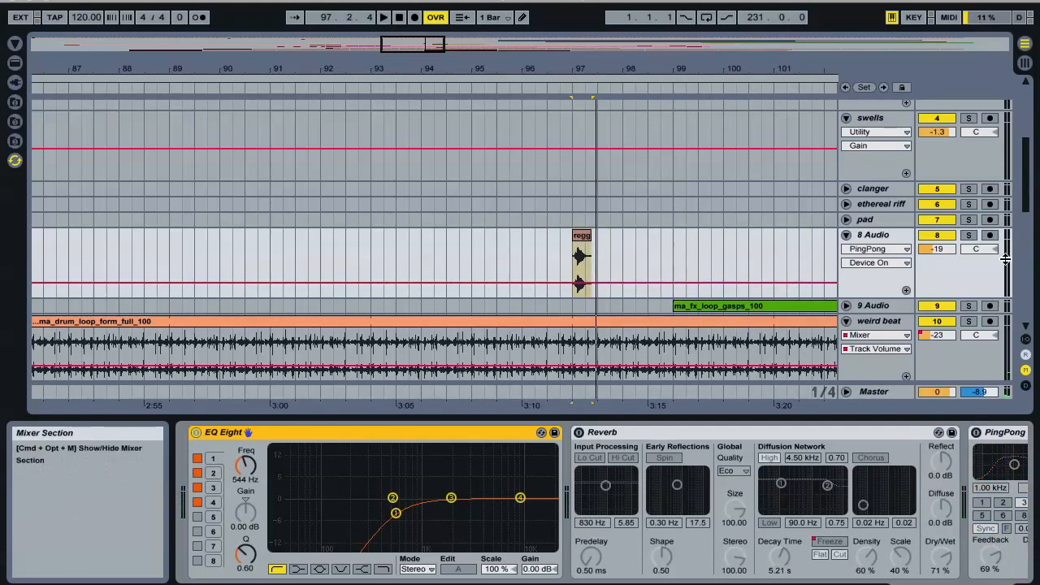
Solo the 8 Audio track and play the dry reggae voice clip from its start
{"action": "left_click", "coordinate": [967, 235]}
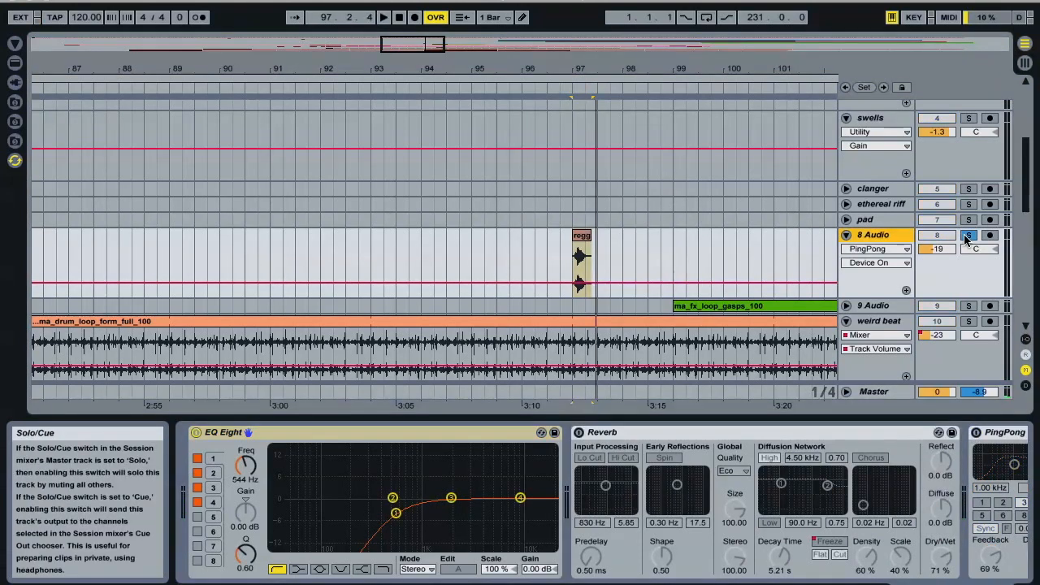
{"action": "left_click", "coordinate": [576, 237]}
{"action": "key", "text": "space"}
{"action": "key", "text": "space"}
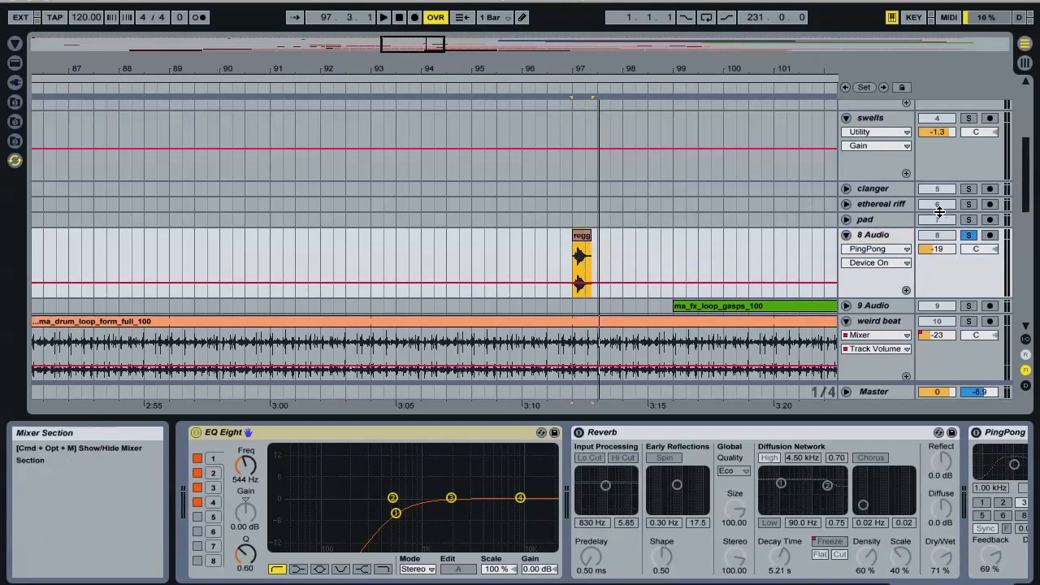
Switch the Reverb and PingPong delay of 8 Audio back on and play its clip unsoloed in the full mix
{"action": "left_click", "coordinate": [579, 433]}
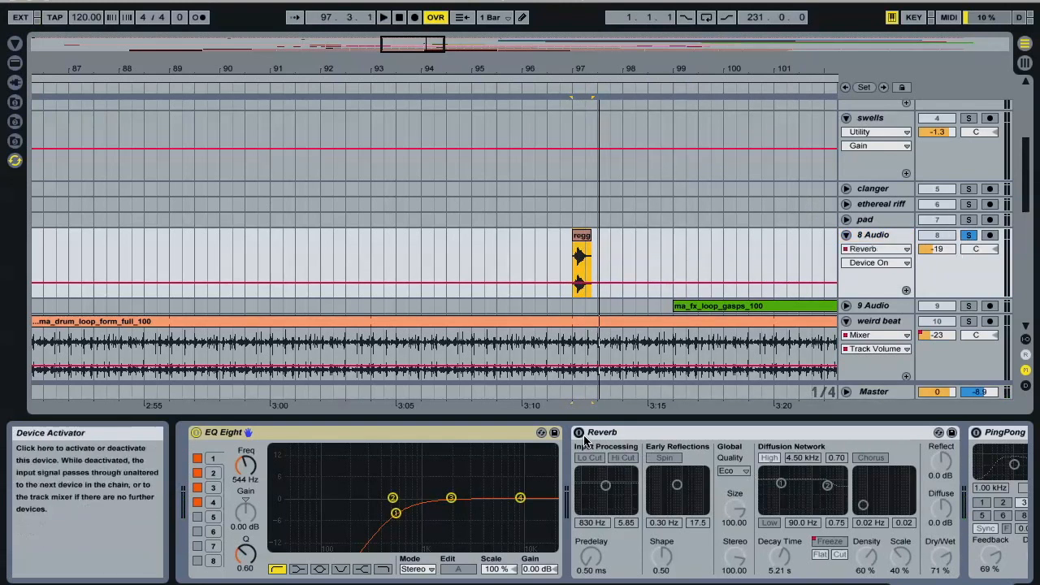
{"action": "left_click", "coordinate": [976, 433]}
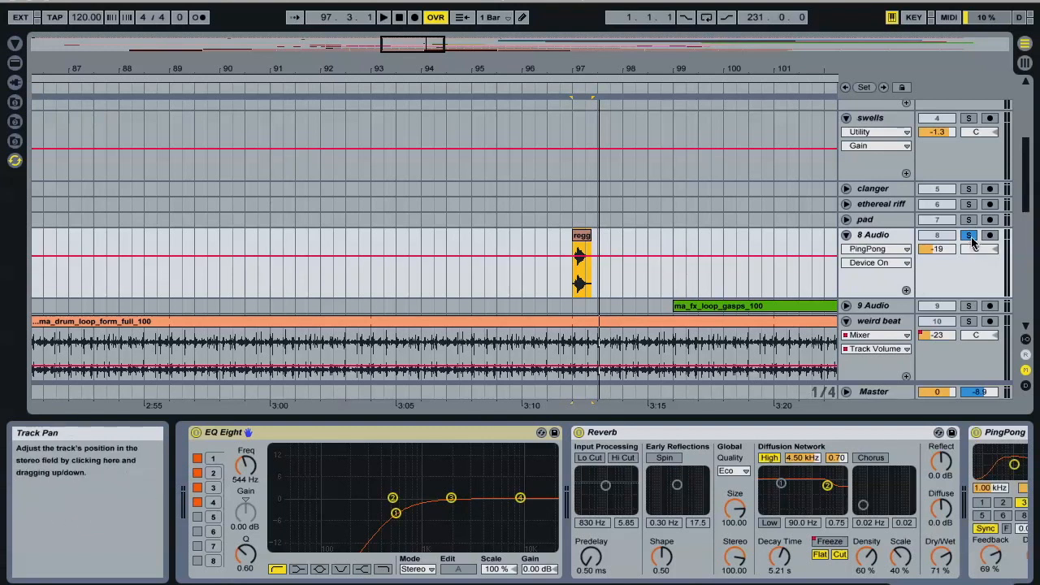
{"action": "left_click", "coordinate": [969, 235]}
{"action": "key", "text": "space"}
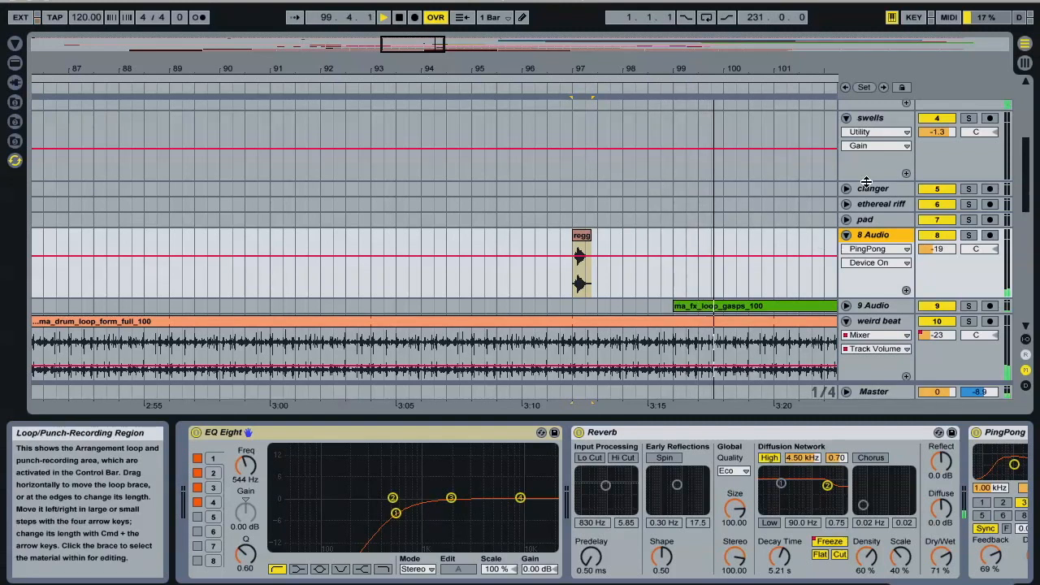
{"action": "left_click", "coordinate": [845, 235]}
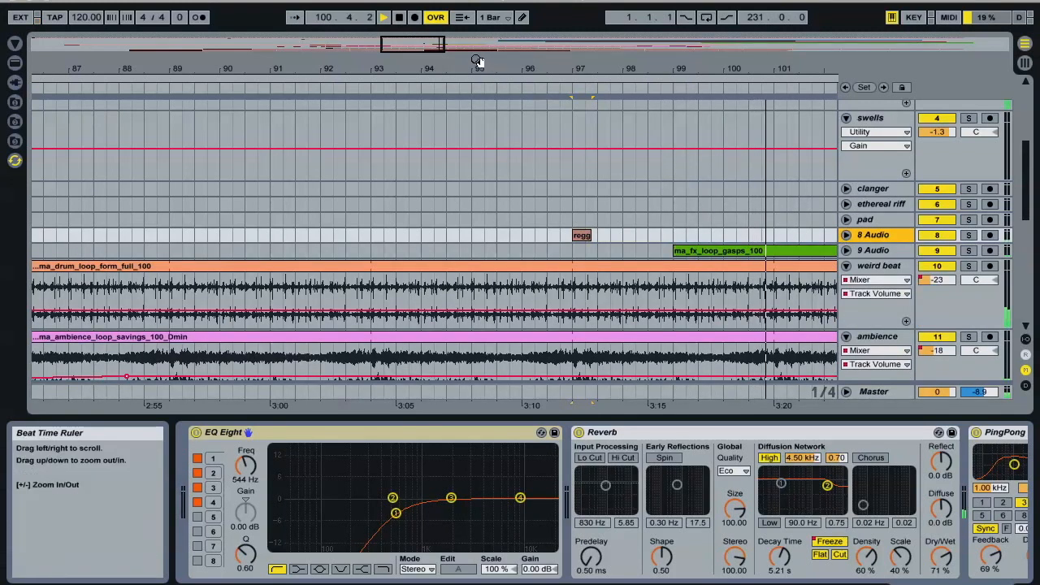
Unfold the 9 Audio track, select its ma_fx_loop_gasps clip and play it soloed from its start
{"action": "mouse_move", "coordinate": [428, 41]}
{"action": "left_mouse_down"}
{"action": "mouse_move", "coordinate": [427, 19]}
{"action": "mouse_move", "coordinate": [605, 38]}
{"action": "left_mouse_up"}
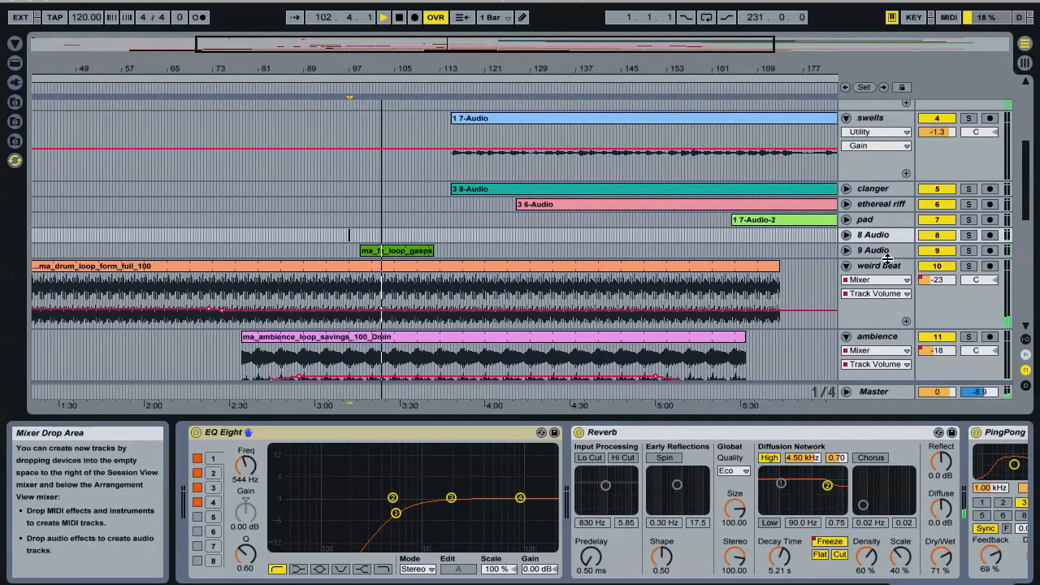
{"action": "left_click", "coordinate": [846, 251]}
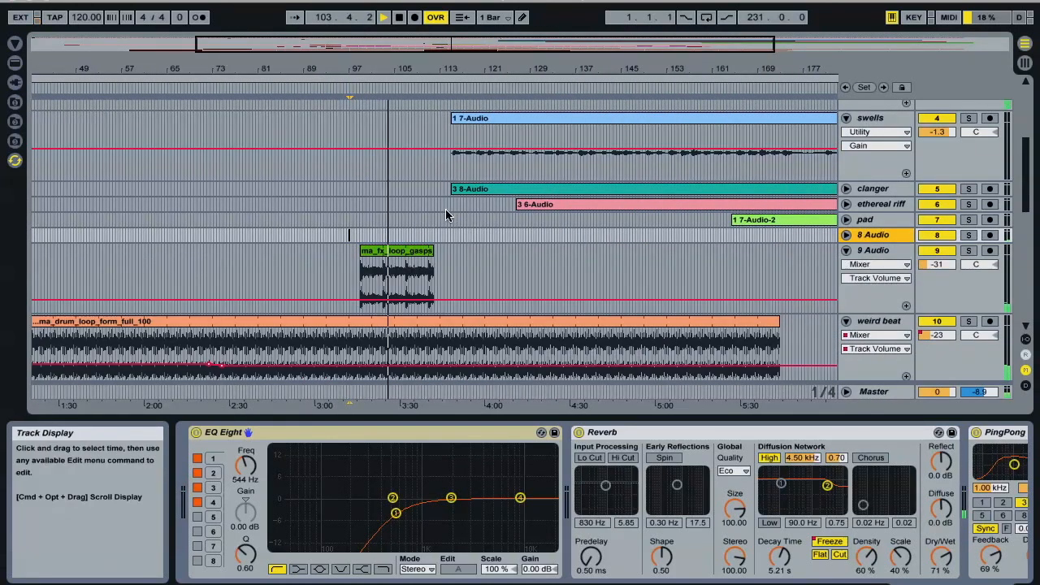
{"action": "left_click", "coordinate": [409, 251]}
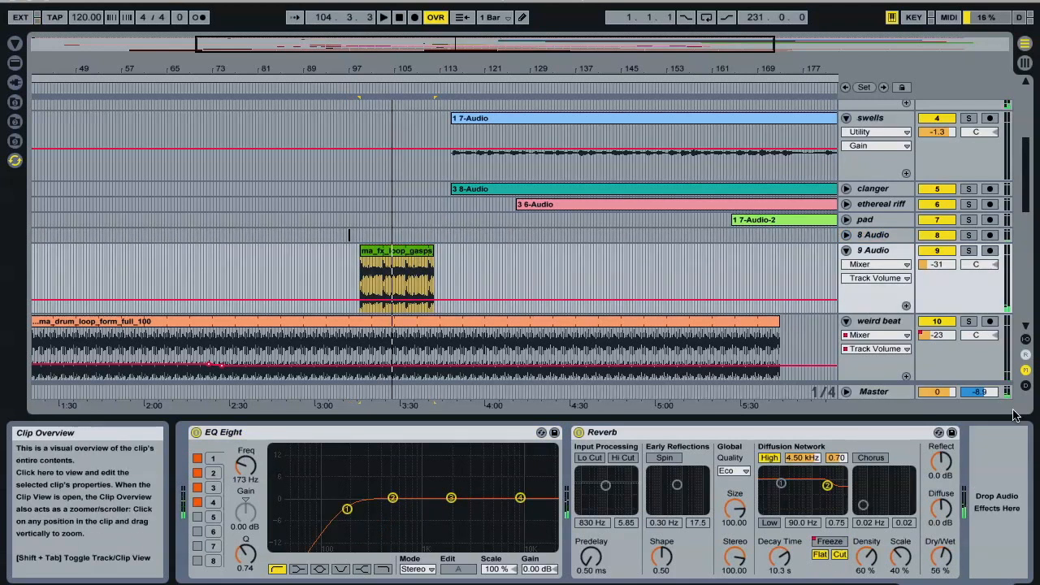
{"action": "left_click", "coordinate": [968, 251]}
{"action": "key", "text": "space"}
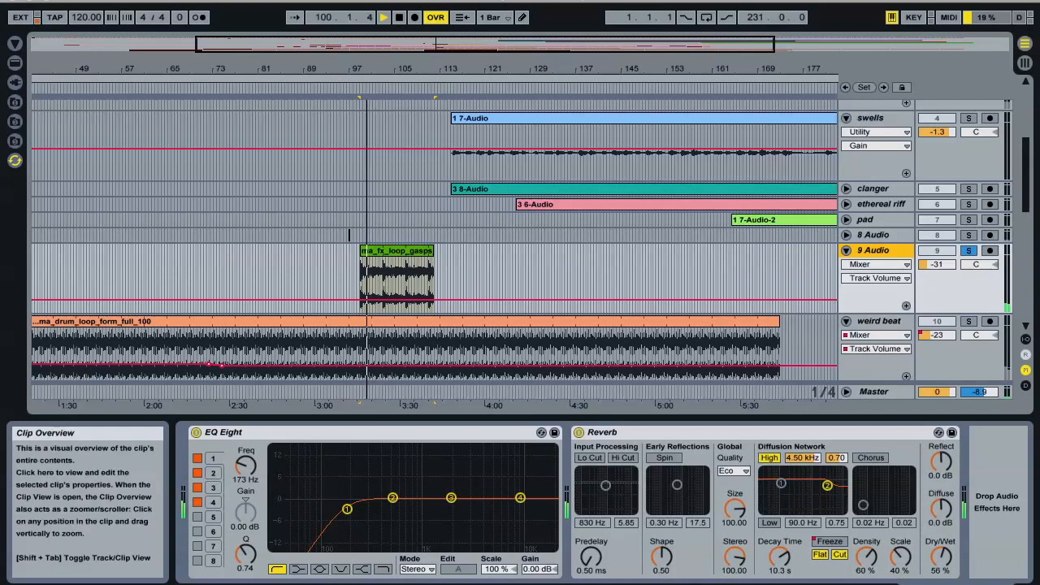
Reveal the source file ma_fx_loop_gasps_100.wav in the file browser and look through the White Label - Modular Ambient - Wav folder
{"action": "left_click", "coordinate": [827, 584]}
{"action": "left_click", "coordinate": [304, 453]}
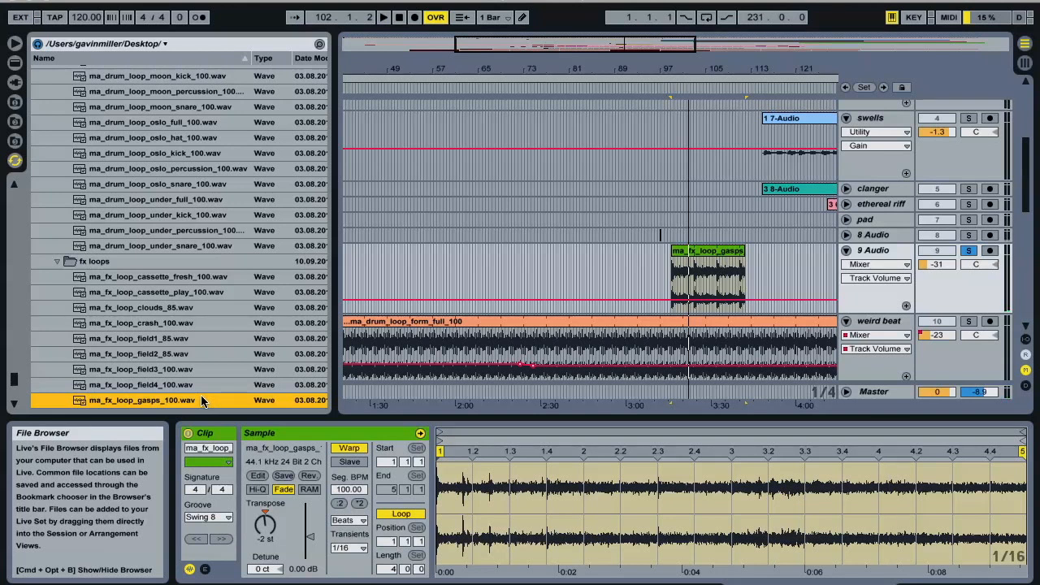
{"action": "scroll", "coordinate": [191, 322], "scroll_direction": "up", "scroll_amount": 10}
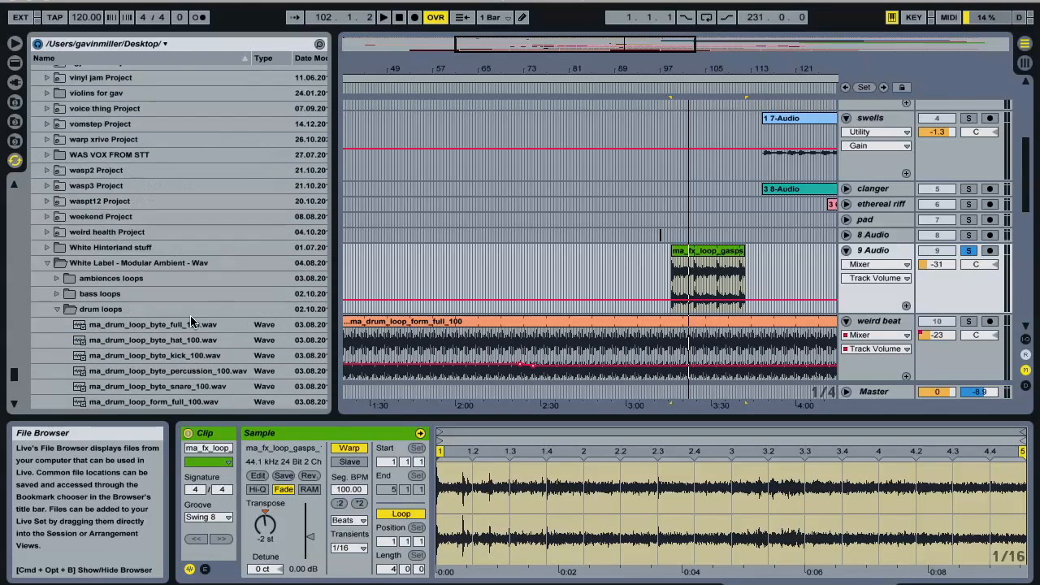
{"action": "scroll", "coordinate": [190, 323], "scroll_direction": "down", "scroll_amount": 5}
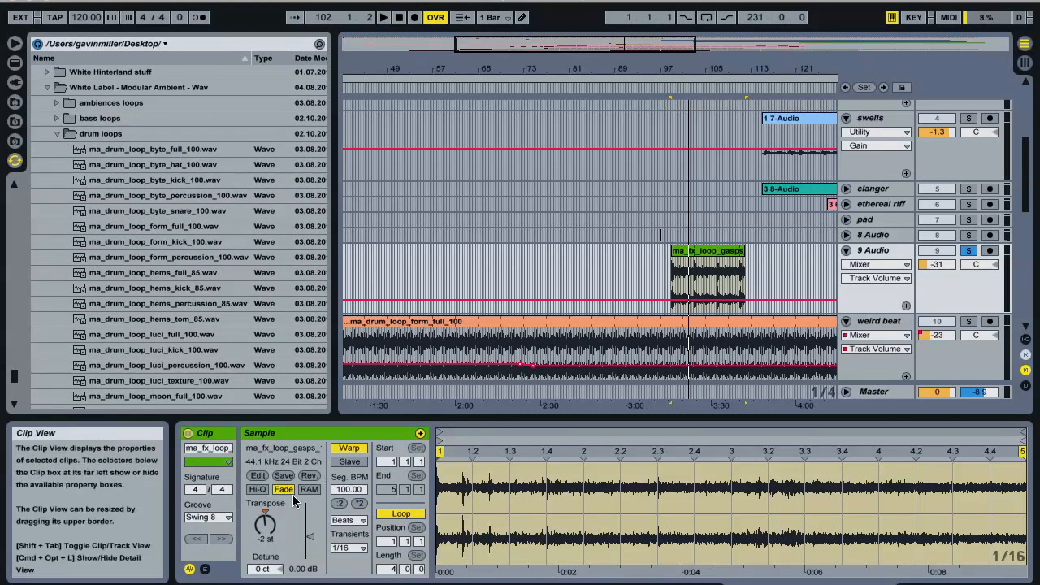
Unsolo 9 Audio, play the gasps loop in the full mix and show the track's EQ Eight and Reverb
{"action": "left_click", "coordinate": [968, 251]}
{"action": "key", "text": "space"}
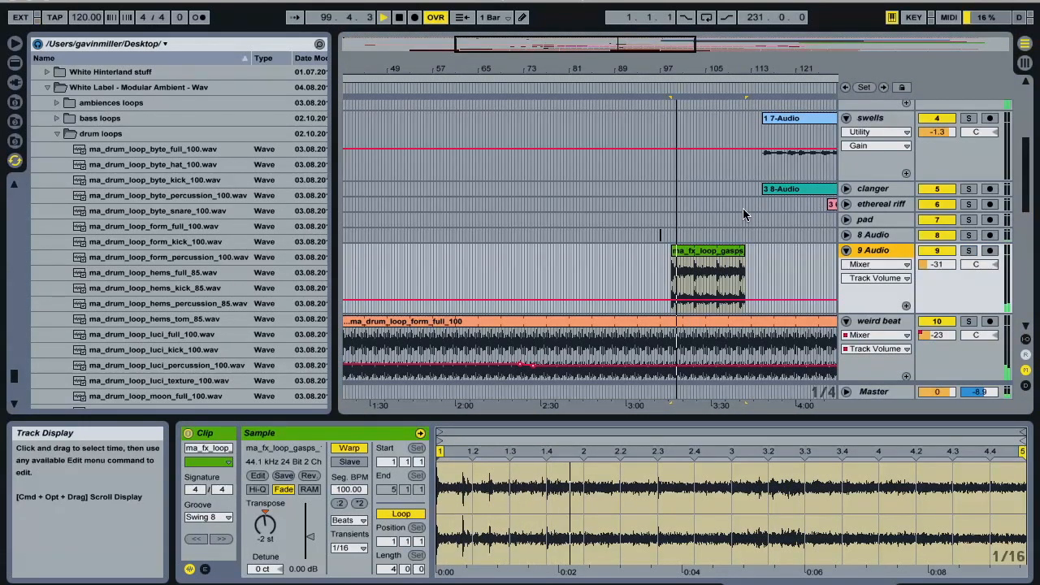
{"action": "scroll", "coordinate": [744, 216], "scroll_direction": "down", "scroll_amount": 3}
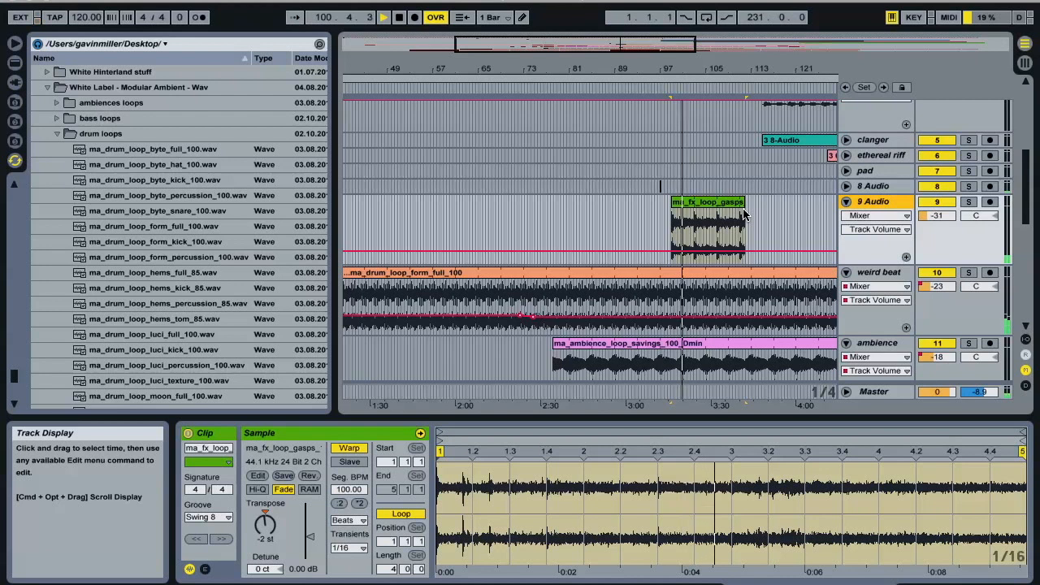
{"action": "left_click", "coordinate": [966, 582]}
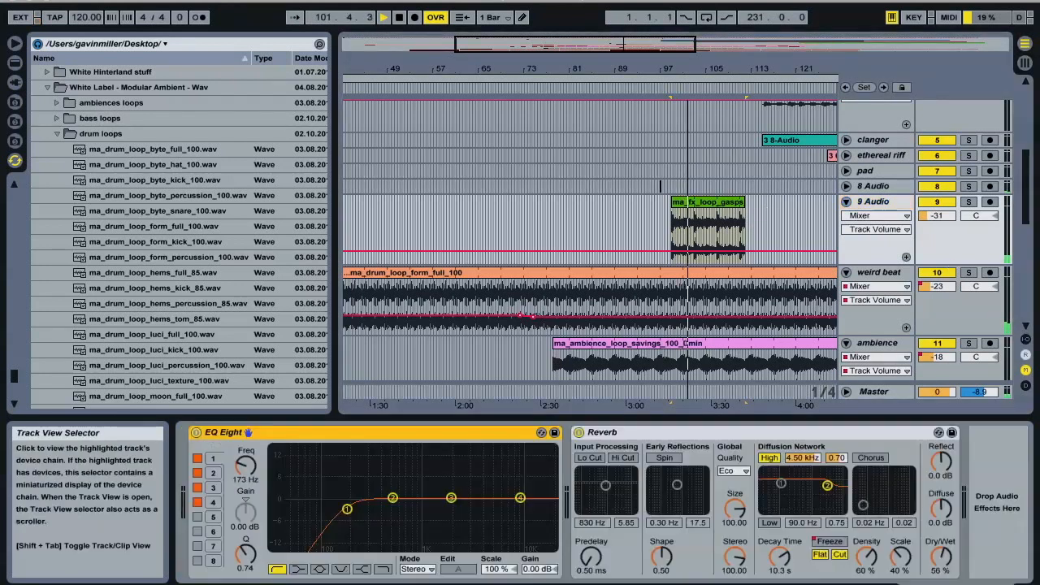
{"action": "scroll", "coordinate": [585, 228], "scroll_direction": "right", "scroll_amount": 5}
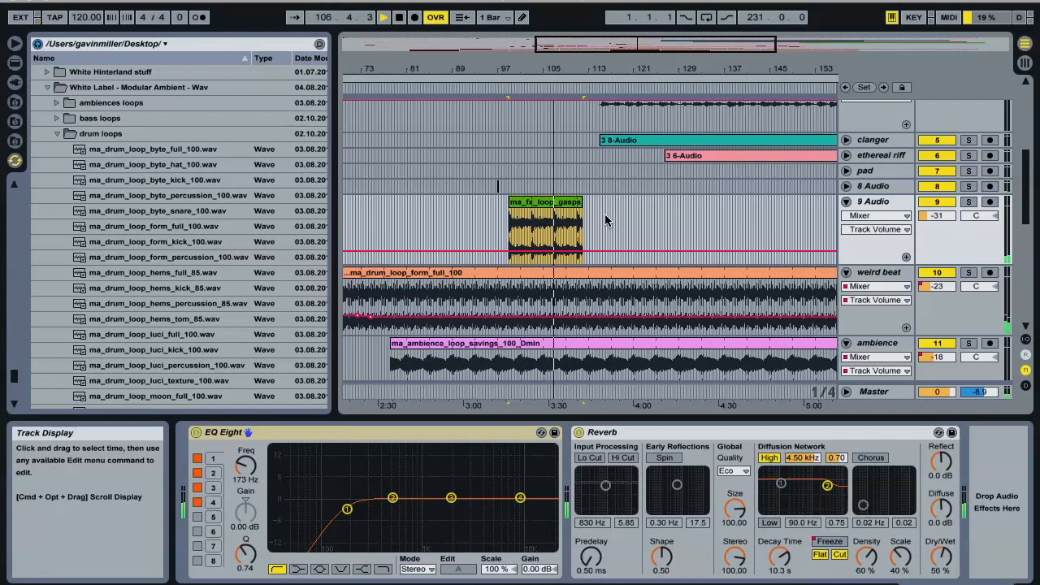
Unfold piano loop track 13, hear its ma_piano_loop_mogan clip soloed while showing its effects and sample, then unsolo it
{"action": "scroll", "coordinate": [605, 219], "scroll_direction": "down", "scroll_amount": 5}
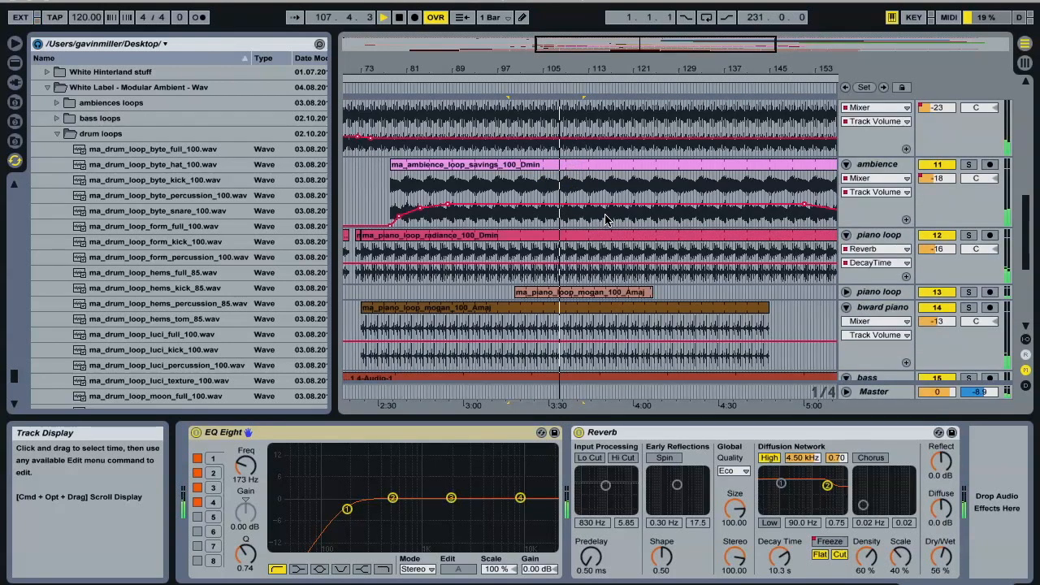
{"action": "left_click", "coordinate": [846, 292]}
{"action": "left_click", "coordinate": [967, 294]}
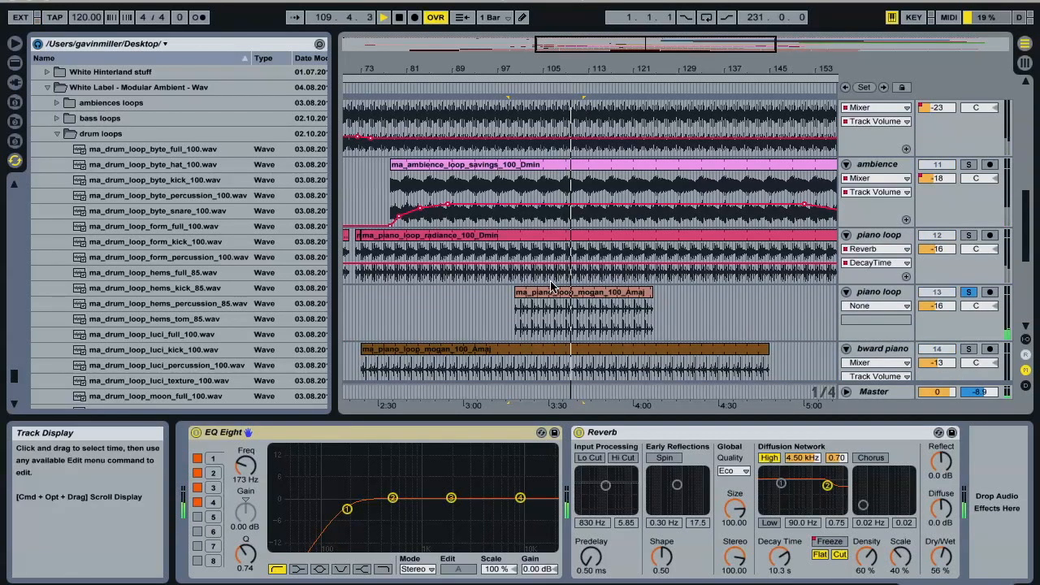
{"action": "left_click", "coordinate": [602, 318]}
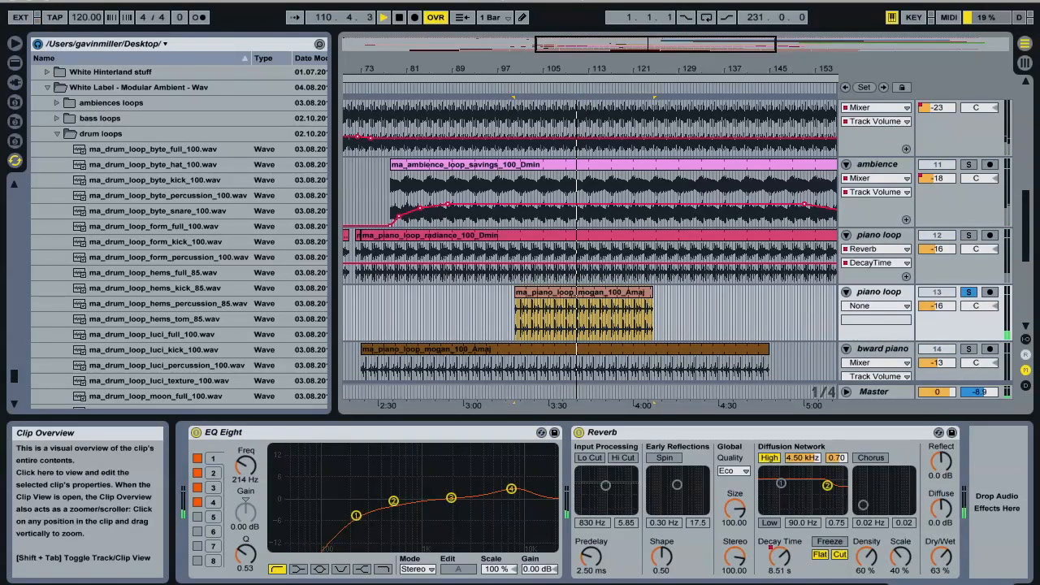
{"action": "left_click", "coordinate": [762, 582]}
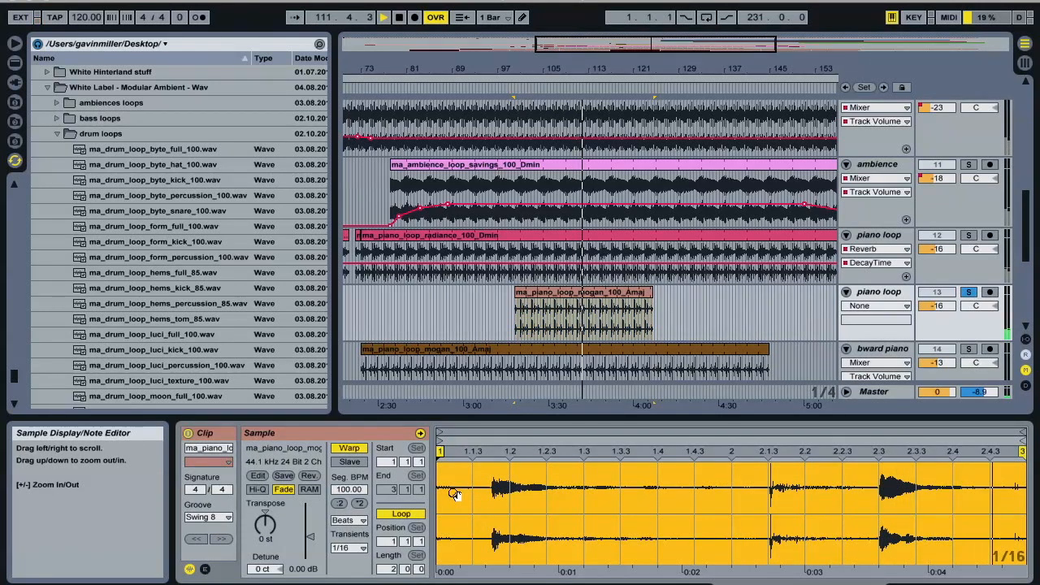
{"action": "left_click", "coordinate": [967, 292]}
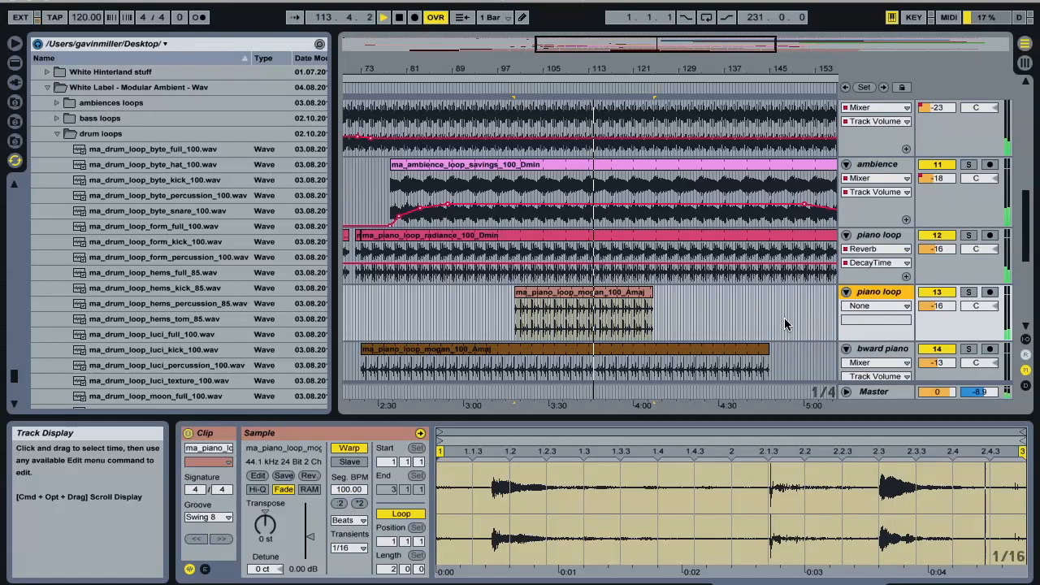
Fit the whole arrangement in view and unfold the clanger, ethereal riff and pad tracks to show their clips and automation
{"action": "scroll", "coordinate": [768, 321], "scroll_direction": "down", "scroll_amount": 5}
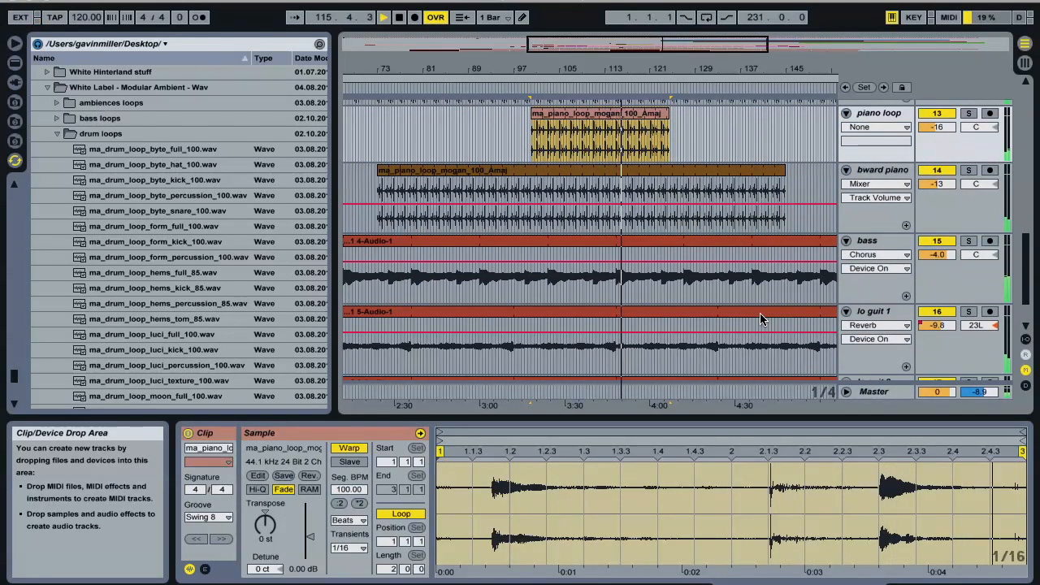
{"action": "scroll", "coordinate": [661, 247], "scroll_direction": "up", "scroll_amount": 7}
{"action": "scroll", "coordinate": [661, 250], "scroll_direction": "down", "scroll_amount": 7}
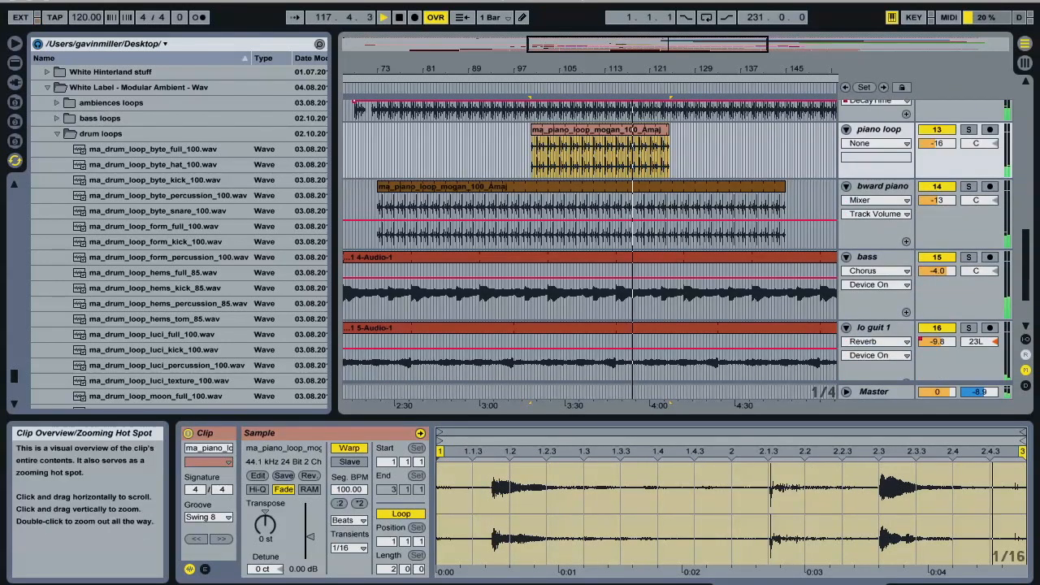
{"action": "double_click", "coordinate": [597, 40]}
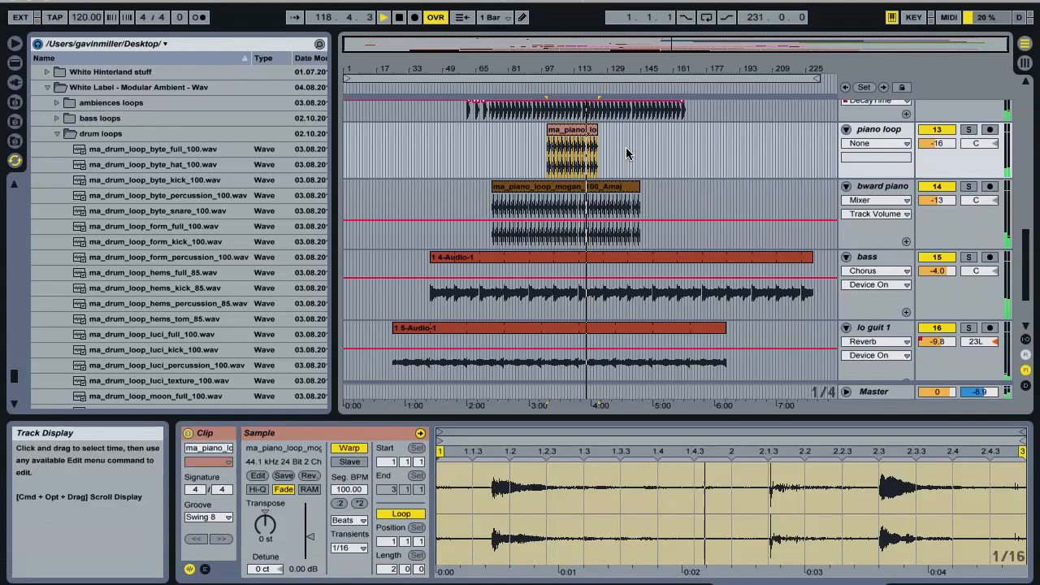
{"action": "scroll", "coordinate": [626, 154], "scroll_direction": "up", "scroll_amount": 6}
{"action": "scroll", "coordinate": [627, 153], "scroll_direction": "up", "scroll_amount": 6}
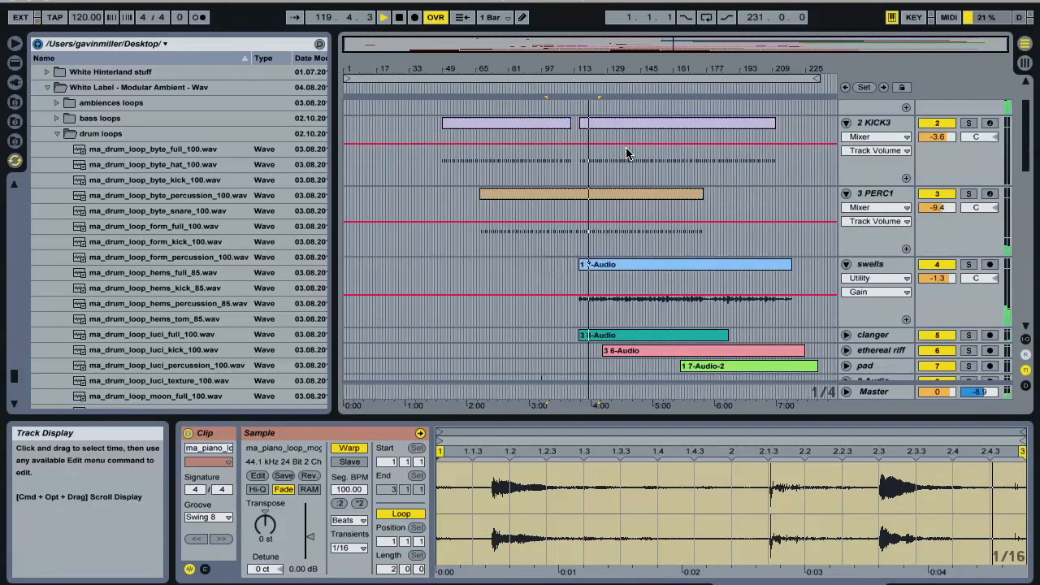
{"action": "scroll", "coordinate": [626, 153], "scroll_direction": "down", "scroll_amount": 2}
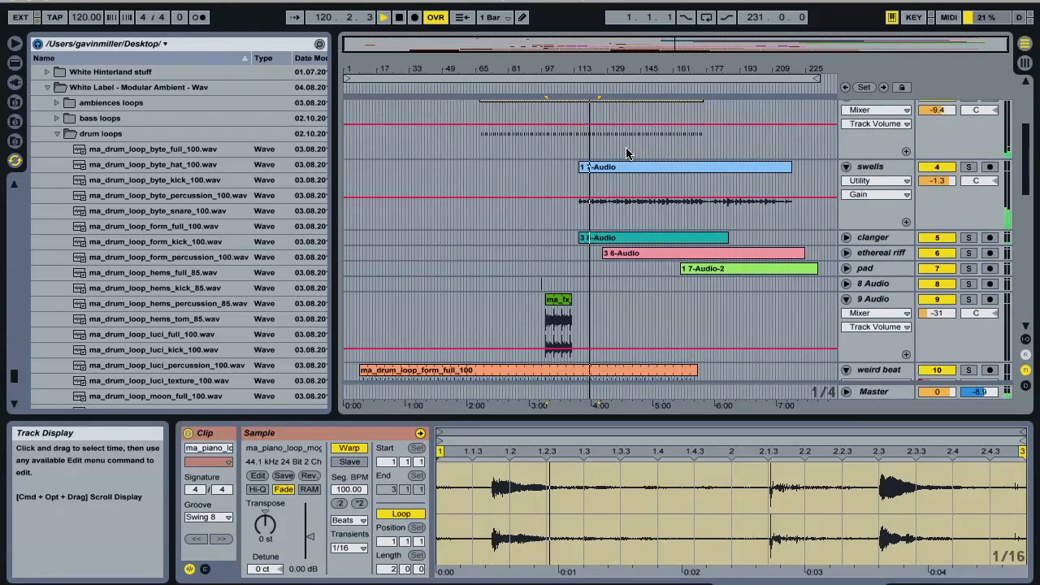
{"action": "left_click", "coordinate": [845, 239]}
{"action": "left_click", "coordinate": [846, 308]}
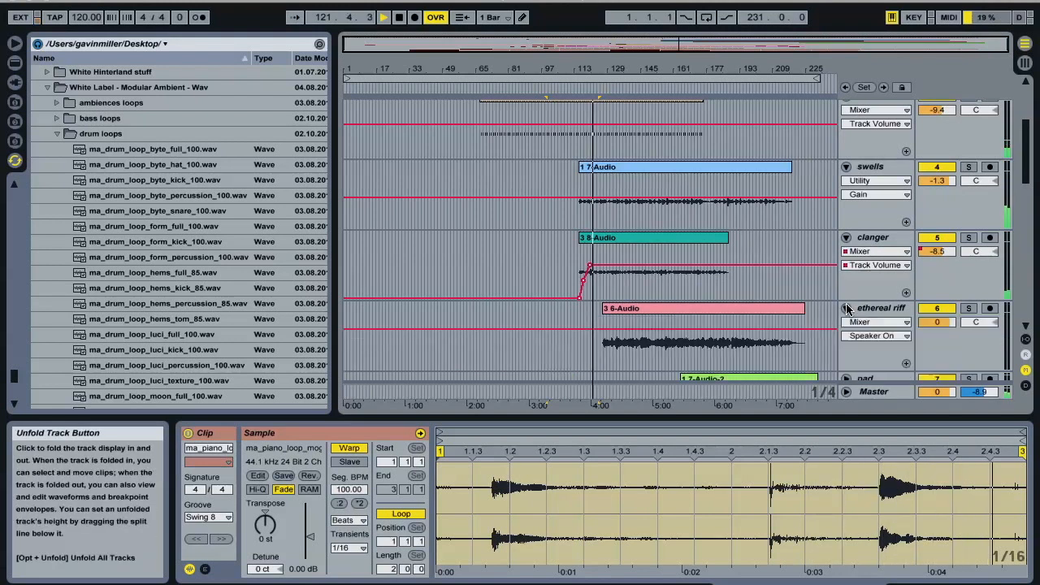
{"action": "scroll", "coordinate": [845, 302], "scroll_direction": "down", "scroll_amount": 3}
{"action": "left_click", "coordinate": [846, 281]}
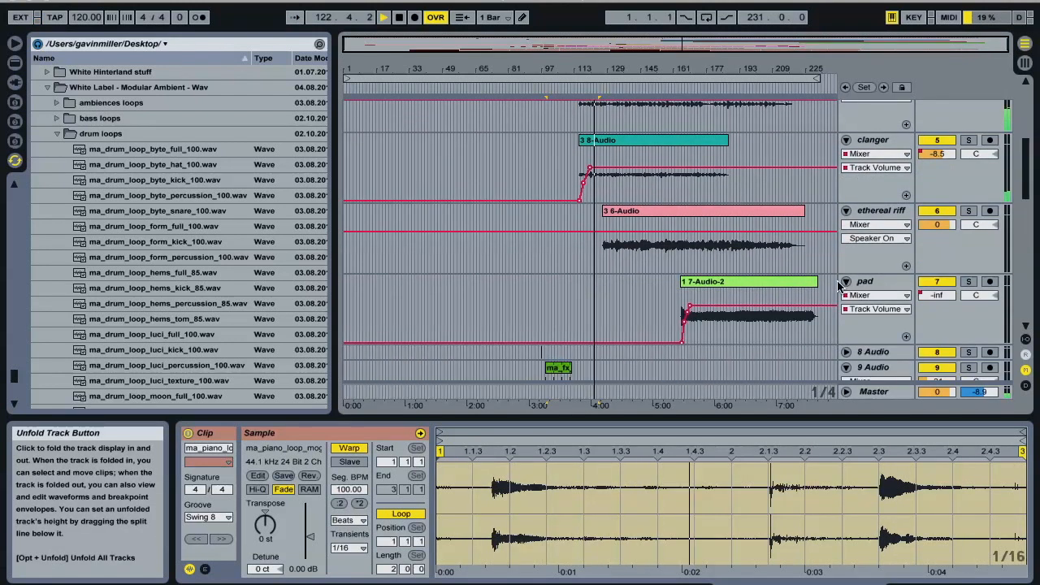
Look over the arrangement's tracks from the lo guit tracks back up to the percussion, swells and clanger tracks
{"action": "scroll", "coordinate": [599, 269], "scroll_direction": "down", "scroll_amount": 6}
{"action": "scroll", "coordinate": [600, 269], "scroll_direction": "down", "scroll_amount": 10}
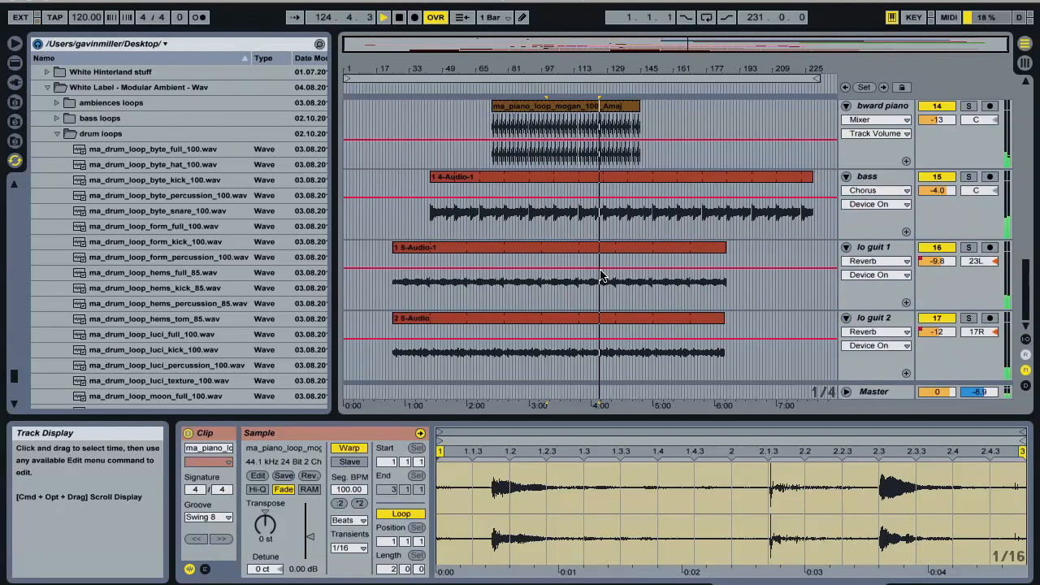
{"action": "scroll", "coordinate": [601, 277], "scroll_direction": "up", "scroll_amount": 6}
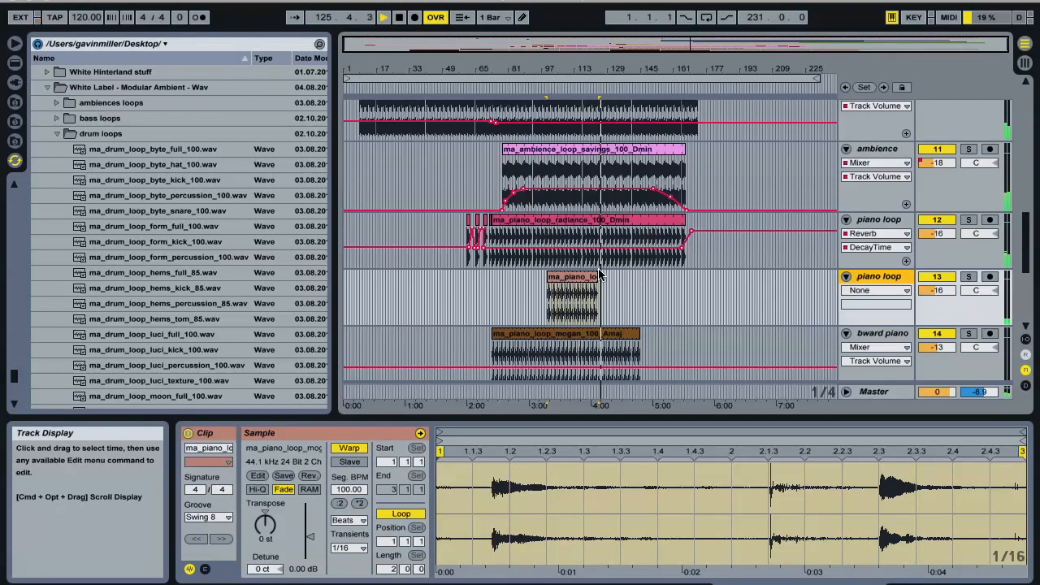
{"action": "scroll", "coordinate": [600, 274], "scroll_direction": "up", "scroll_amount": 10}
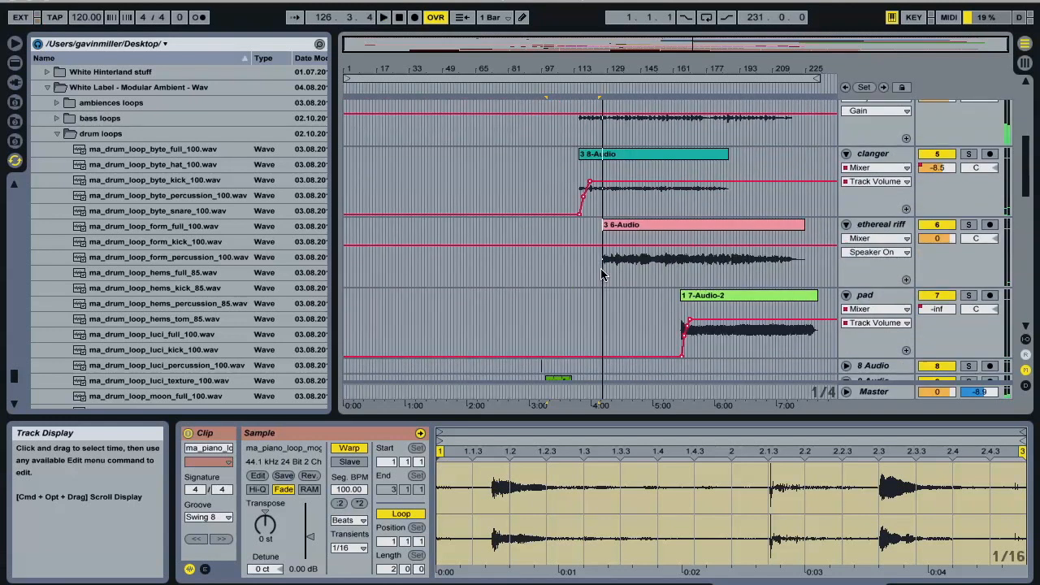
{"action": "scroll", "coordinate": [602, 274], "scroll_direction": "up", "scroll_amount": 6}
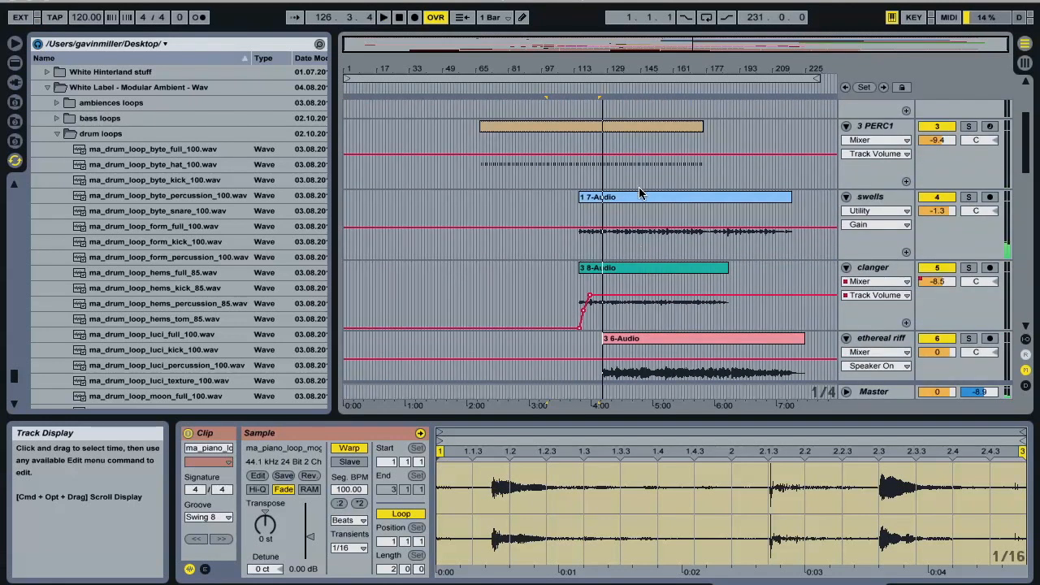
{"action": "scroll", "coordinate": [640, 193], "scroll_direction": "up", "scroll_amount": 5}
{"action": "scroll", "coordinate": [638, 194], "scroll_direction": "down", "scroll_amount": 12}
{"action": "scroll", "coordinate": [639, 192], "scroll_direction": "up", "scroll_amount": 7}
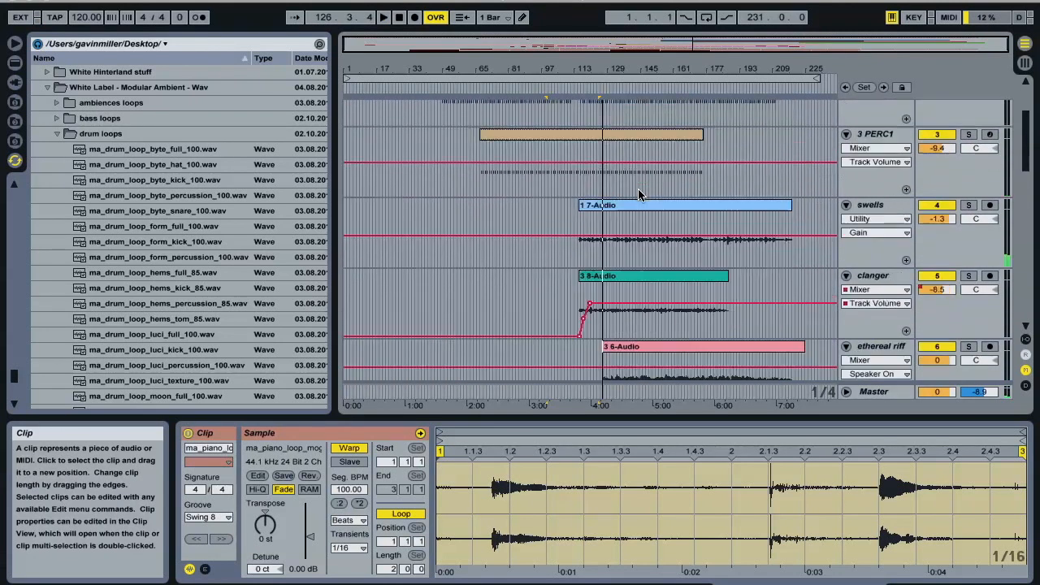
Select the 1 7-Audio clip on the swells track, solo the track and play the clip from its start
{"action": "scroll", "coordinate": [639, 192], "scroll_direction": "down", "scroll_amount": 3}
{"action": "left_click", "coordinate": [638, 140]}
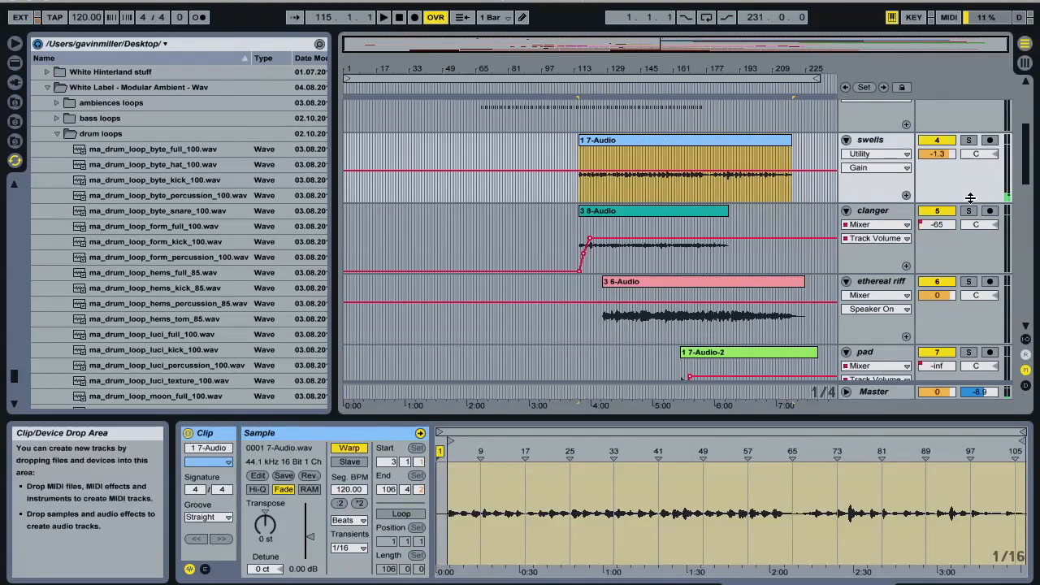
{"action": "left_click", "coordinate": [972, 142]}
{"action": "key", "text": "space"}
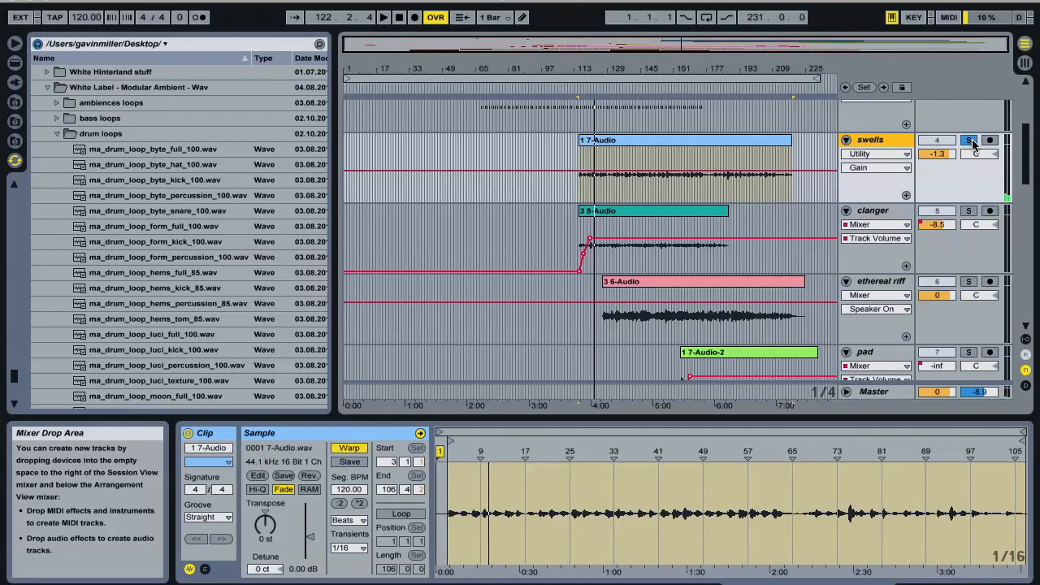
{"action": "key", "text": "space"}
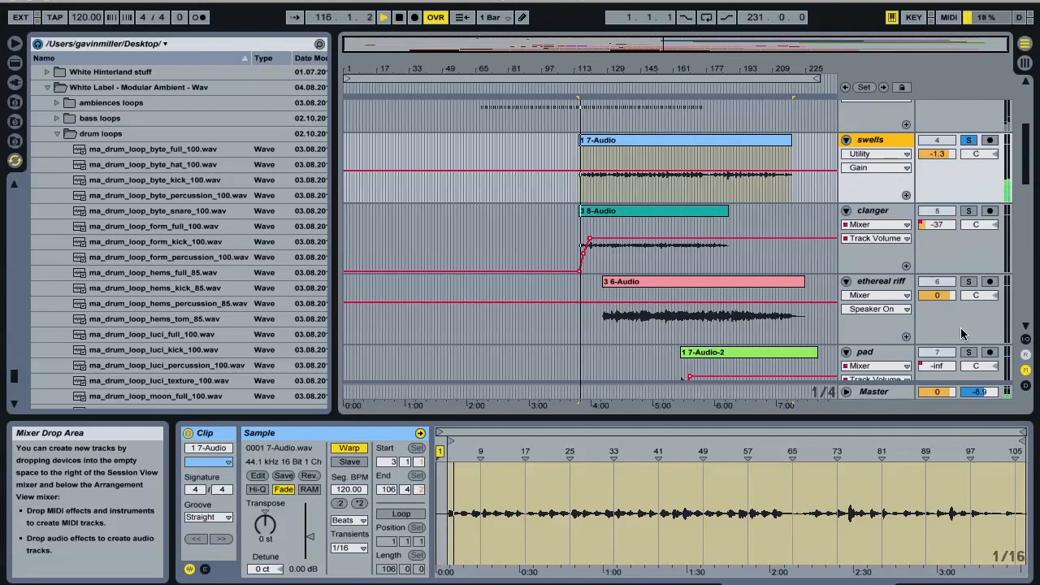
Show the effects chains of the swells and clanger tracks while hearing them soloed, then clear the solos
{"action": "key", "text": "shift+Tab"}
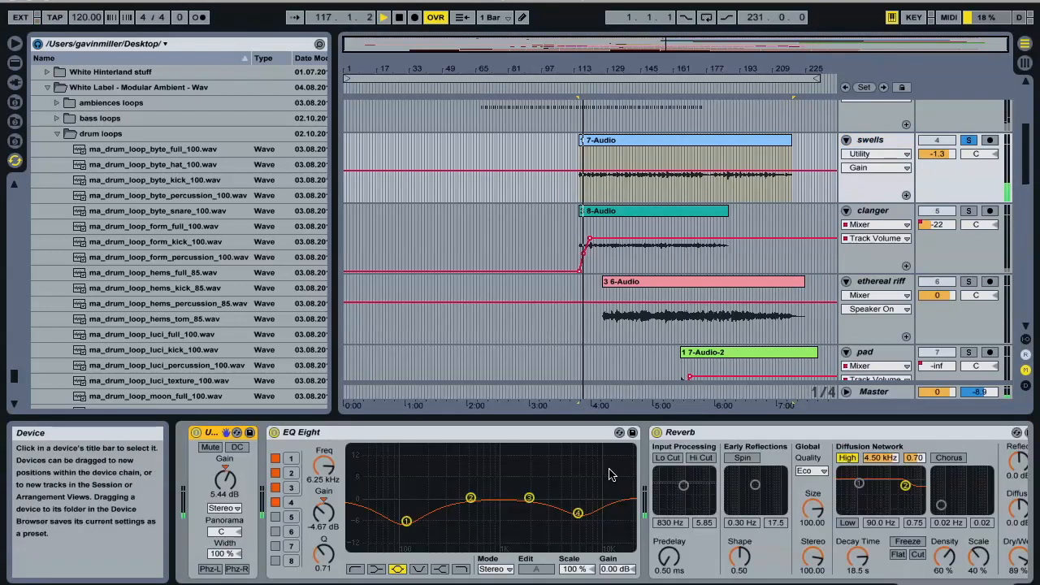
{"action": "scroll", "coordinate": [459, 439], "scroll_direction": "right", "scroll_amount": 1}
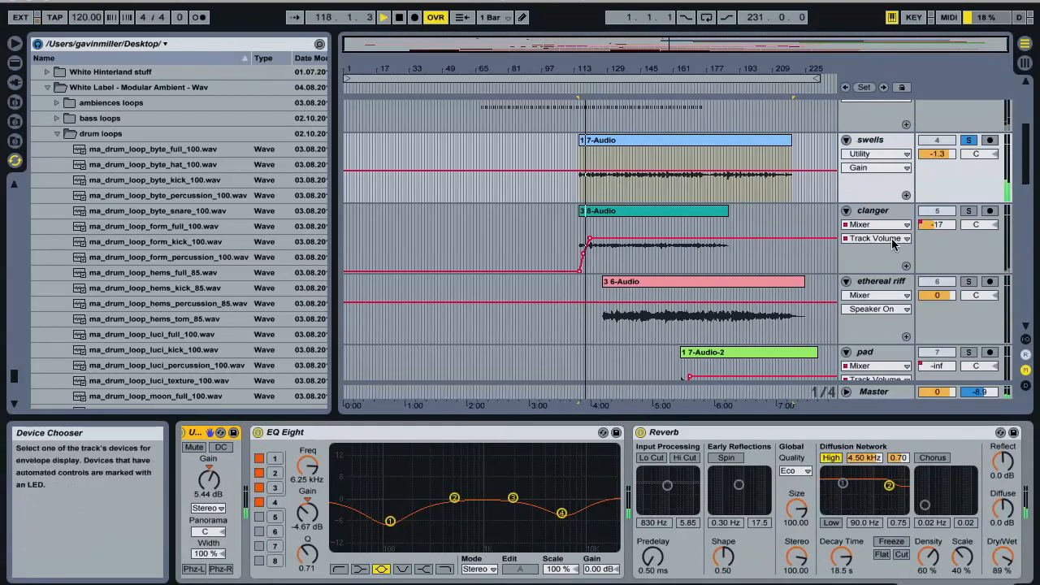
{"action": "left_click", "coordinate": [970, 211]}
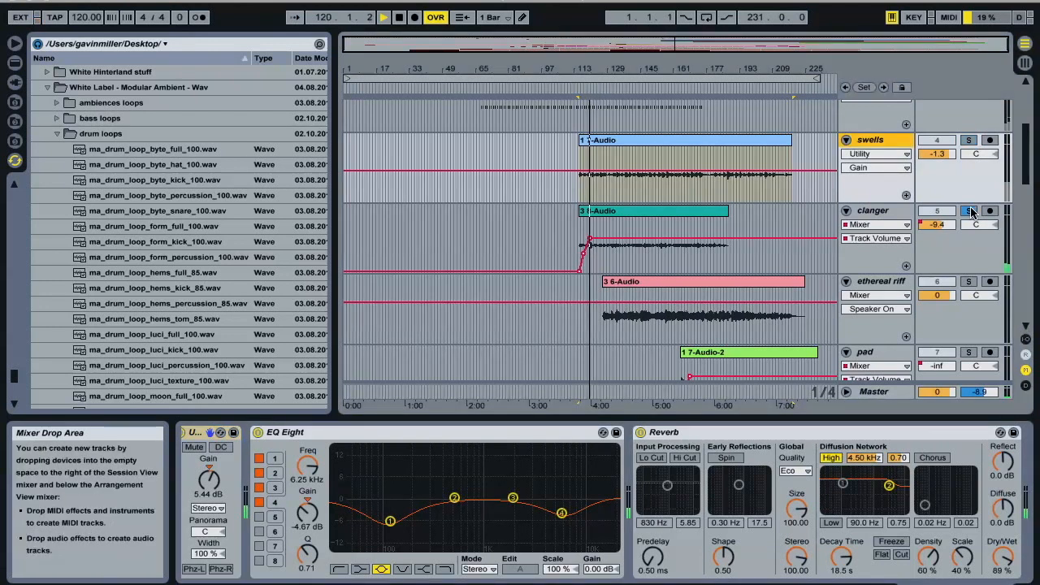
{"action": "left_click", "coordinate": [874, 213]}
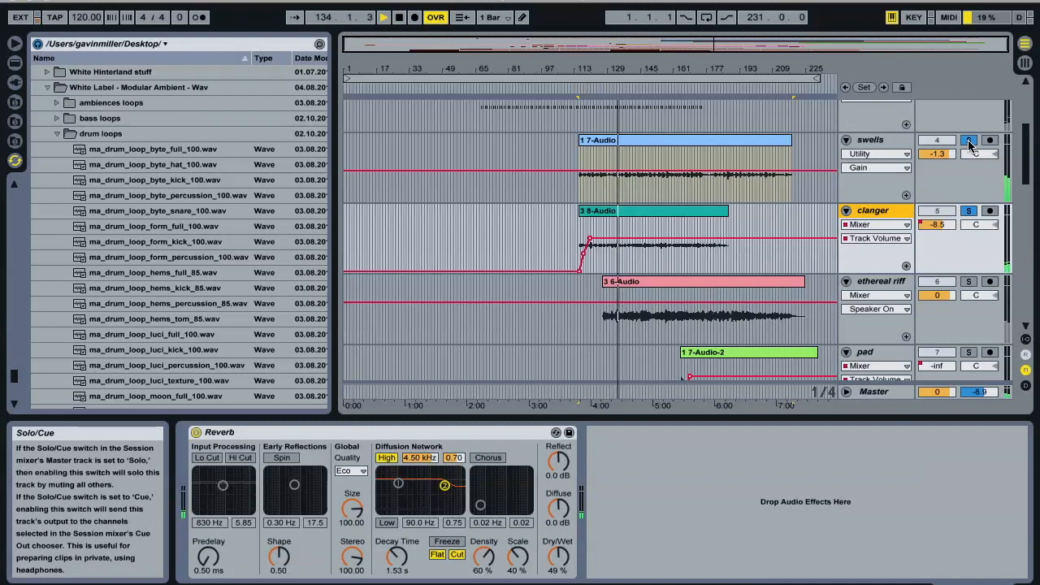
{"action": "left_click", "coordinate": [968, 141]}
Solo the ethereal riff track and show its EQ Eight and Reverb effects
{"action": "scroll", "coordinate": [807, 247], "scroll_direction": "down", "scroll_amount": 3}
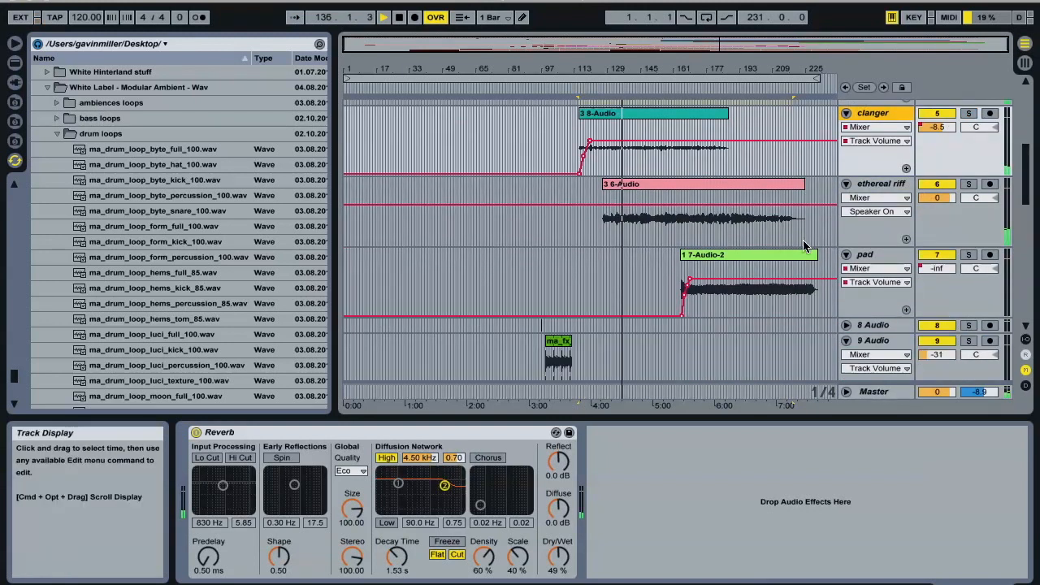
{"action": "left_click", "coordinate": [968, 184]}
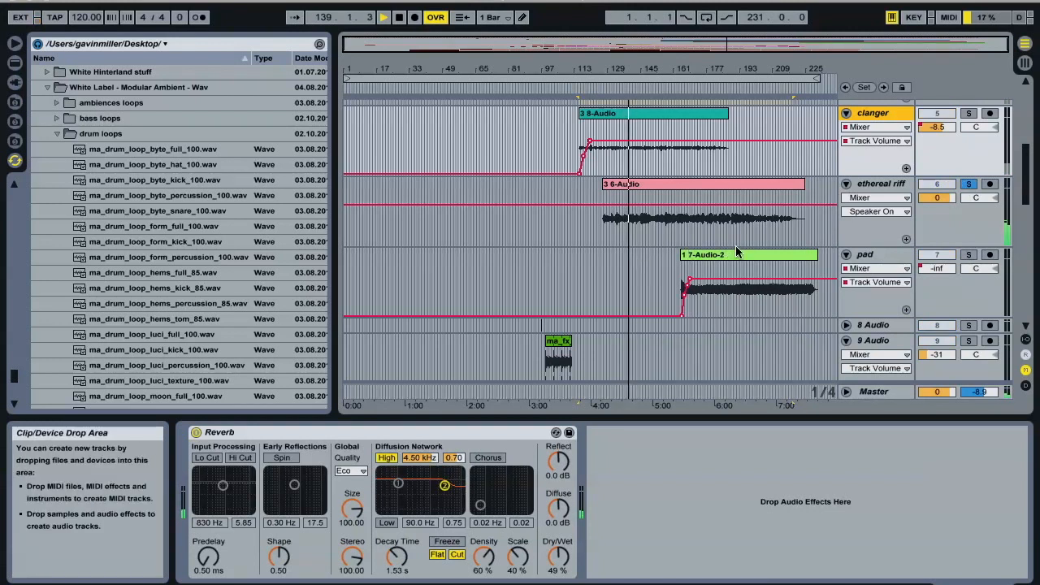
{"action": "left_click", "coordinate": [880, 186]}
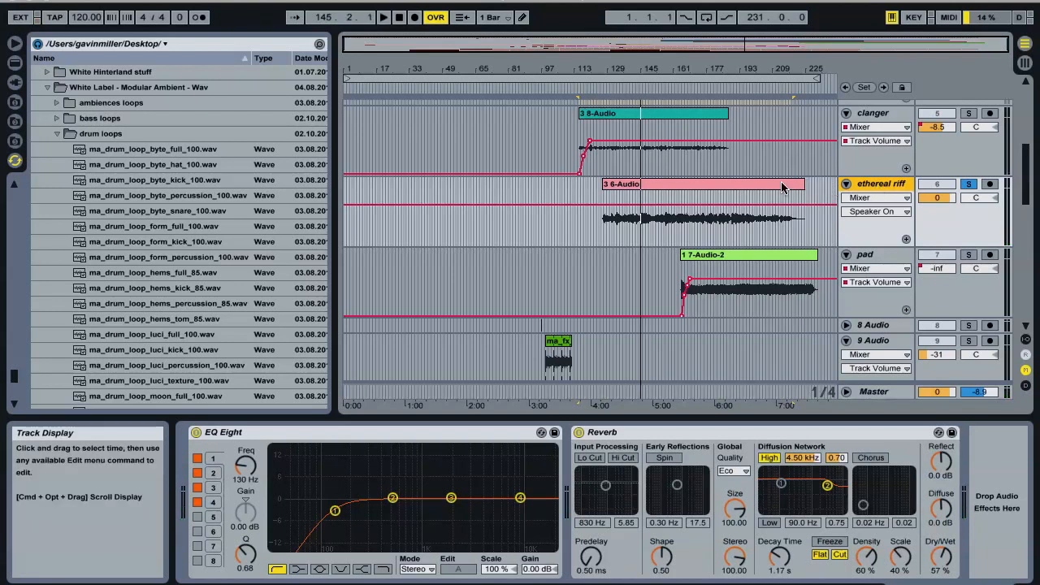
Play the clanger and ethereal riff tracks soloed together from partway through the clanger clip, then clear both solos
{"action": "scroll", "coordinate": [776, 188], "scroll_direction": "up", "scroll_amount": 5}
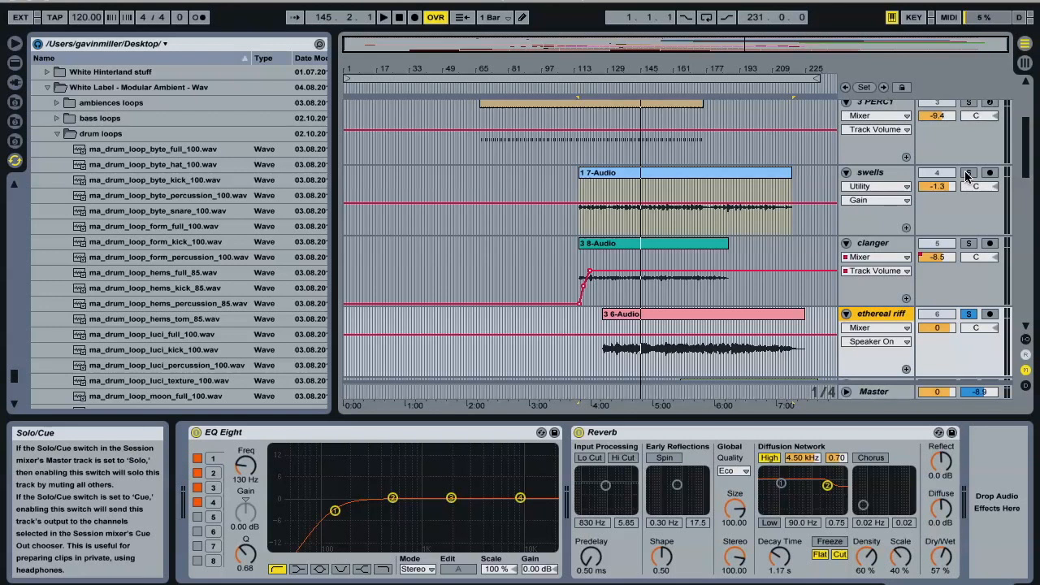
{"action": "left_click", "coordinate": [967, 244]}
{"action": "left_click", "coordinate": [621, 259]}
{"action": "key", "text": "space"}
{"action": "scroll", "coordinate": [529, 246], "scroll_direction": "down", "scroll_amount": 2}
{"action": "scroll", "coordinate": [528, 246], "scroll_direction": "down", "scroll_amount": 3}
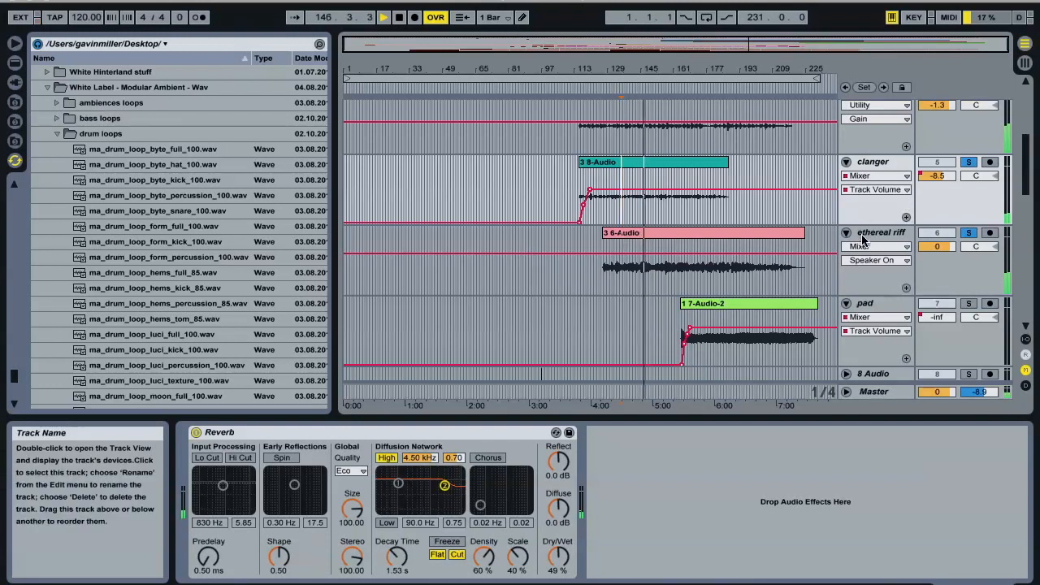
{"action": "left_click", "coordinate": [971, 234]}
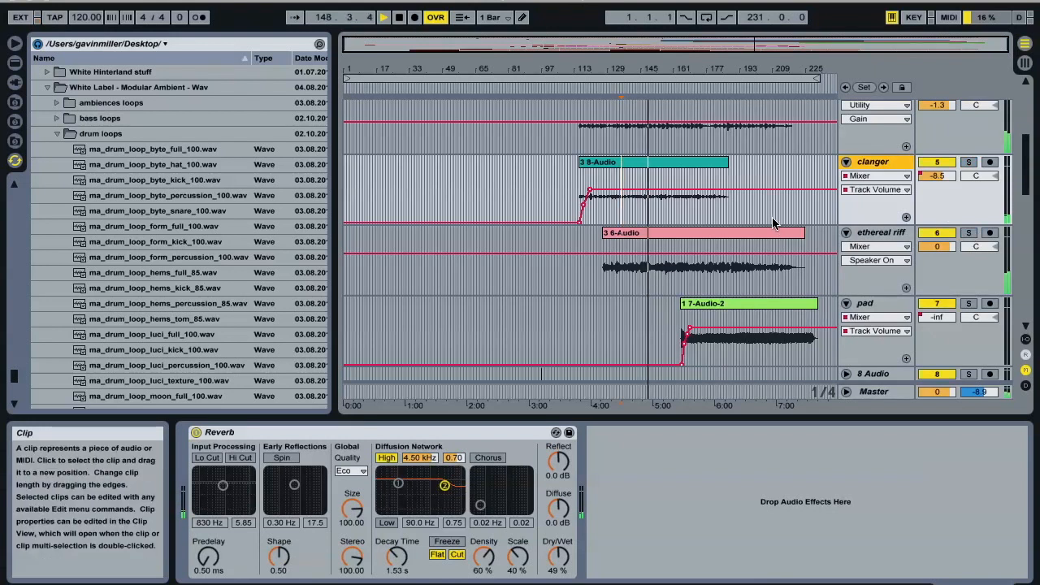
Look over all the arrangement's tracks, from loops down to lo guit 2, while the full mix plays
{"action": "scroll", "coordinate": [779, 202], "scroll_direction": "down", "scroll_amount": 10}
{"action": "scroll", "coordinate": [772, 196], "scroll_direction": "up", "scroll_amount": 15}
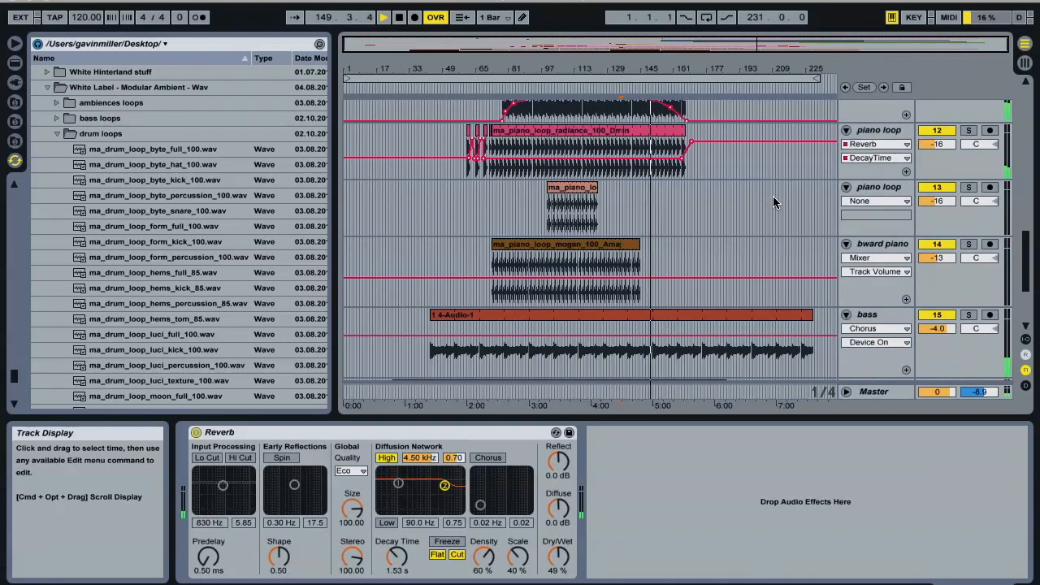
{"action": "scroll", "coordinate": [772, 196], "scroll_direction": "down", "scroll_amount": 3}
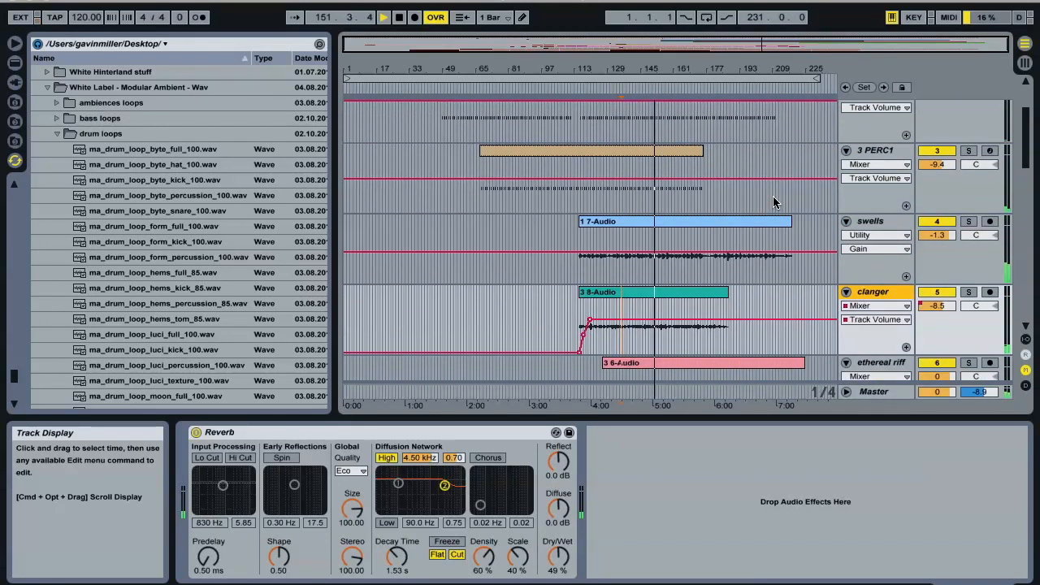
{"action": "scroll", "coordinate": [773, 196], "scroll_direction": "up", "scroll_amount": 2}
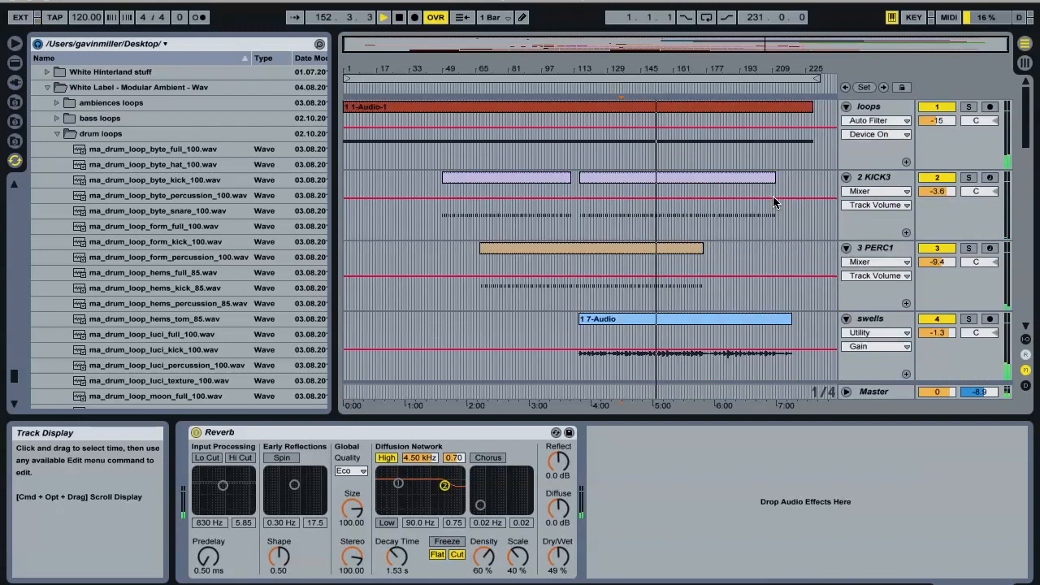
{"action": "scroll", "coordinate": [773, 196], "scroll_direction": "down", "scroll_amount": 10}
{"action": "scroll", "coordinate": [772, 202], "scroll_direction": "down", "scroll_amount": 5}
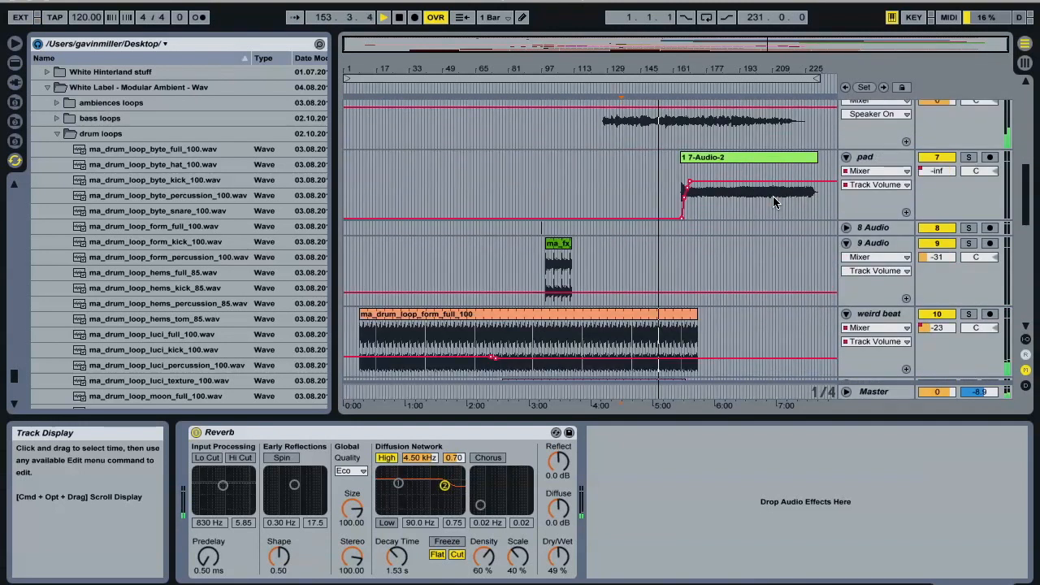
{"action": "scroll", "coordinate": [772, 201], "scroll_direction": "up", "scroll_amount": 5}
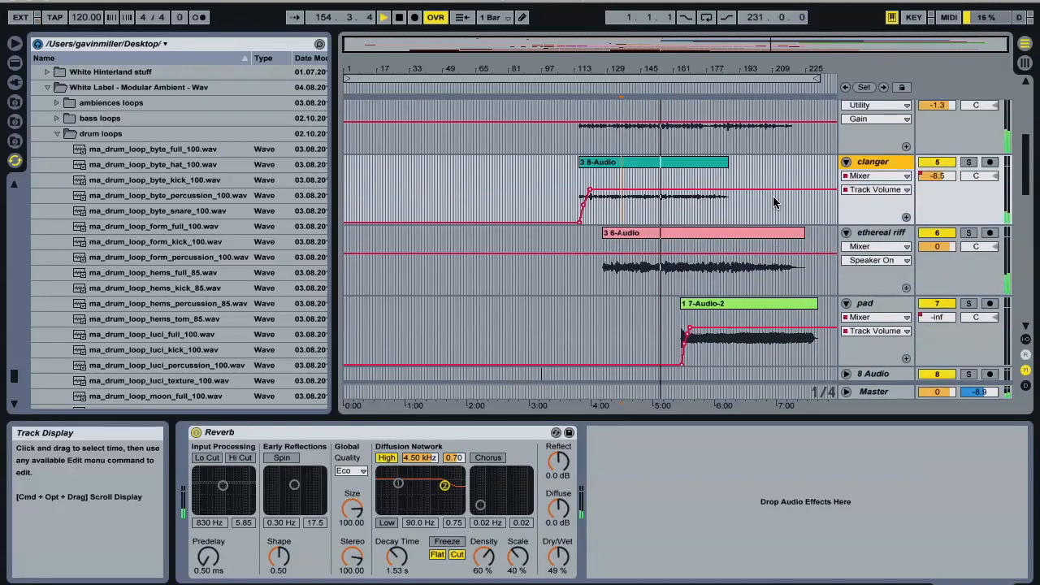
{"action": "scroll", "coordinate": [772, 202], "scroll_direction": "down", "scroll_amount": 10}
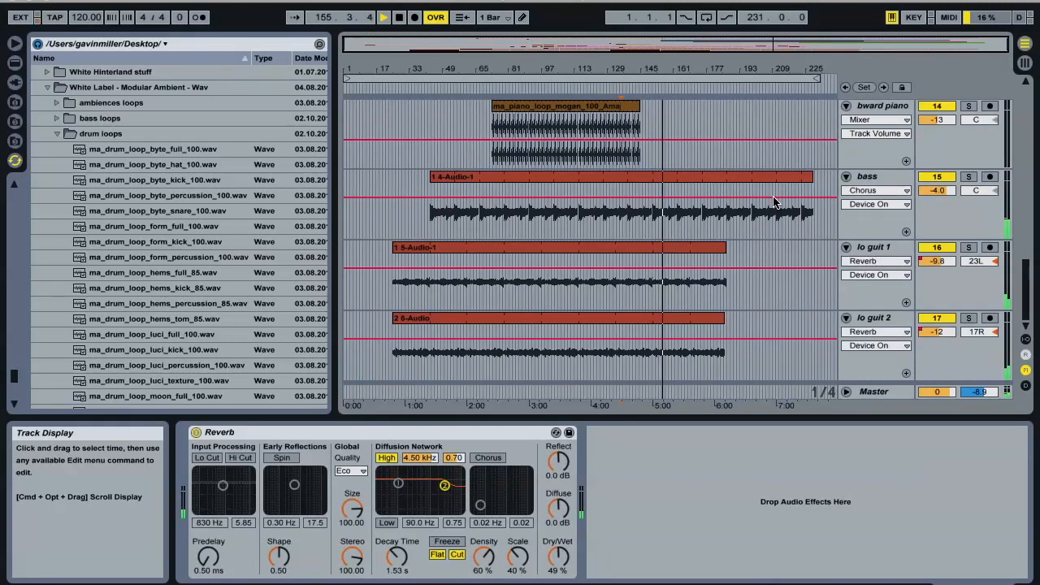
{"action": "scroll", "coordinate": [773, 202], "scroll_direction": "up", "scroll_amount": 10}
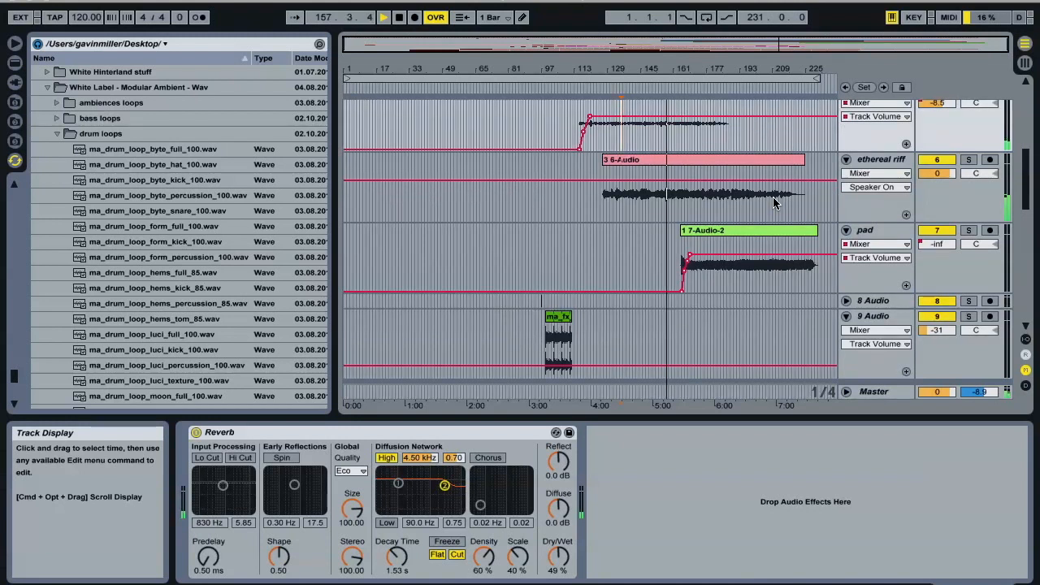
{"action": "scroll", "coordinate": [773, 202], "scroll_direction": "down", "scroll_amount": 10}
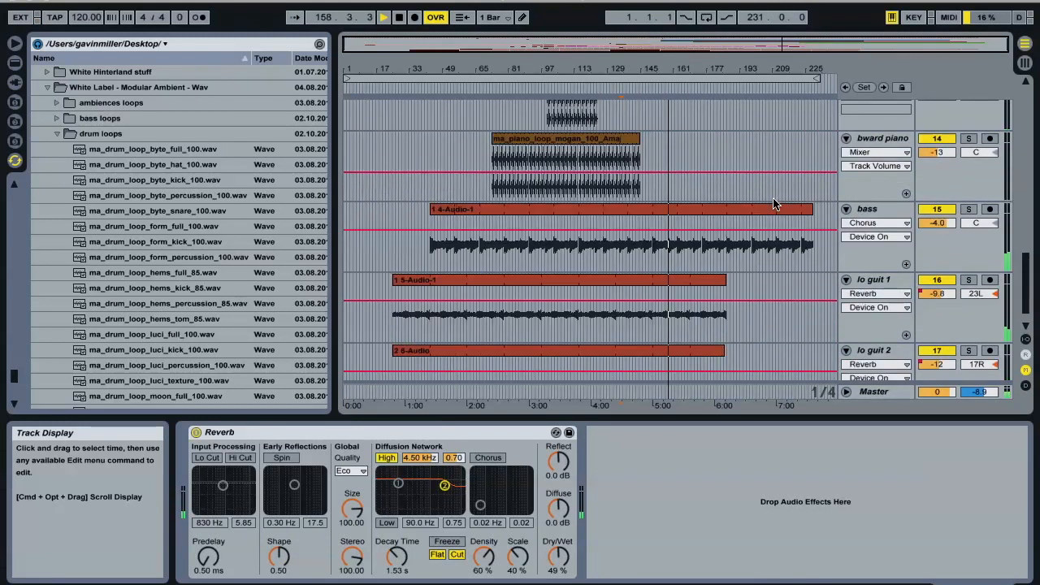
{"action": "scroll", "coordinate": [774, 203], "scroll_direction": "up", "scroll_amount": 4}
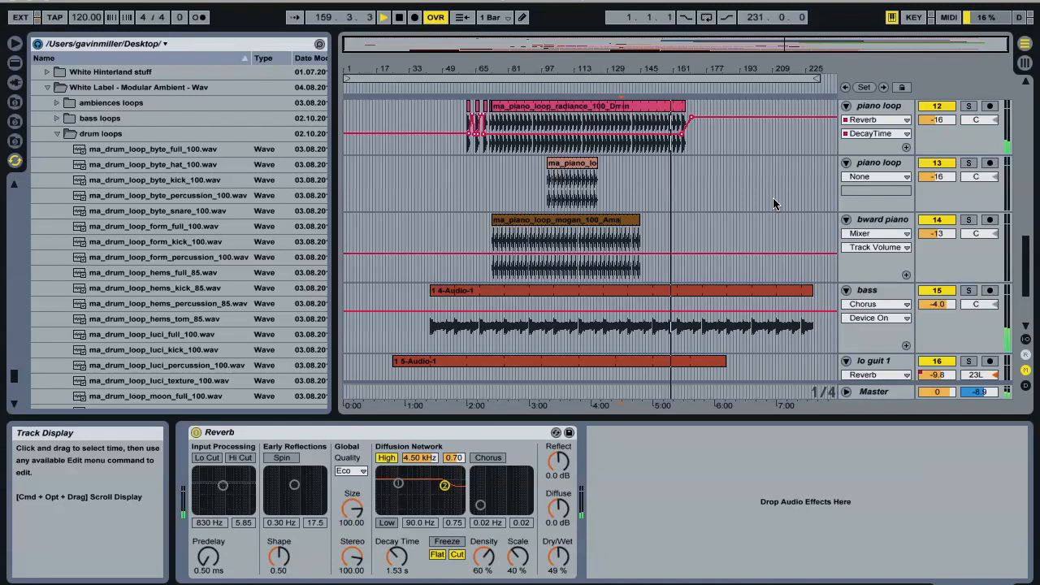
{"action": "scroll", "coordinate": [773, 203], "scroll_direction": "up", "scroll_amount": 3}
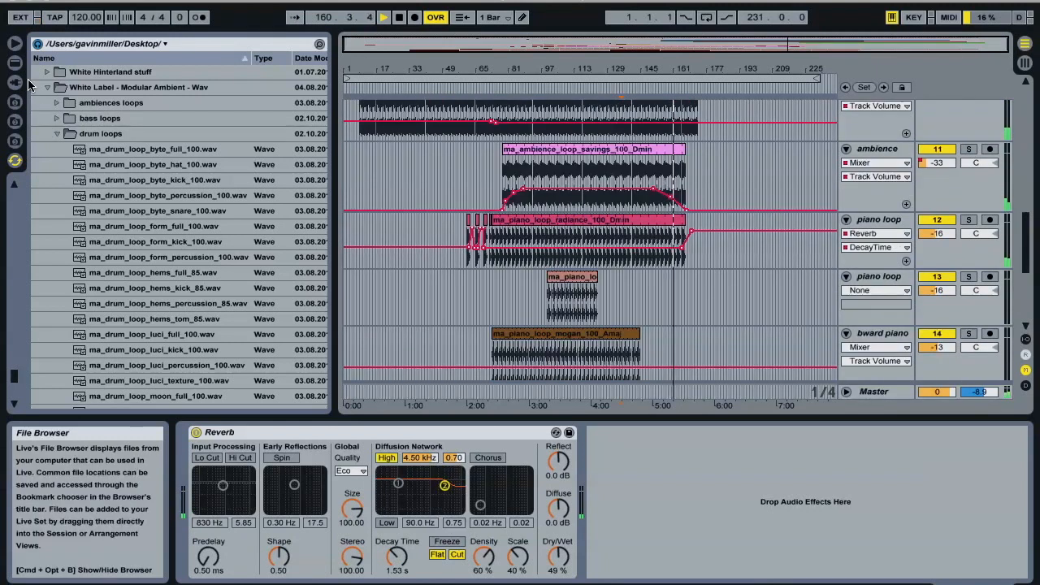
Hide the file browser, hear piano loop track 12 soloed with its effects shown, and stop playback
{"action": "left_click", "coordinate": [14, 45]}
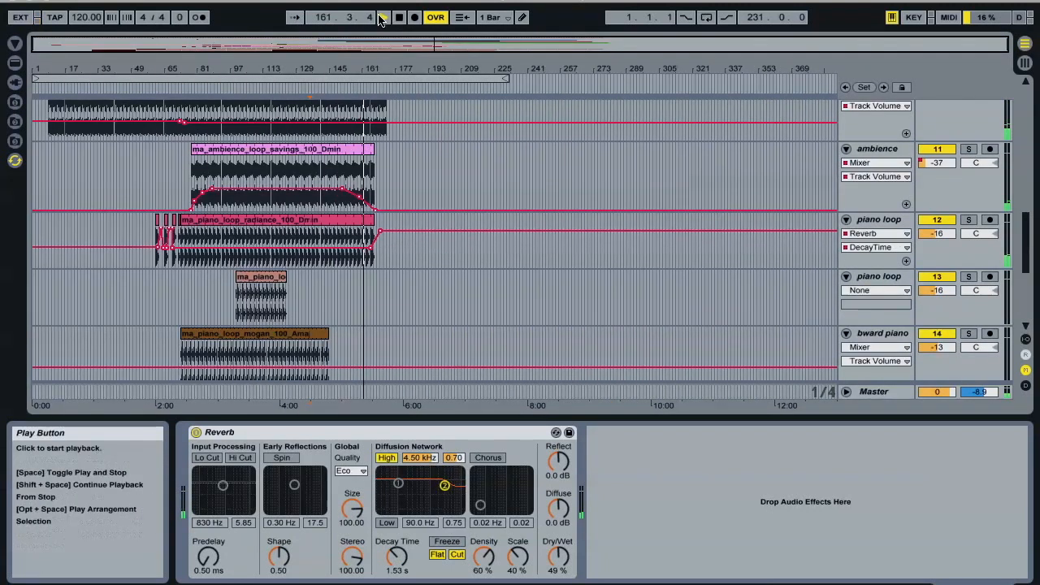
{"action": "left_click_drag", "start_coordinate": [330, 38], "coordinate": [413, 40]}
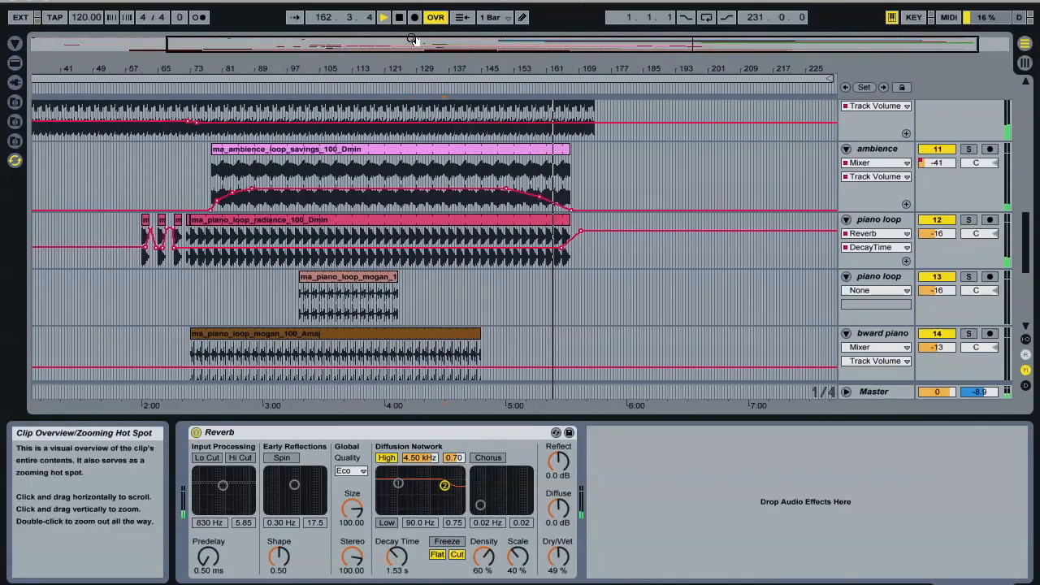
{"action": "left_click", "coordinate": [970, 220]}
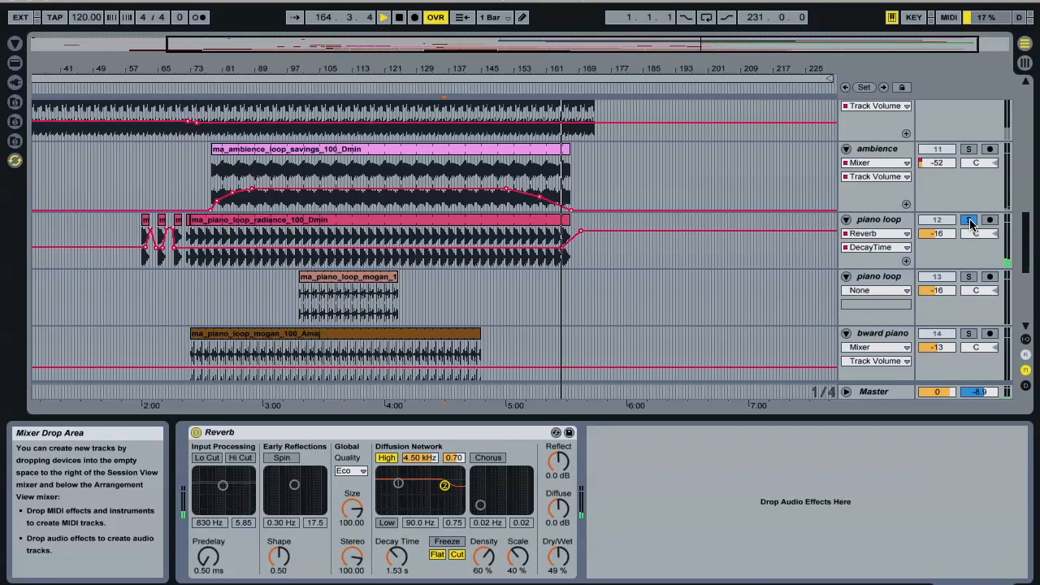
{"action": "left_click", "coordinate": [888, 218]}
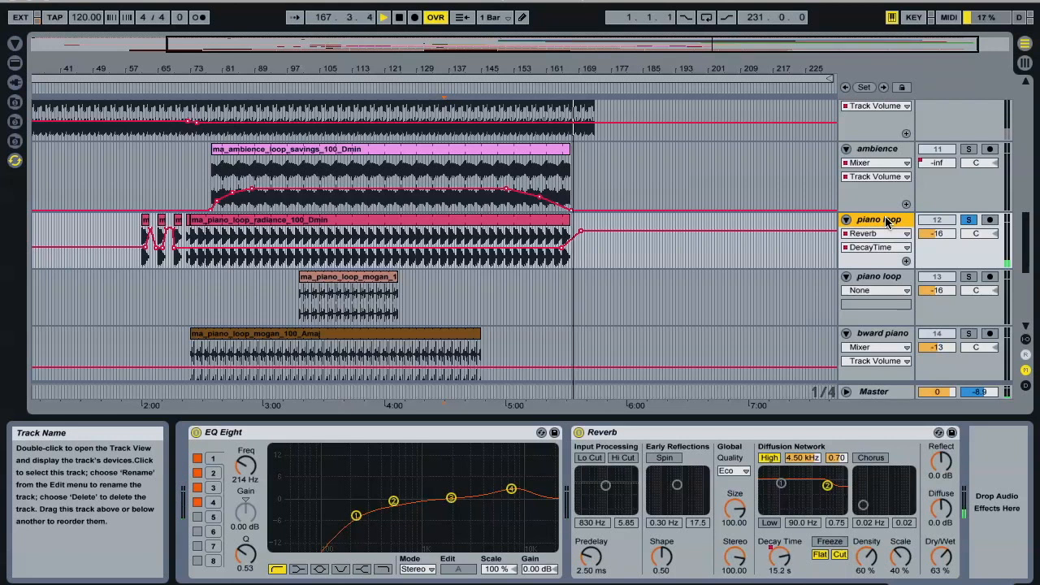
{"action": "key", "text": "space"}
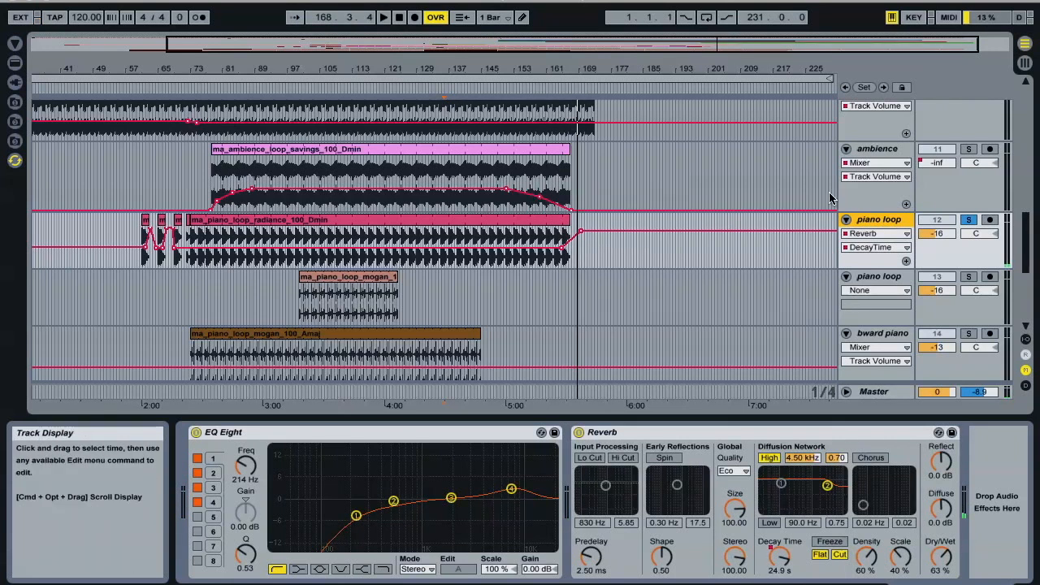
Move the start of piano loop track 12's closing Reverb DecayTime rise earlier, to about bar 161, and play the passage
{"action": "left_click", "coordinate": [509, 180]}
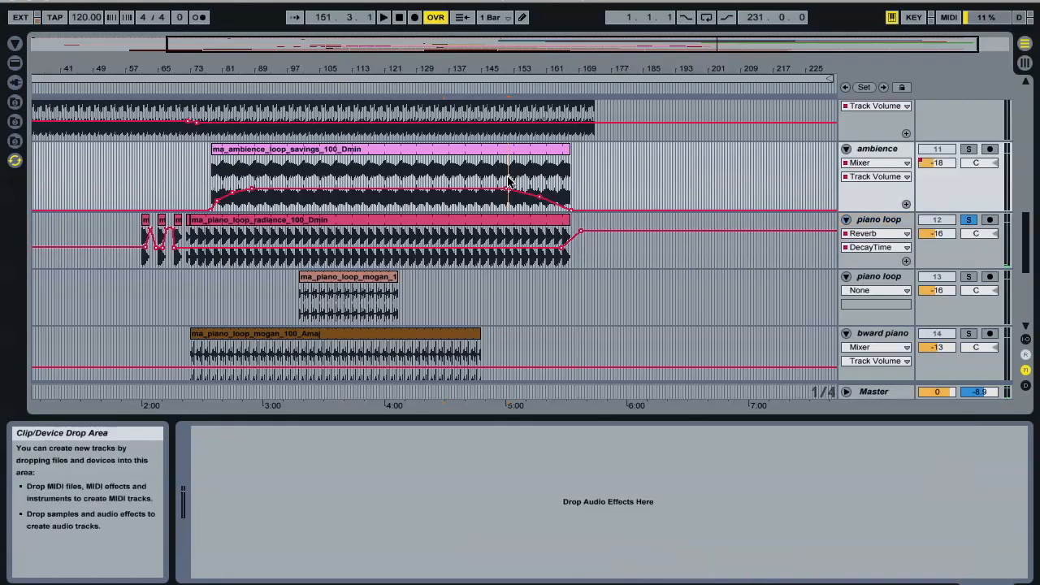
{"action": "left_click", "coordinate": [559, 248]}
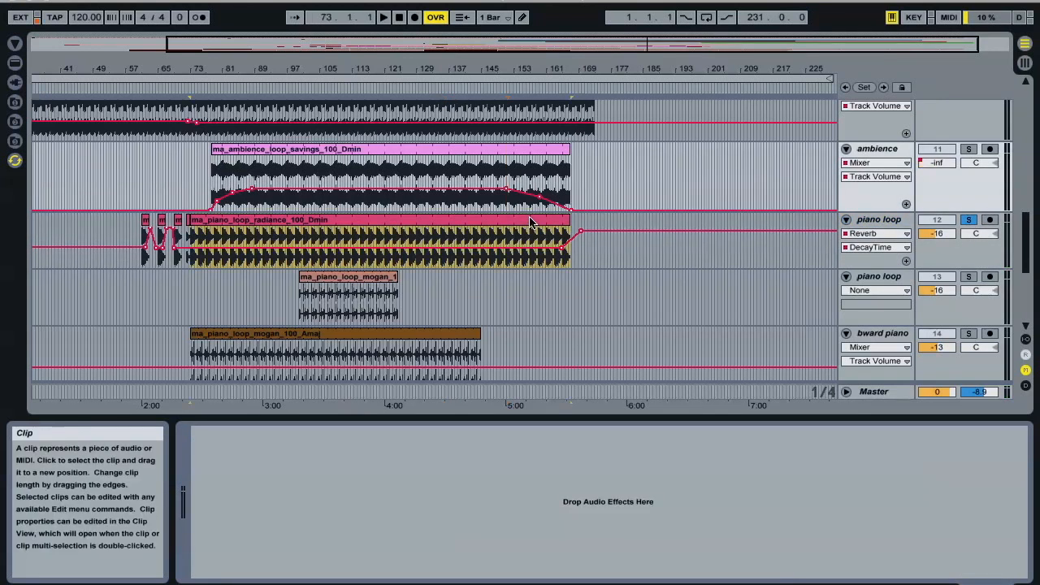
{"action": "left_click", "coordinate": [559, 239]}
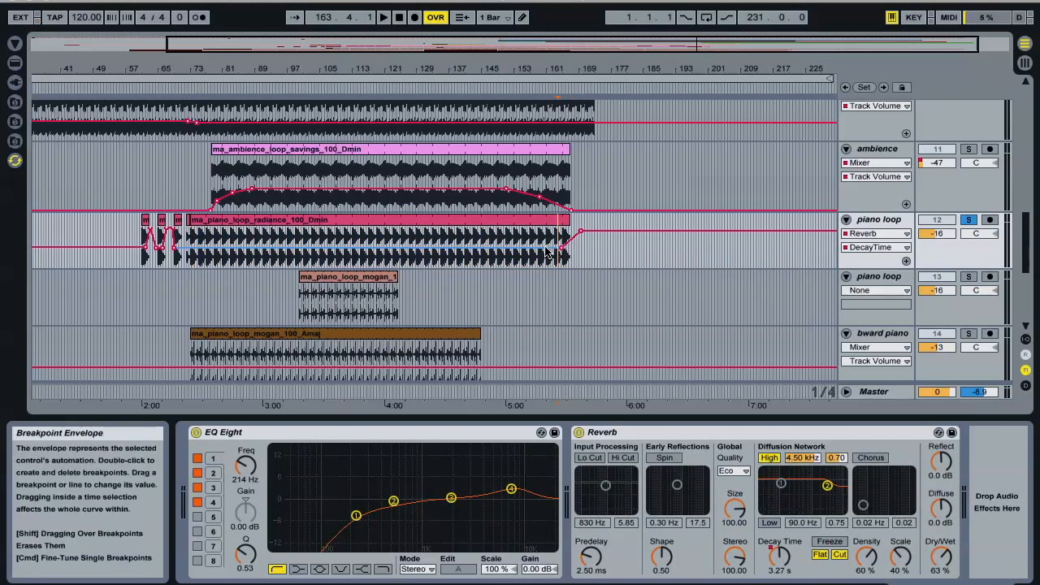
{"action": "left_click", "coordinate": [544, 248]}
{"action": "key", "text": "space"}
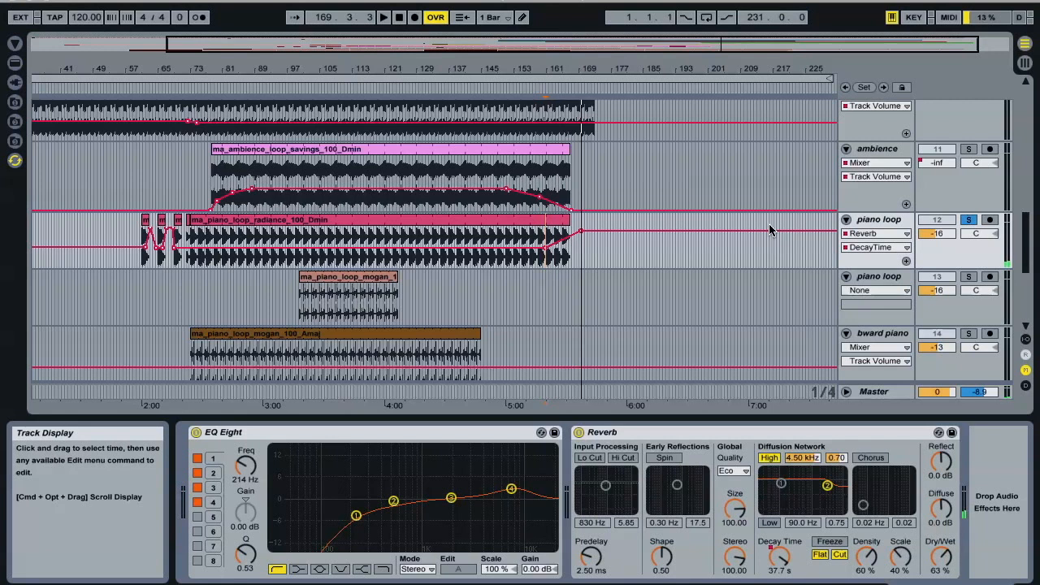
Unsolo piano loop track 12 and play its ending in the full mix, looking over the tracks as far as the pad's entry
{"action": "left_click", "coordinate": [971, 222]}
{"action": "key", "text": "space"}
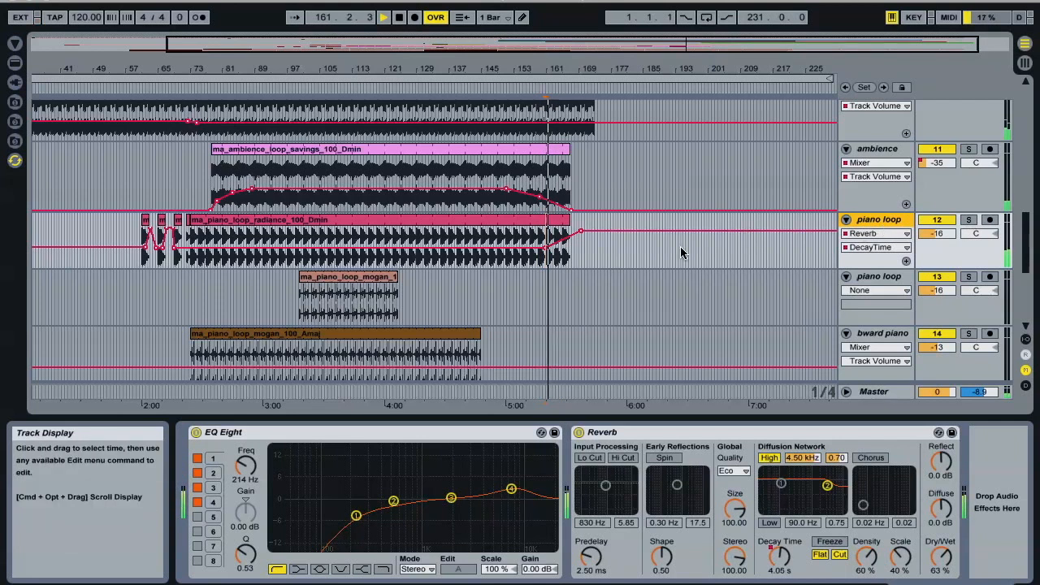
{"action": "scroll", "coordinate": [680, 246], "scroll_direction": "down", "scroll_amount": 5}
{"action": "scroll", "coordinate": [680, 246], "scroll_direction": "up", "scroll_amount": 2}
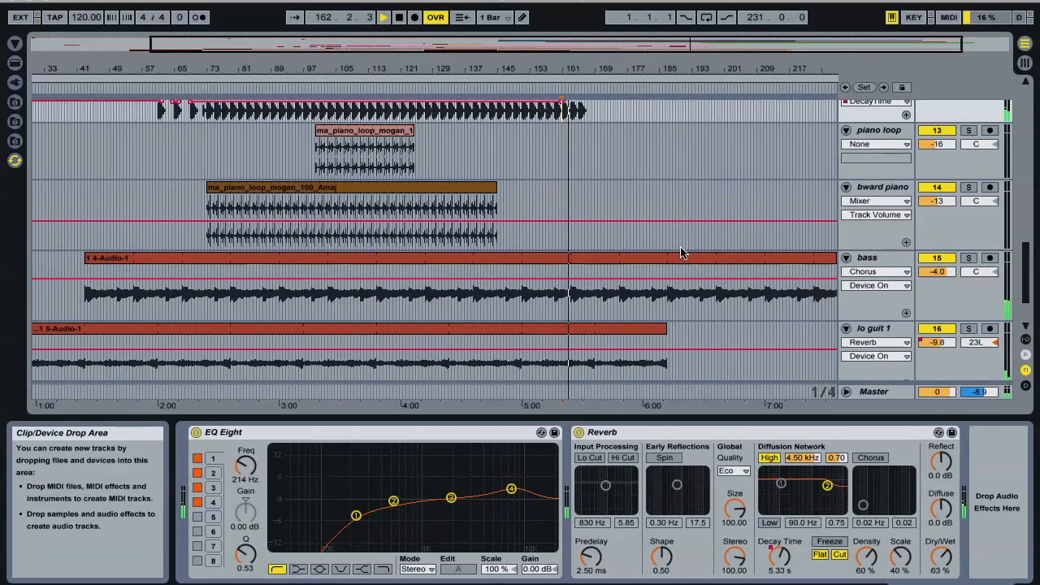
{"action": "scroll", "coordinate": [681, 253], "scroll_direction": "down", "scroll_amount": 2}
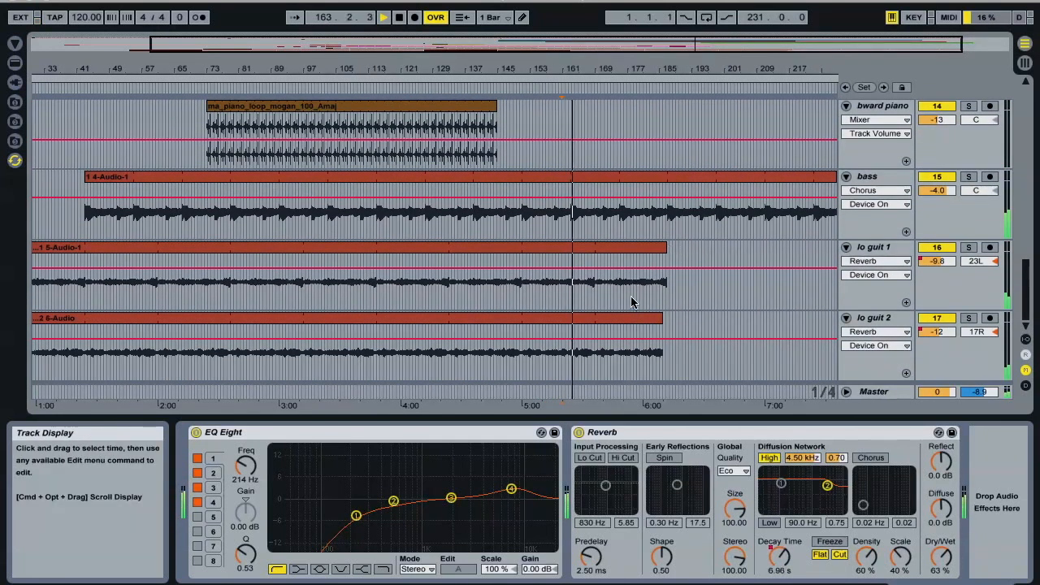
{"action": "scroll", "coordinate": [634, 295], "scroll_direction": "up", "scroll_amount": 15}
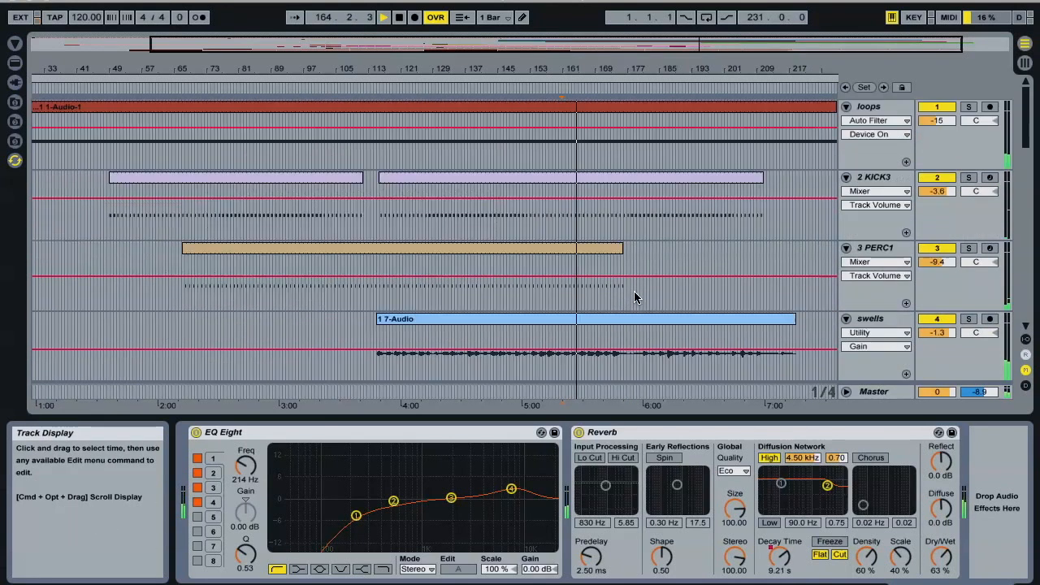
{"action": "scroll", "coordinate": [635, 295], "scroll_direction": "down", "scroll_amount": 5}
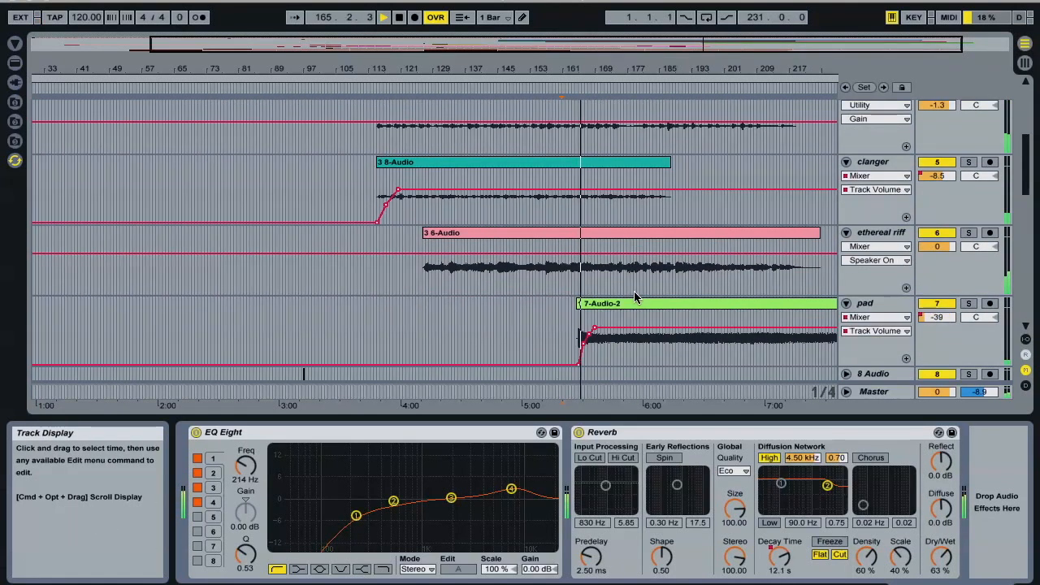
{"action": "scroll", "coordinate": [634, 291], "scroll_direction": "down", "scroll_amount": 2}
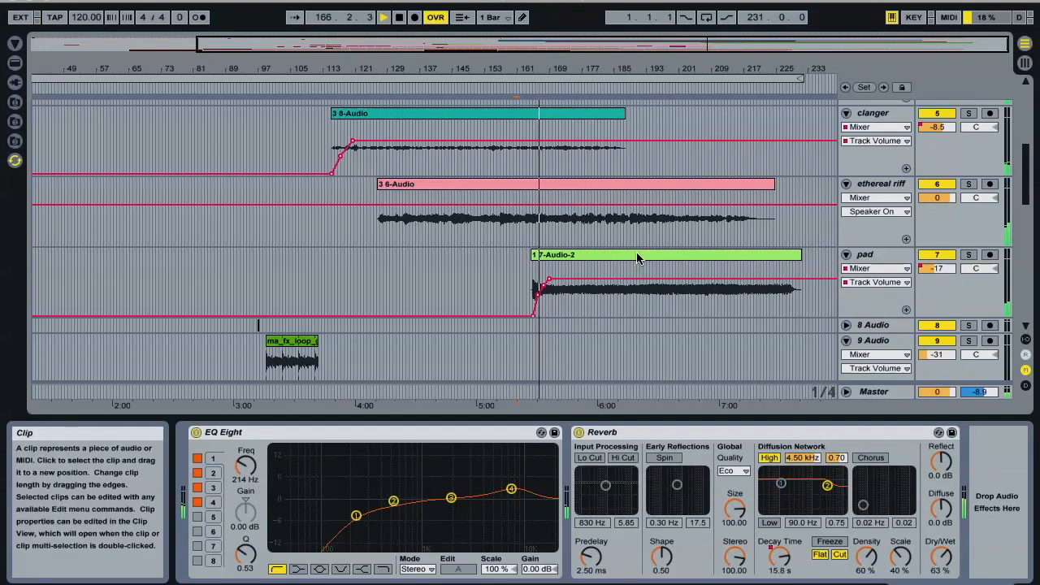
Solo the pad track during playback and show the sample of its 7-Audio-2 clip
{"action": "left_click", "coordinate": [637, 258]}
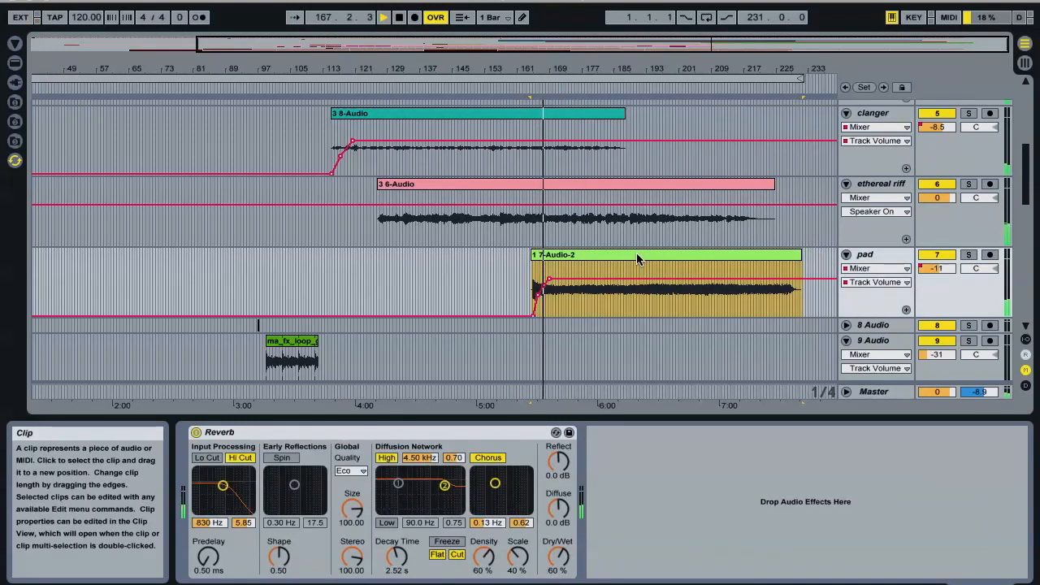
{"action": "left_click", "coordinate": [969, 255]}
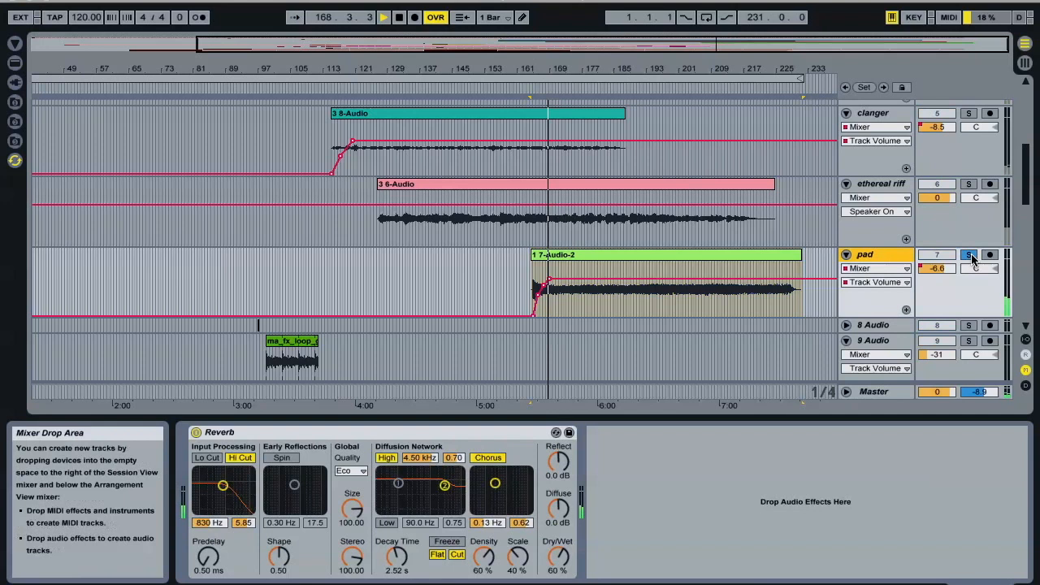
{"action": "left_click", "coordinate": [708, 260]}
{"action": "left_click", "coordinate": [808, 583]}
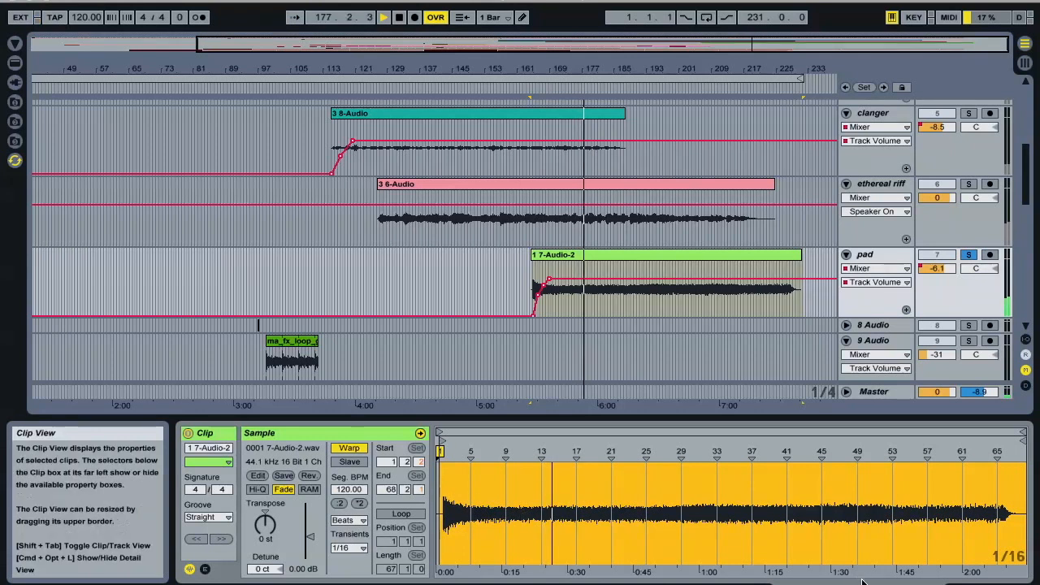
Show the pad track's Reverb in place of the sample, stop playback, and select the pad's clip
{"action": "left_click", "coordinate": [967, 583]}
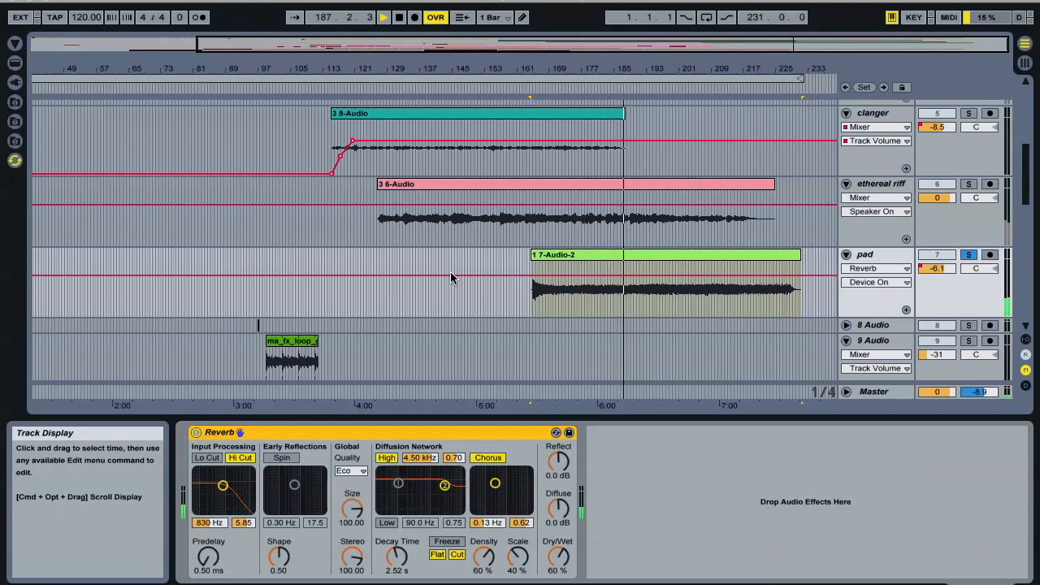
{"action": "key", "text": "space"}
{"action": "left_click", "coordinate": [968, 256]}
{"action": "left_click", "coordinate": [787, 262]}
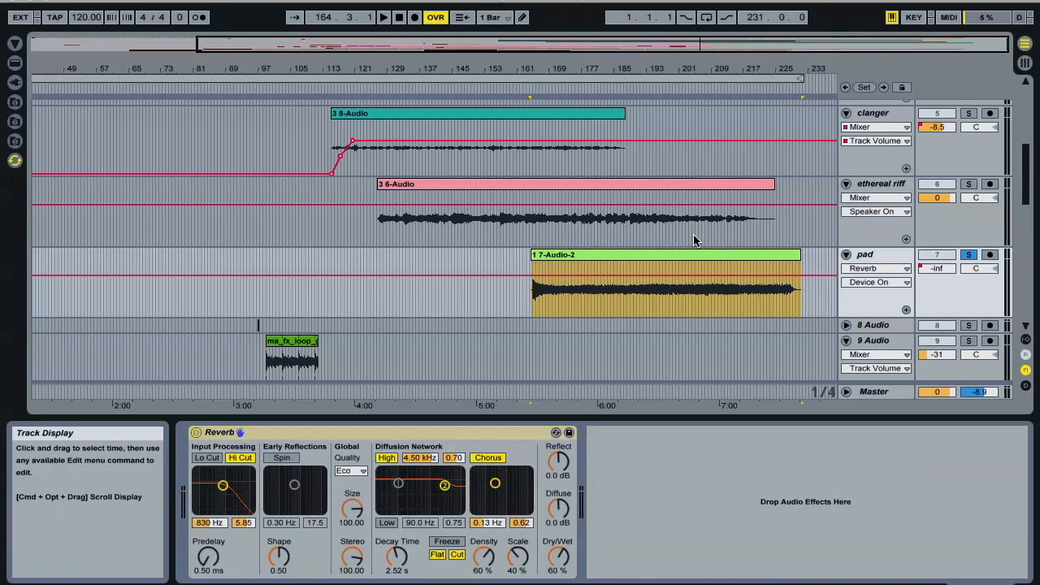
Look over the arrangement's tracks with playback stopped, widening the timeline to start near bar 9 and returning to the pad's entry
{"action": "scroll", "coordinate": [665, 240], "scroll_direction": "down", "scroll_amount": 10}
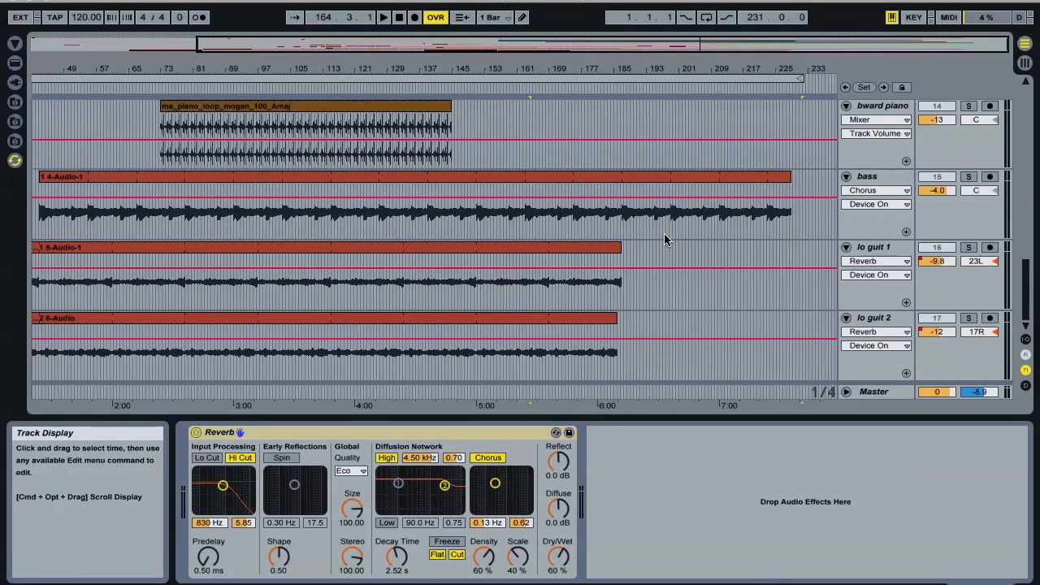
{"action": "scroll", "coordinate": [663, 233], "scroll_direction": "up", "scroll_amount": 12}
{"action": "scroll", "coordinate": [663, 233], "scroll_direction": "down", "scroll_amount": 3}
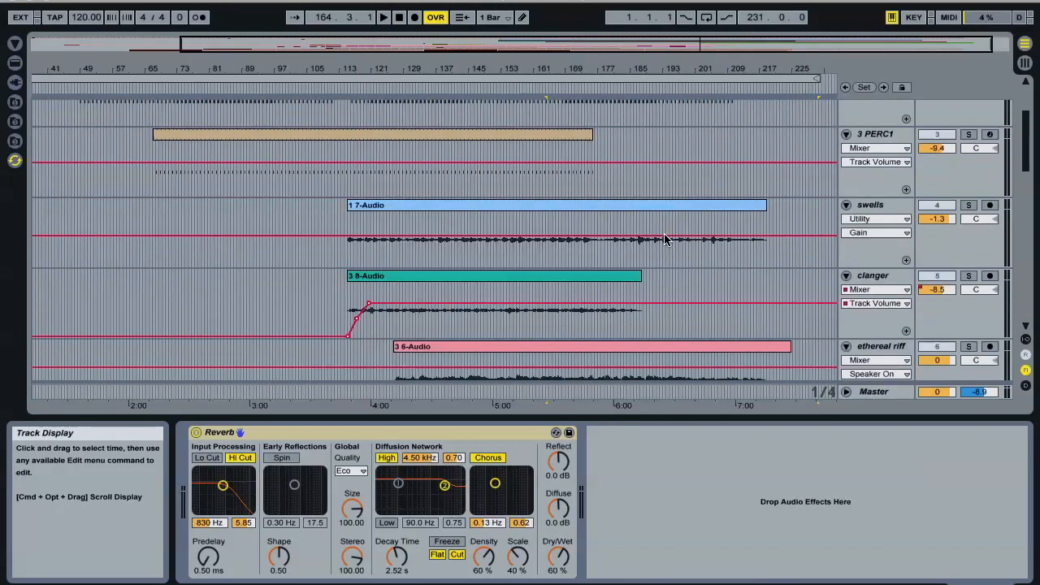
{"action": "scroll", "coordinate": [663, 239], "scroll_direction": "down", "scroll_amount": 4}
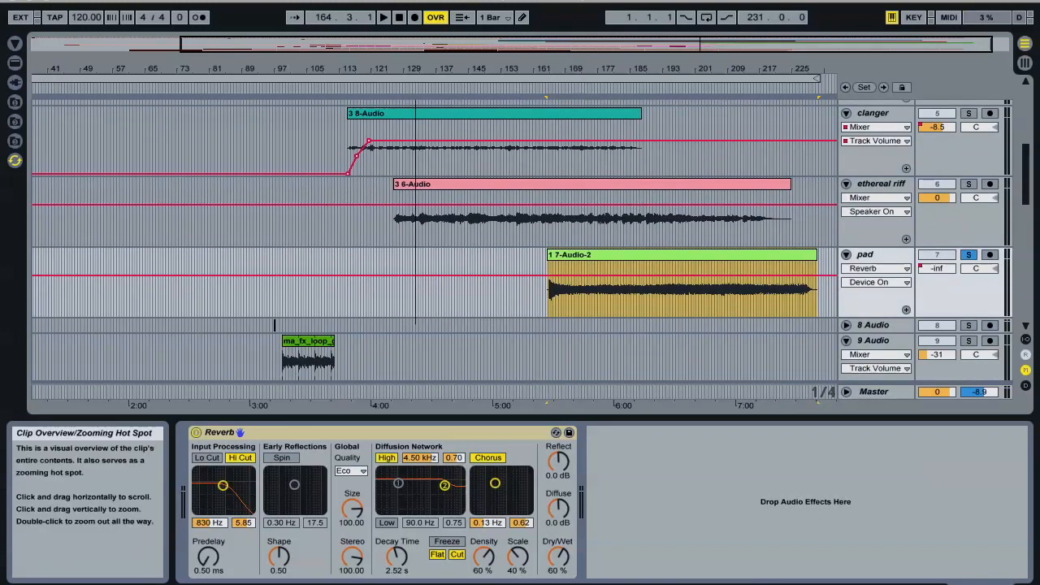
{"action": "left_click_drag", "start_coordinate": [574, 50], "coordinate": [513, 48]}
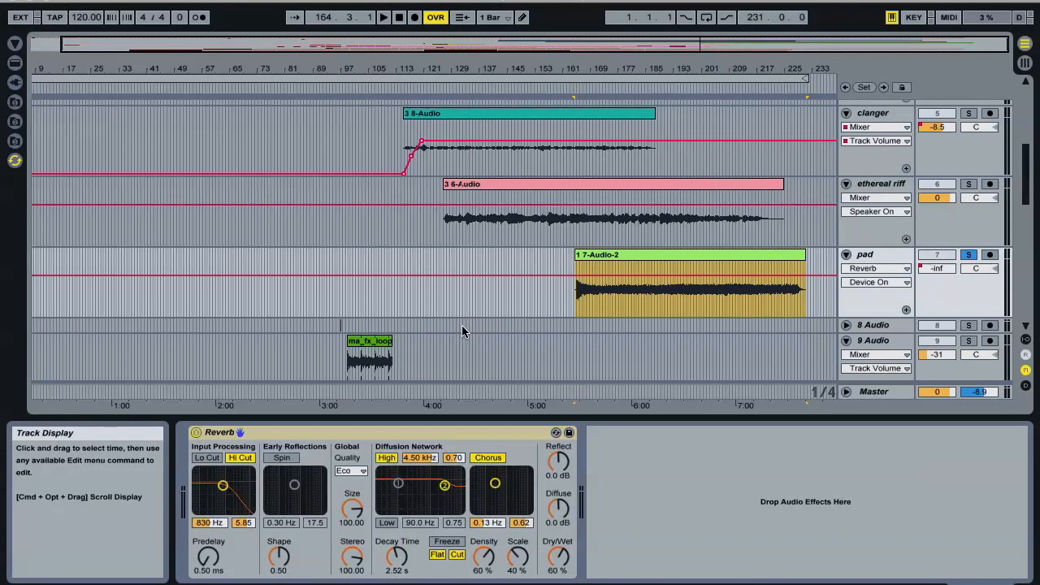
{"action": "scroll", "coordinate": [462, 328], "scroll_direction": "up", "scroll_amount": 8}
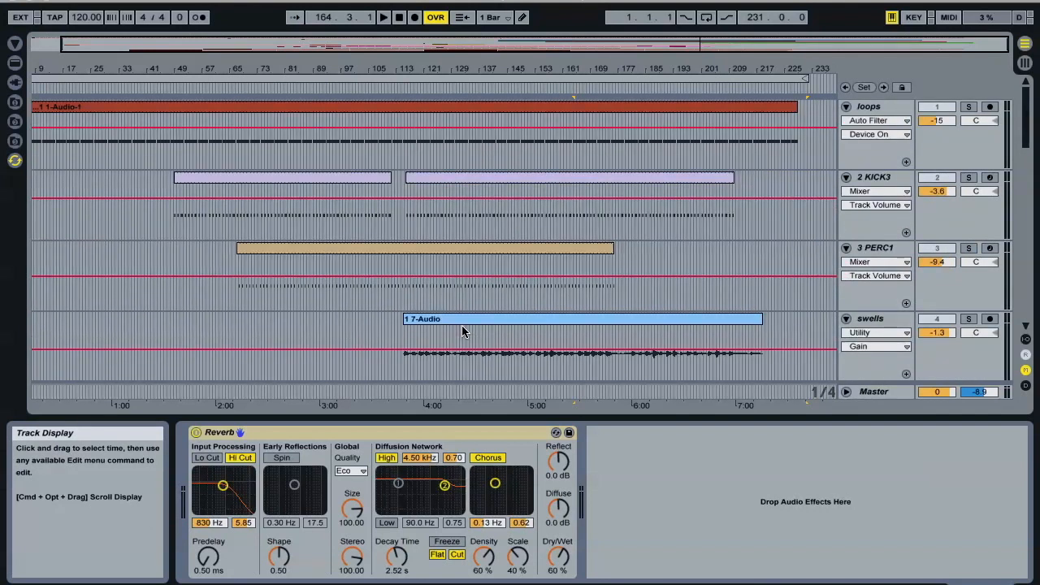
{"action": "scroll", "coordinate": [370, 259], "scroll_direction": "down", "scroll_amount": 10}
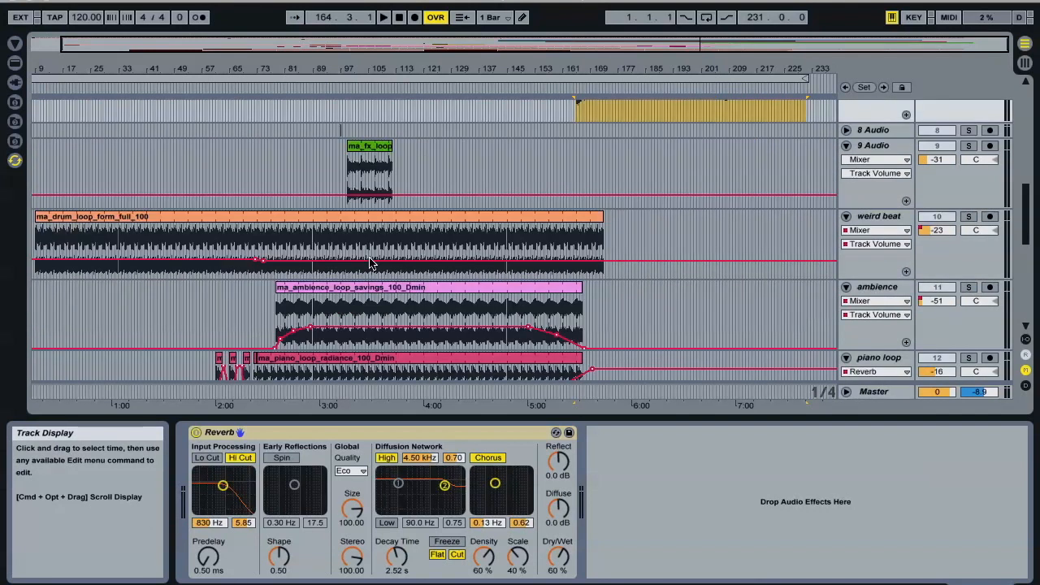
{"action": "scroll", "coordinate": [435, 260], "scroll_direction": "up", "scroll_amount": 6}
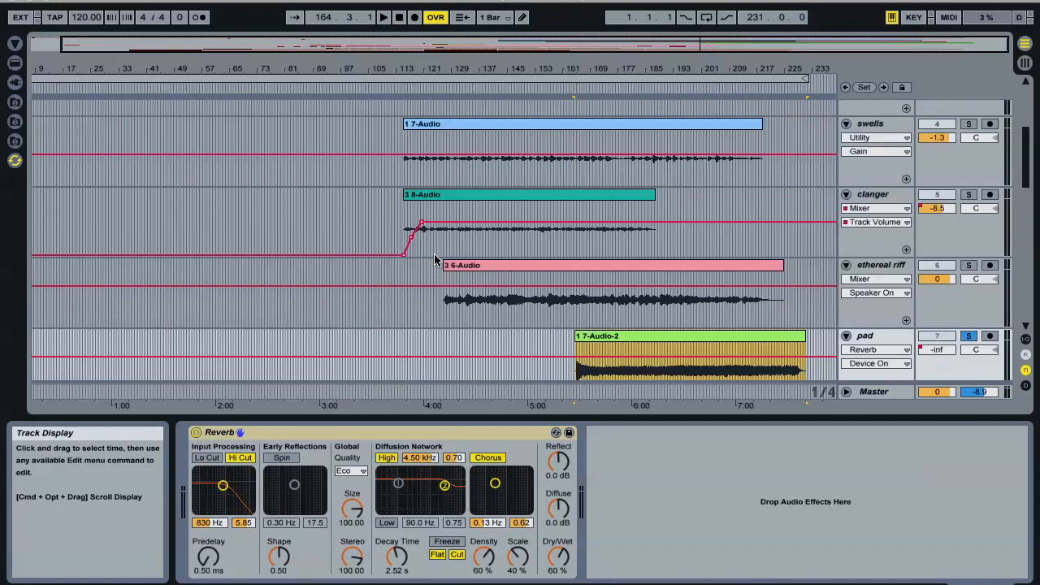
{"action": "scroll", "coordinate": [435, 260], "scroll_direction": "down", "scroll_amount": 4}
{"action": "scroll", "coordinate": [434, 254], "scroll_direction": "down", "scroll_amount": 4}
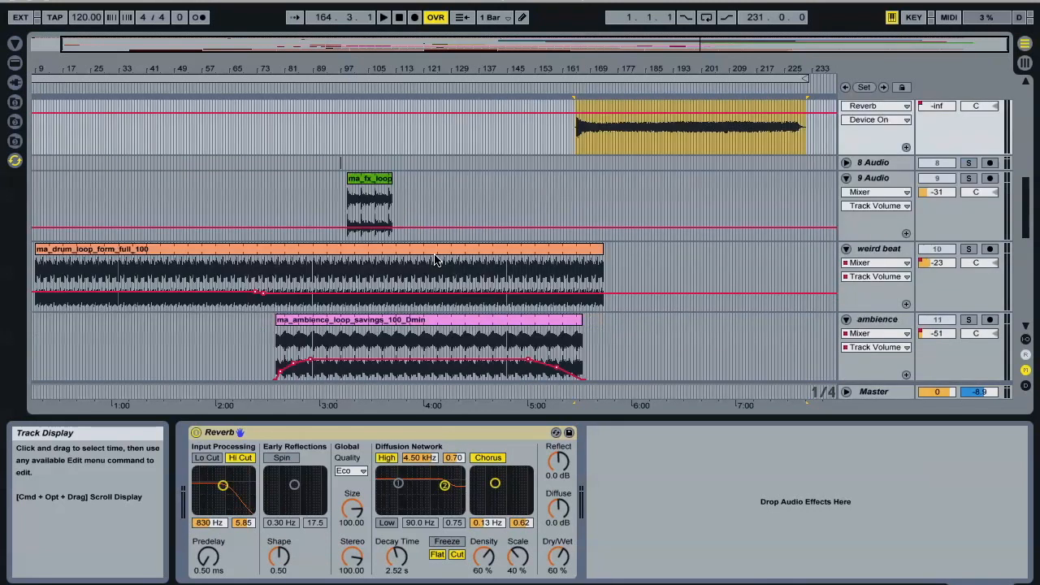
{"action": "scroll", "coordinate": [756, 204], "scroll_direction": "up", "scroll_amount": 12}
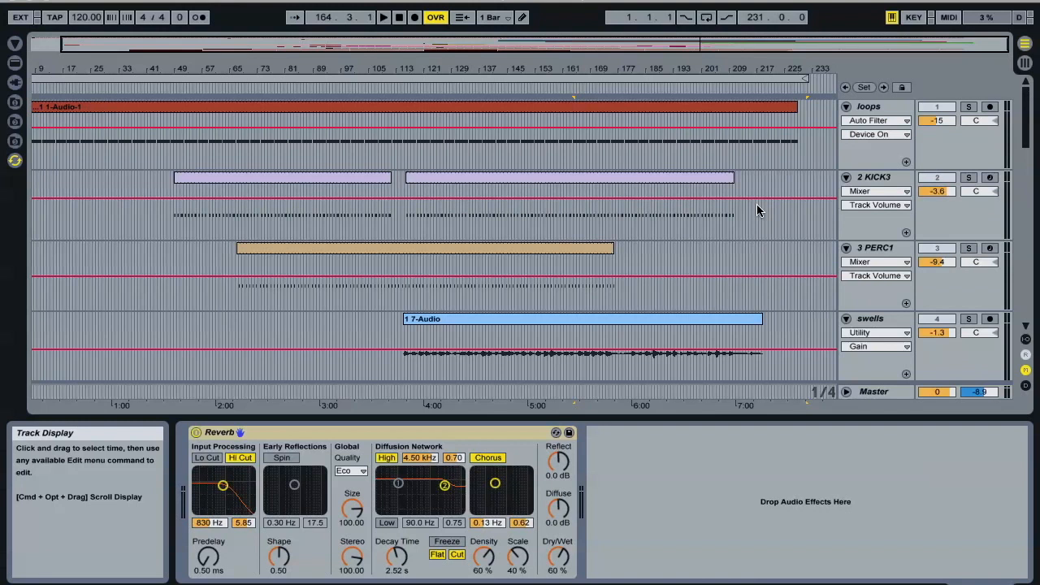
{"action": "scroll", "coordinate": [756, 203], "scroll_direction": "down", "scroll_amount": 4}
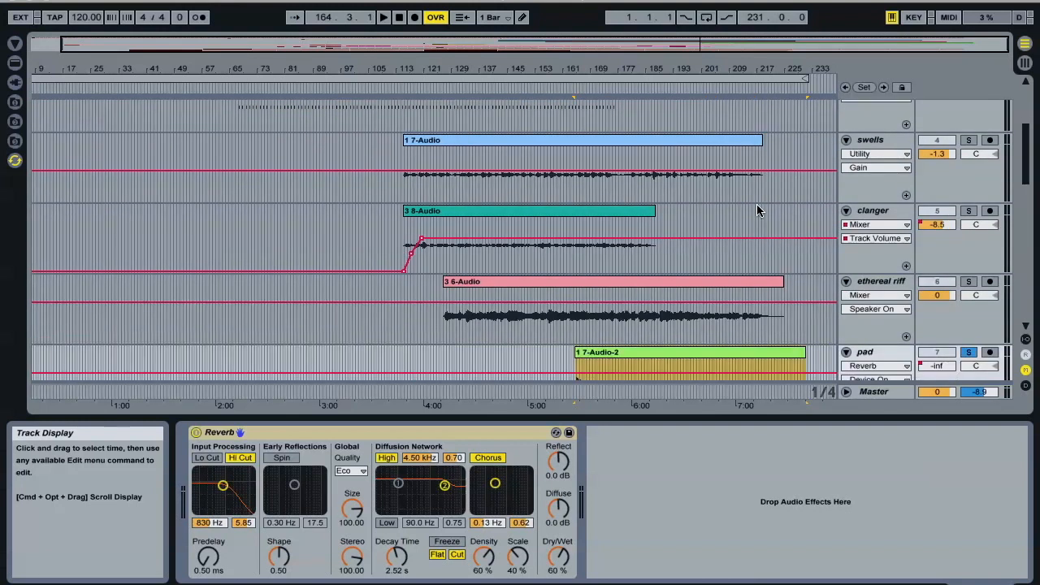
{"action": "scroll", "coordinate": [756, 205], "scroll_direction": "down", "scroll_amount": 3}
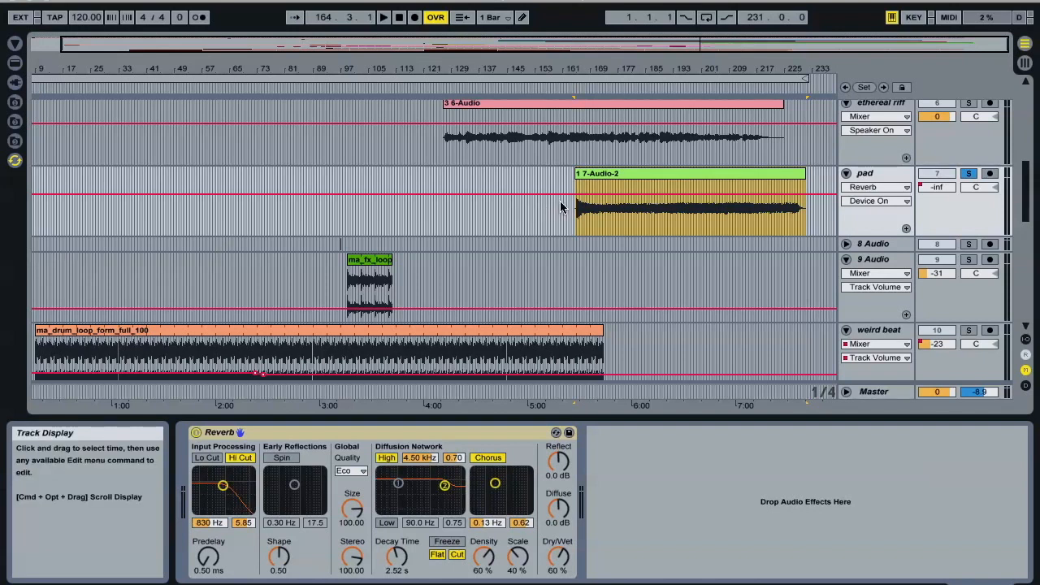
Unsolo the pad and play its entry in the full mix, looking over the swells, clanger, ethereal riff and pad tracks
{"action": "left_click", "coordinate": [968, 173]}
{"action": "key", "text": "space"}
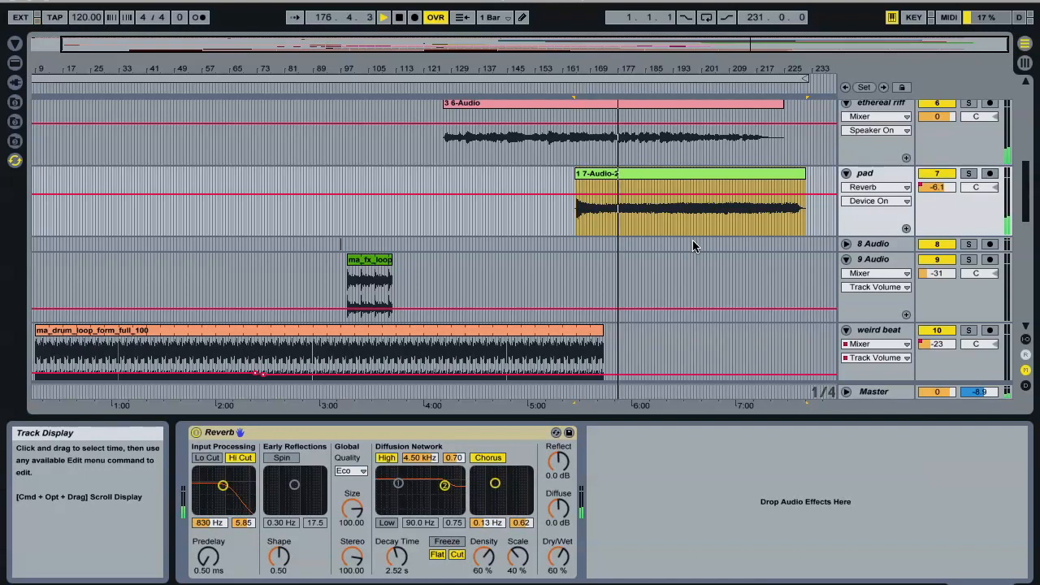
{"action": "scroll", "coordinate": [693, 247], "scroll_direction": "up", "scroll_amount": 5}
{"action": "scroll", "coordinate": [692, 240], "scroll_direction": "down", "scroll_amount": 5}
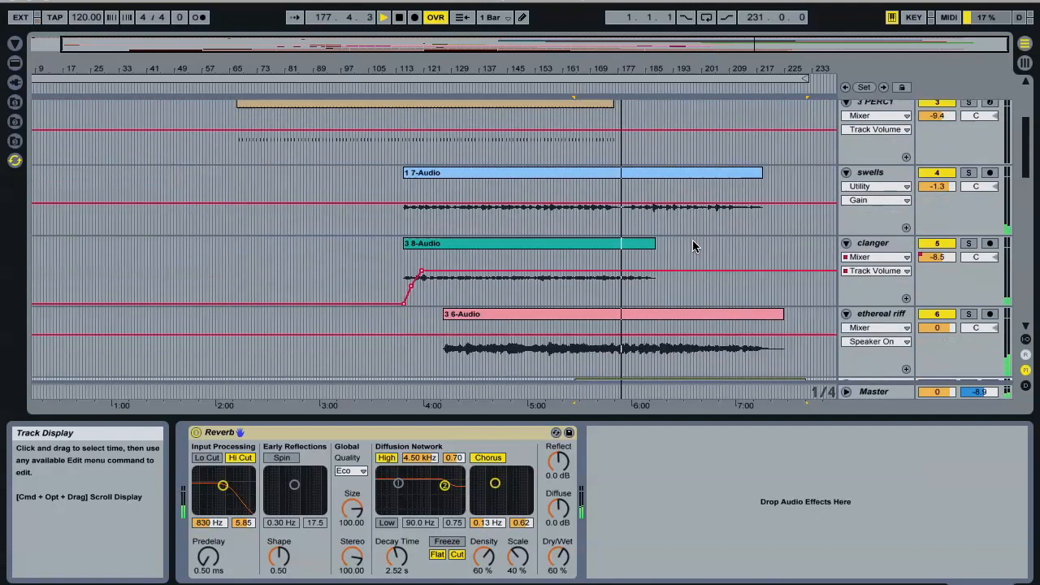
{"action": "scroll", "coordinate": [692, 240], "scroll_direction": "up", "scroll_amount": 2}
{"action": "scroll", "coordinate": [692, 240], "scroll_direction": "down", "scroll_amount": 3}
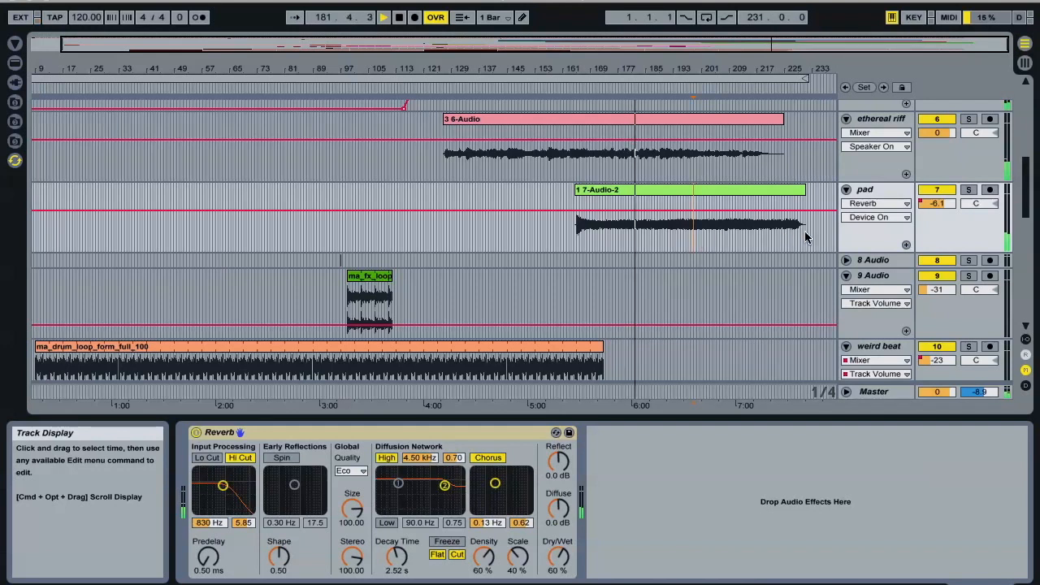
{"action": "scroll", "coordinate": [806, 236], "scroll_direction": "up", "scroll_amount": 3}
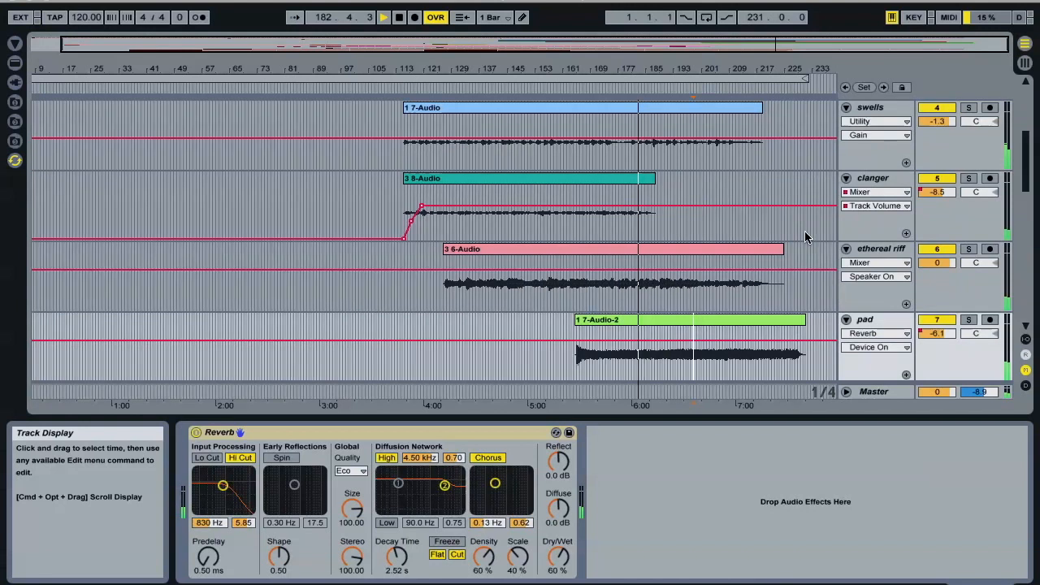
{"action": "scroll", "coordinate": [805, 230], "scroll_direction": "up", "scroll_amount": 2}
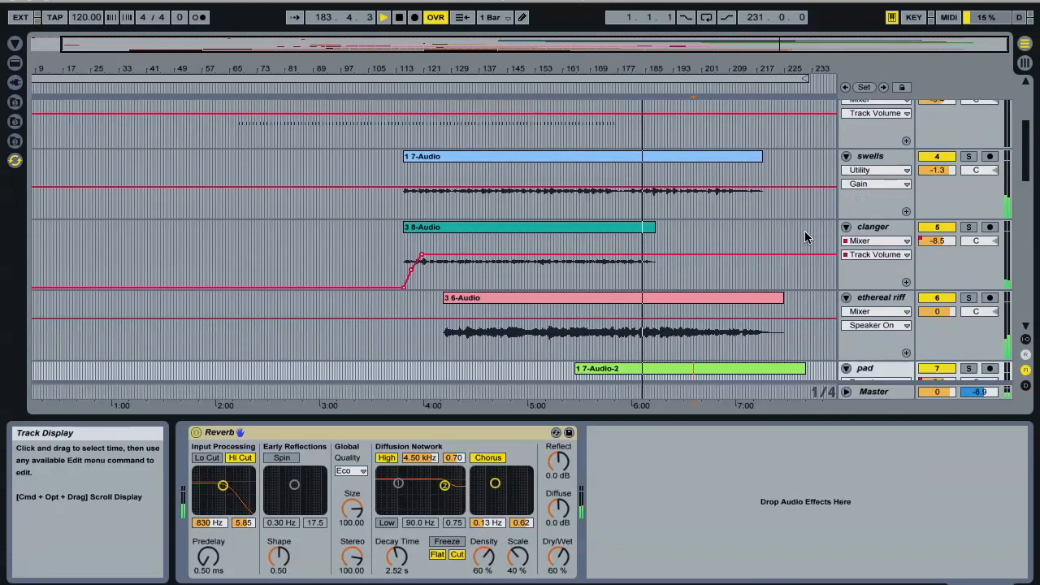
{"action": "scroll", "coordinate": [804, 230], "scroll_direction": "down", "scroll_amount": 2}
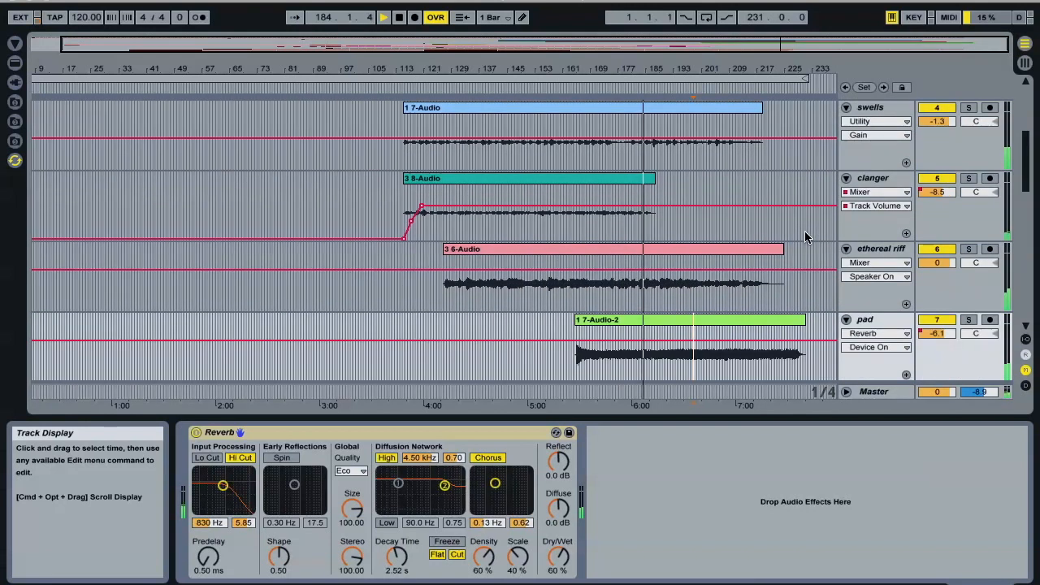
Show the ethereal riff track's EQ Eight and Reverb, and look over the tracks down to lo guit 2 during playback
{"action": "left_click", "coordinate": [696, 287]}
{"action": "scroll", "coordinate": [696, 294], "scroll_direction": "up", "scroll_amount": 2}
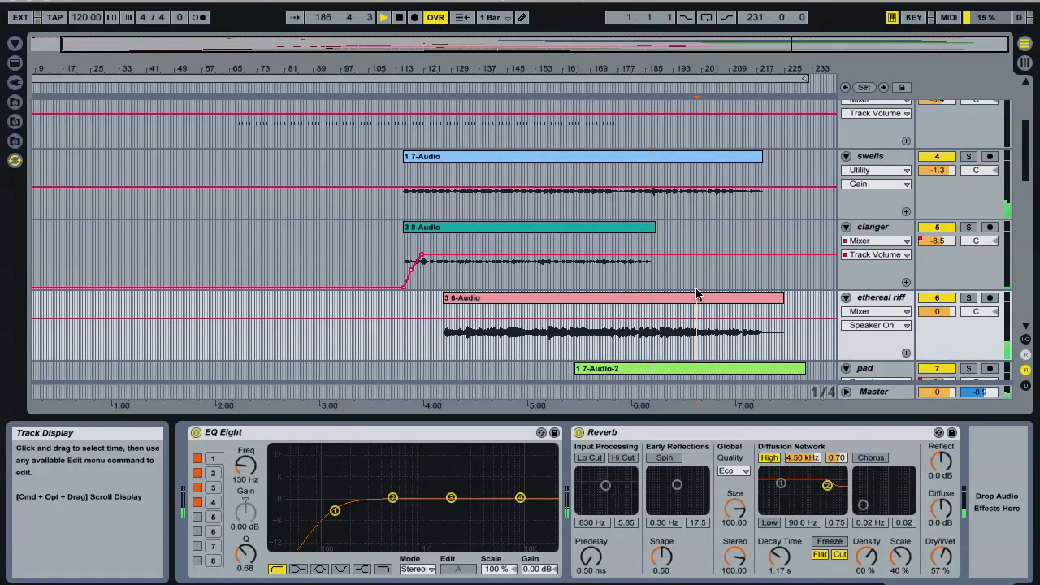
{"action": "scroll", "coordinate": [711, 247], "scroll_direction": "down", "scroll_amount": 4}
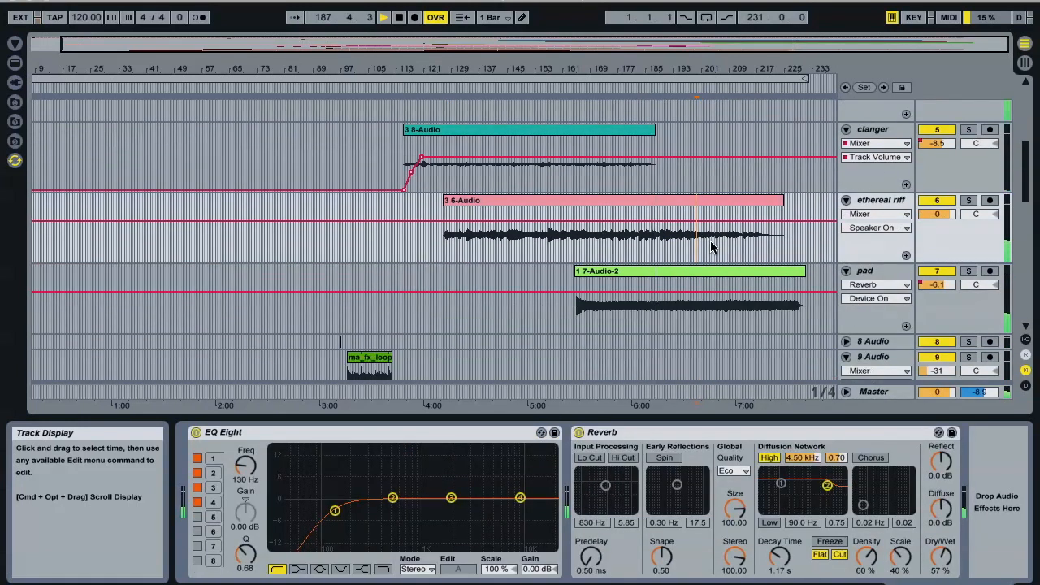
{"action": "scroll", "coordinate": [711, 247], "scroll_direction": "up", "scroll_amount": 7}
{"action": "scroll", "coordinate": [711, 247], "scroll_direction": "up", "scroll_amount": 4}
{"action": "scroll", "coordinate": [711, 247], "scroll_direction": "down", "scroll_amount": 7}
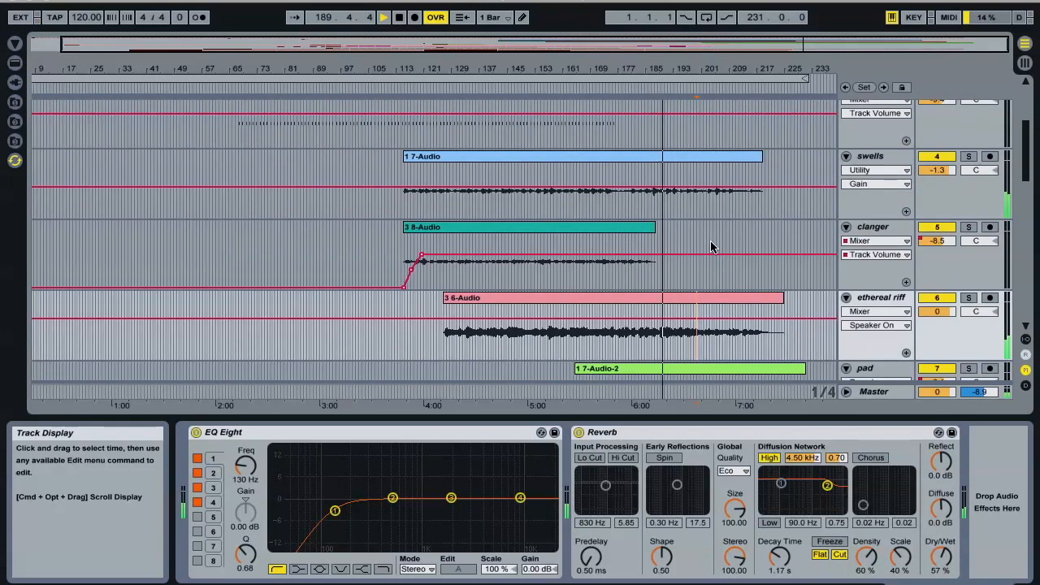
{"action": "scroll", "coordinate": [743, 236], "scroll_direction": "down", "scroll_amount": 15}
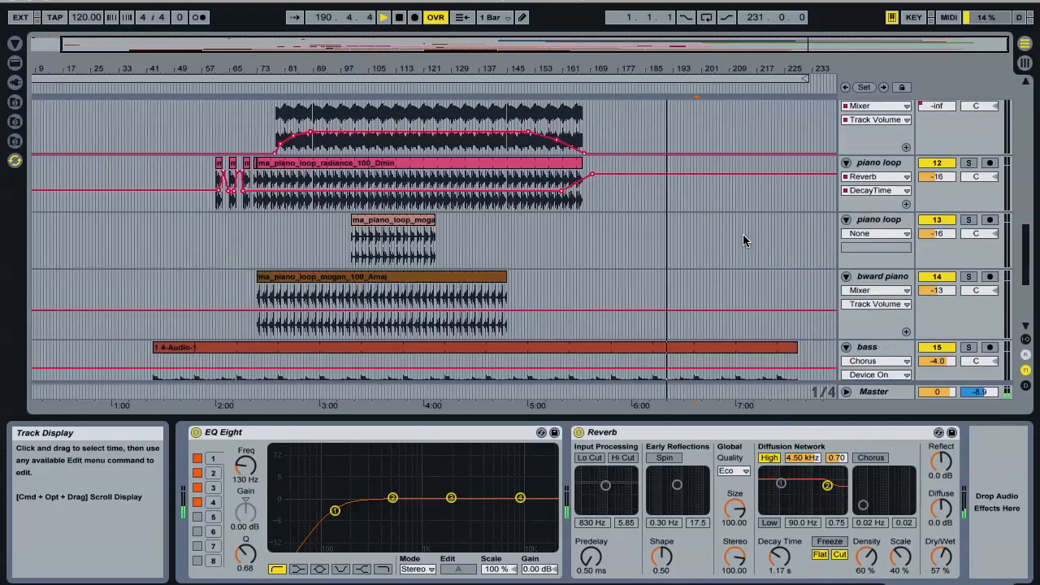
{"action": "scroll", "coordinate": [742, 234], "scroll_direction": "down", "scroll_amount": 7}
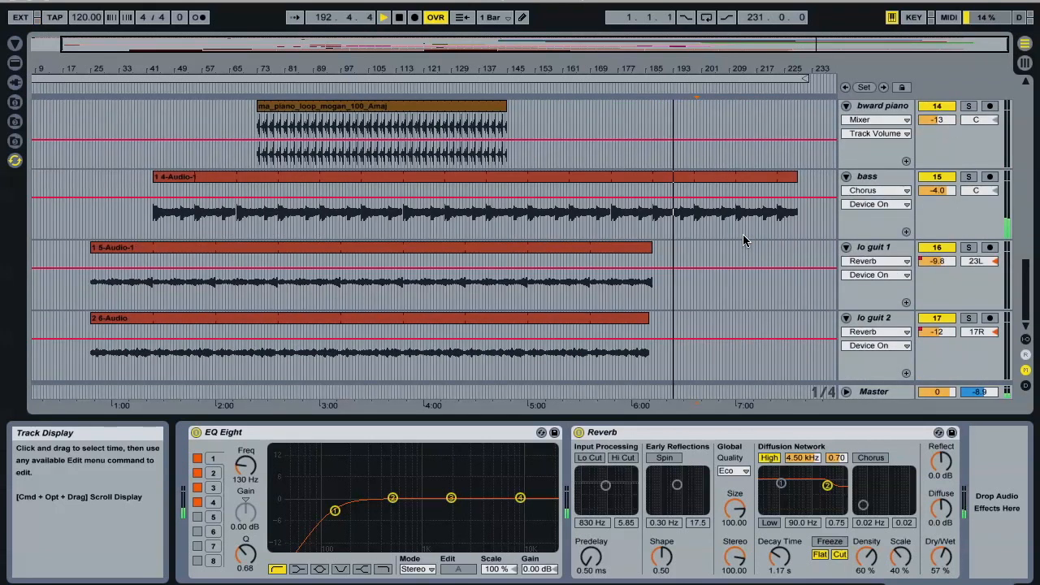
Show the bass track's EQ Eight and Chorus, display its Track Volume automation, and hear it soloed
{"action": "left_click", "coordinate": [893, 174]}
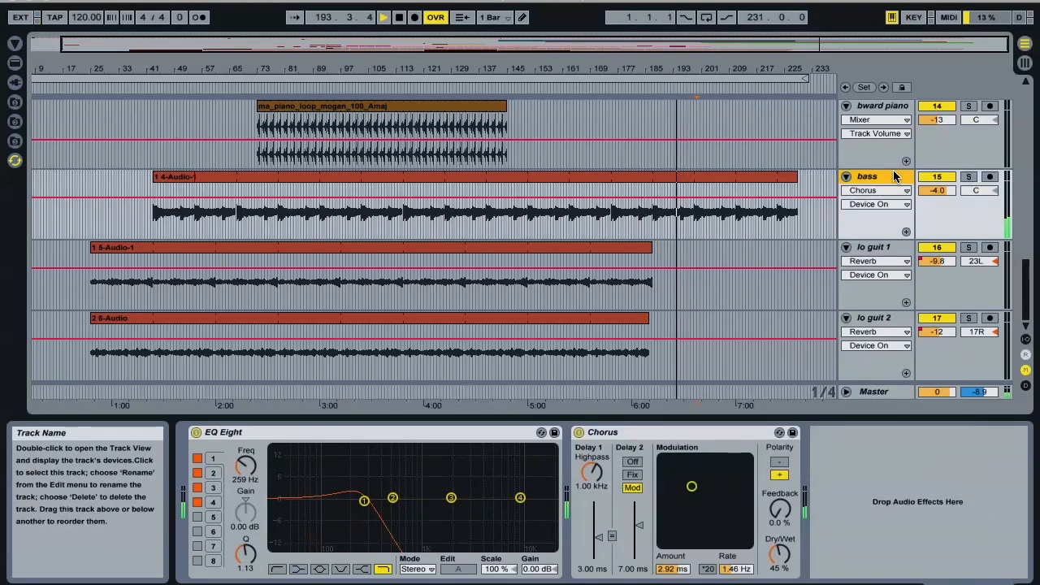
{"action": "left_click", "coordinate": [944, 189]}
{"action": "left_click", "coordinate": [965, 181]}
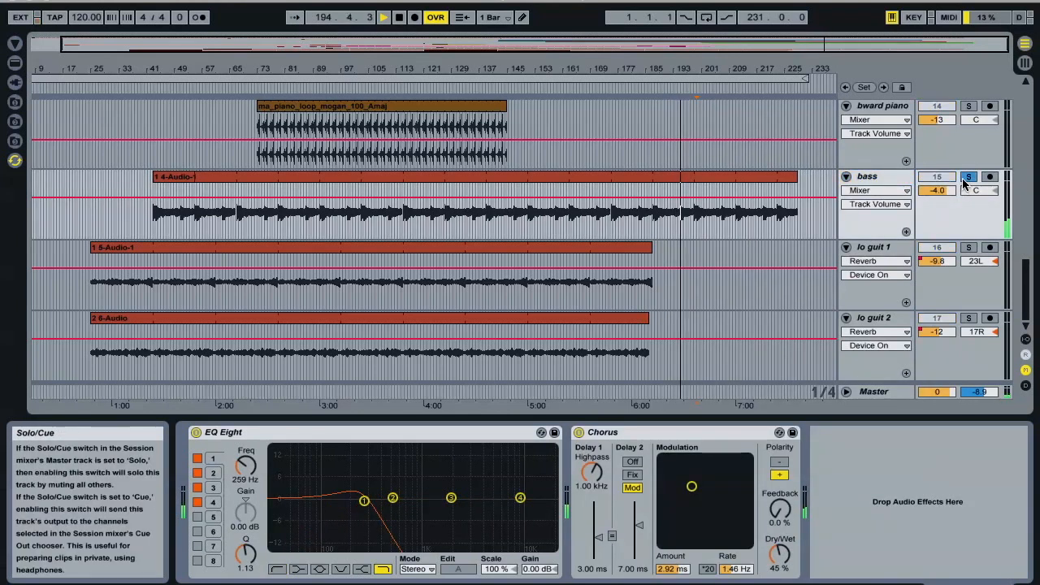
Play the full mix's ending from about bar 220 and look over how the loops, bass and pad tracks finish
{"action": "scroll", "coordinate": [690, 216], "scroll_direction": "up", "scroll_amount": 5}
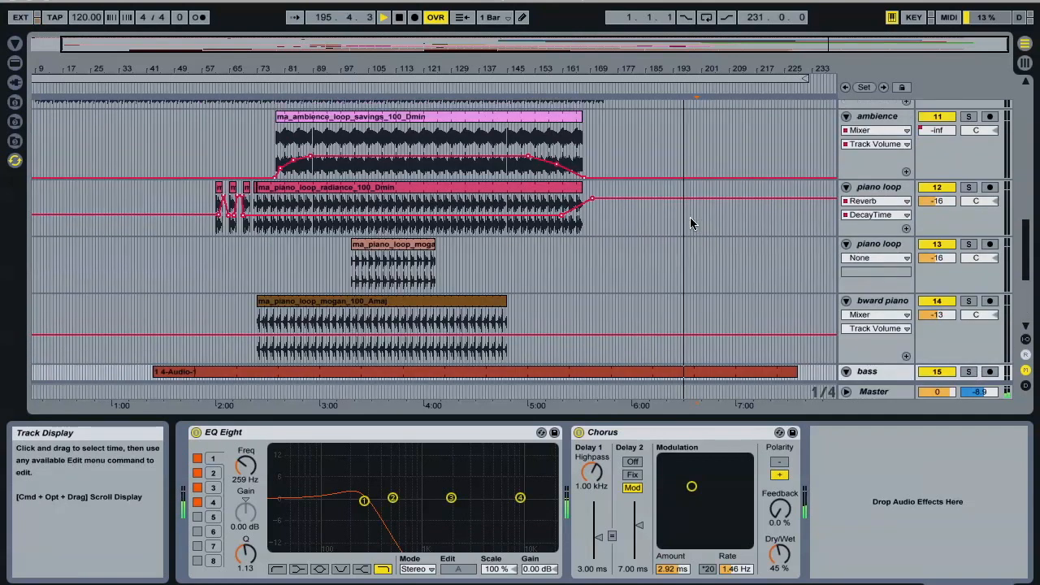
{"action": "scroll", "coordinate": [689, 217], "scroll_direction": "up", "scroll_amount": 8}
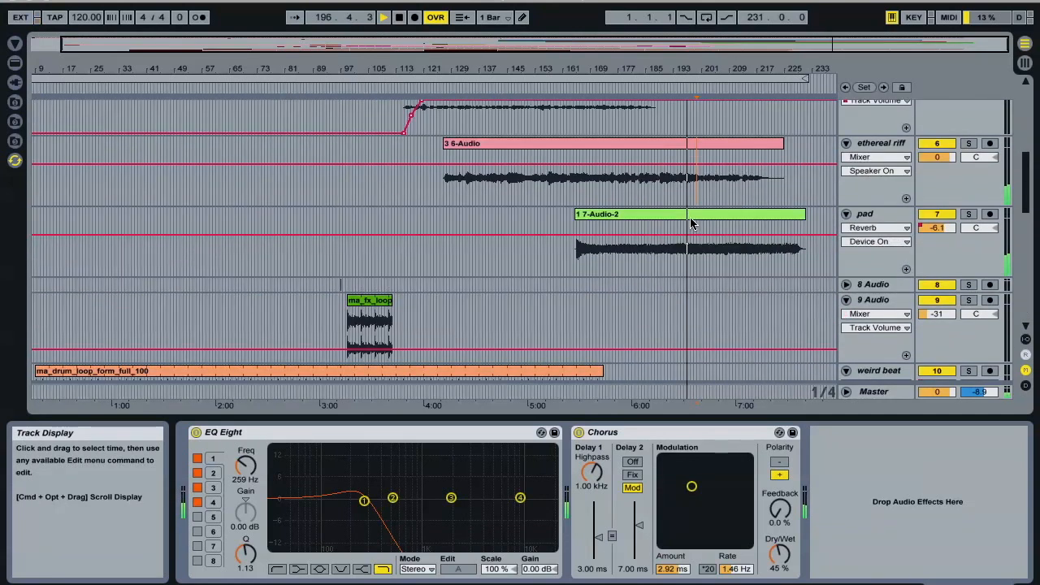
{"action": "scroll", "coordinate": [727, 225], "scroll_direction": "up", "scroll_amount": 2}
{"action": "left_click", "coordinate": [770, 246]}
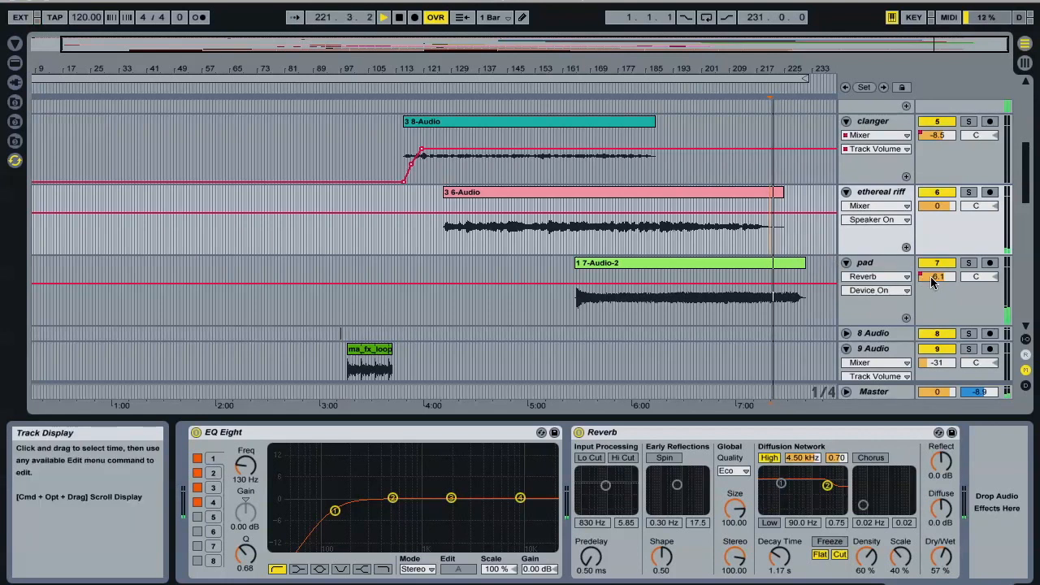
{"action": "scroll", "coordinate": [828, 237], "scroll_direction": "up", "scroll_amount": 8}
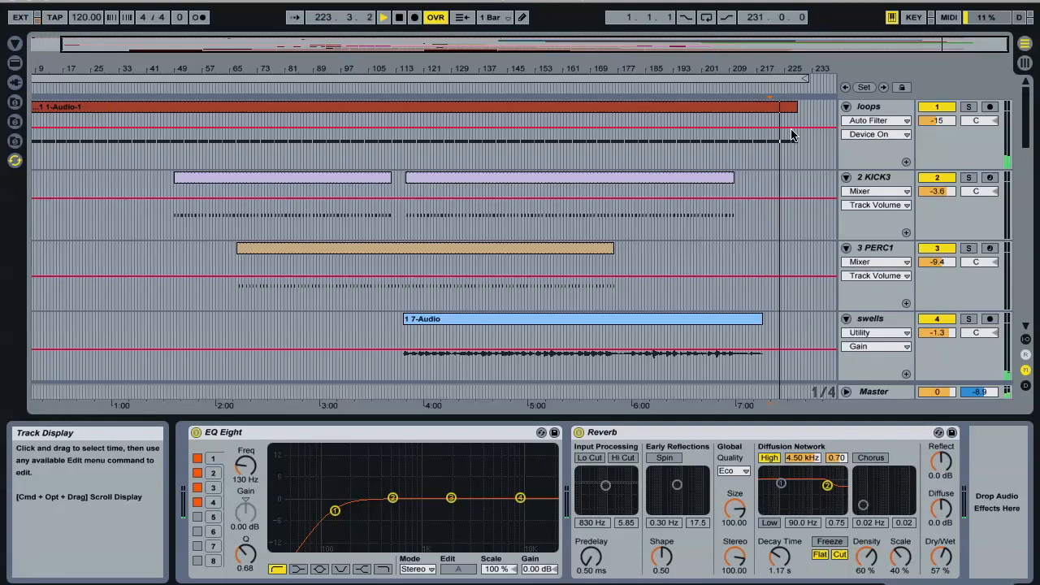
{"action": "scroll", "coordinate": [792, 135], "scroll_direction": "down", "scroll_amount": 10}
{"action": "scroll", "coordinate": [792, 135], "scroll_direction": "down", "scroll_amount": 10}
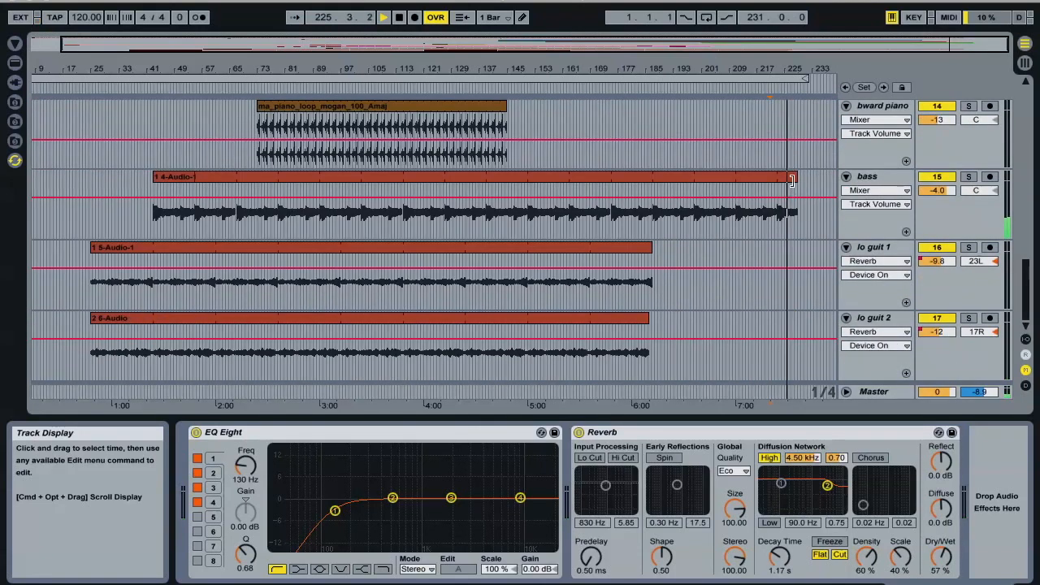
{"action": "scroll", "coordinate": [792, 178], "scroll_direction": "up", "scroll_amount": 8}
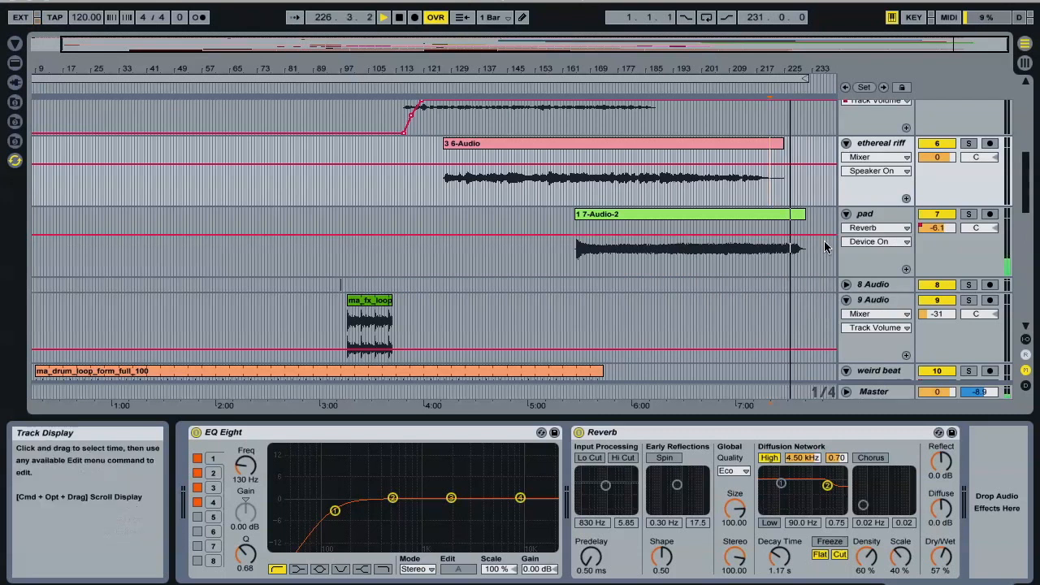
Display the pad track's Track Volume automation as the ending plays out, and show the loops track's effects chain
{"action": "left_click", "coordinate": [934, 228]}
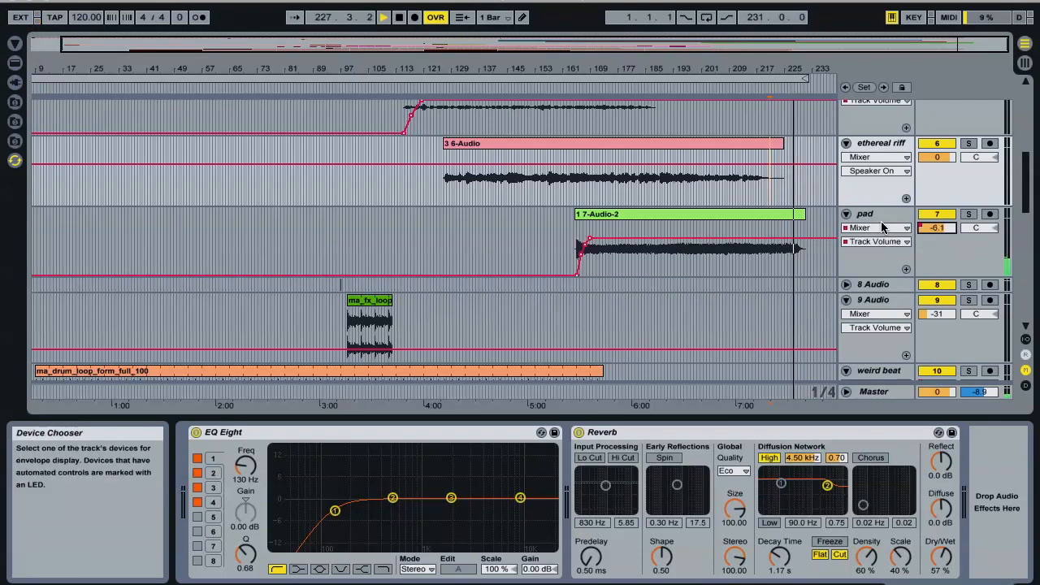
{"action": "scroll", "coordinate": [788, 228], "scroll_direction": "up", "scroll_amount": 6}
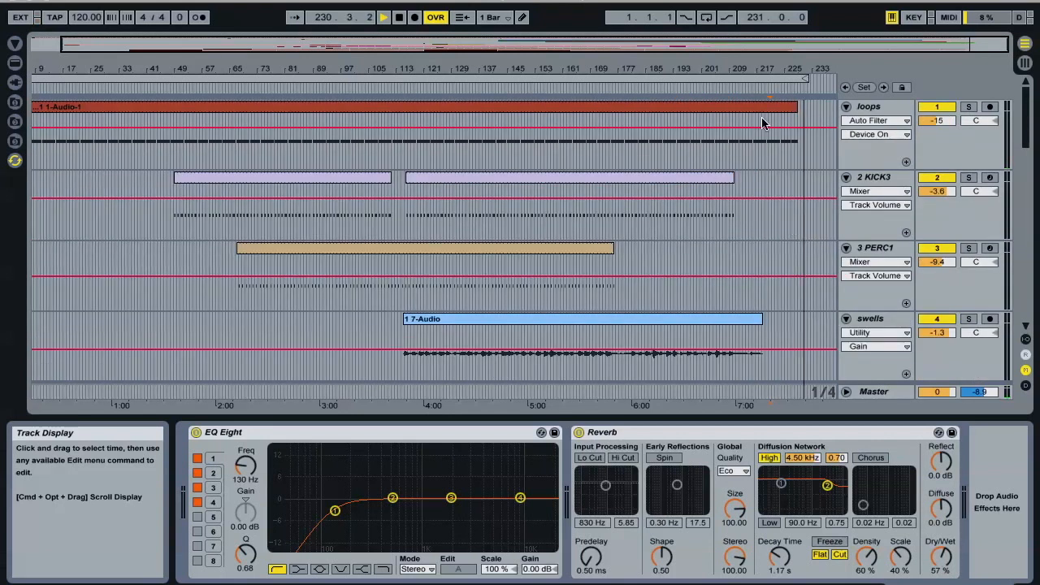
{"action": "left_click", "coordinate": [764, 124]}
{"action": "left_click", "coordinate": [900, 109]}
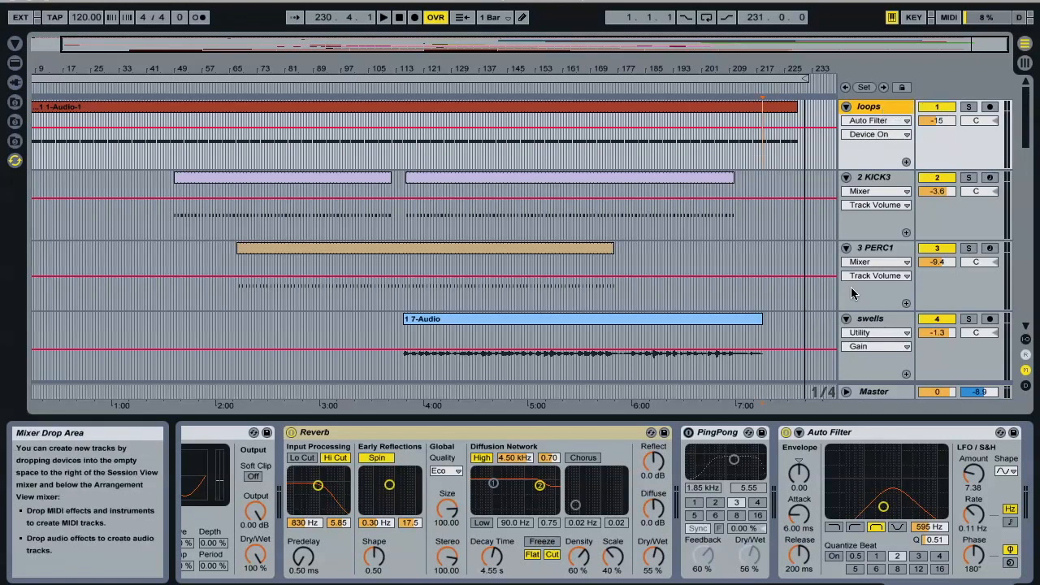
Look over the full arrangement from the loops track down to lo guit 2 and back with playback stopped
{"action": "left_click_drag", "start_coordinate": [606, 45], "coordinate": [604, 51]}
{"action": "scroll", "coordinate": [572, 114], "scroll_direction": "down", "scroll_amount": 5}
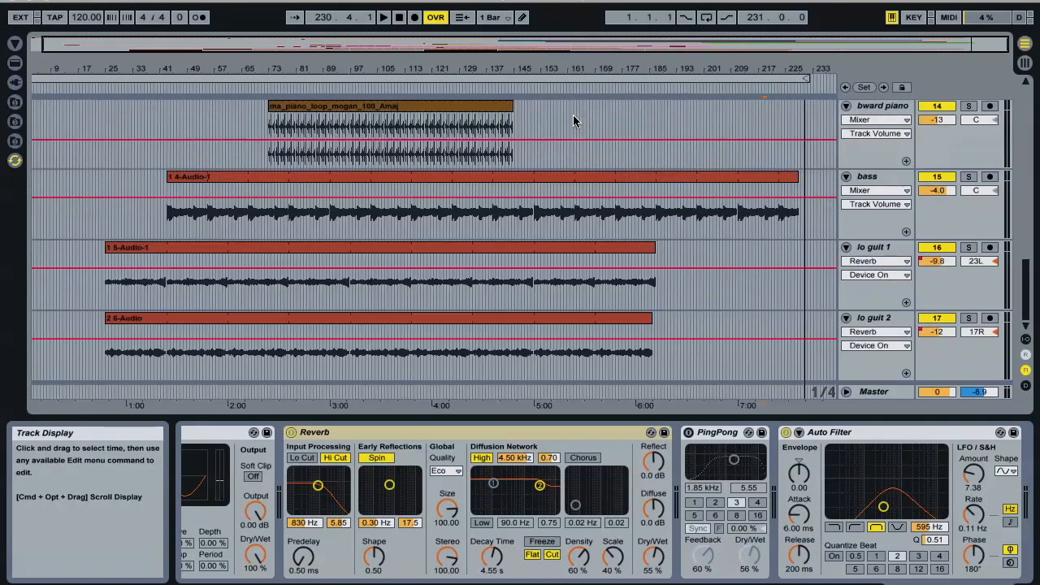
{"action": "scroll", "coordinate": [573, 114], "scroll_direction": "up", "scroll_amount": 5}
{"action": "scroll", "coordinate": [573, 121], "scroll_direction": "down", "scroll_amount": 5}
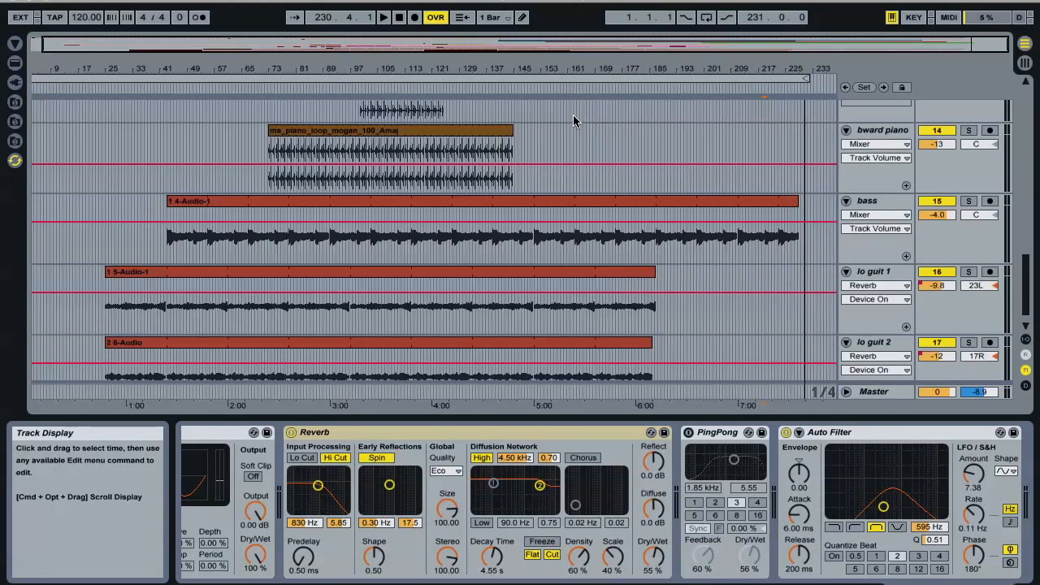
{"action": "scroll", "coordinate": [573, 121], "scroll_direction": "up", "scroll_amount": 5}
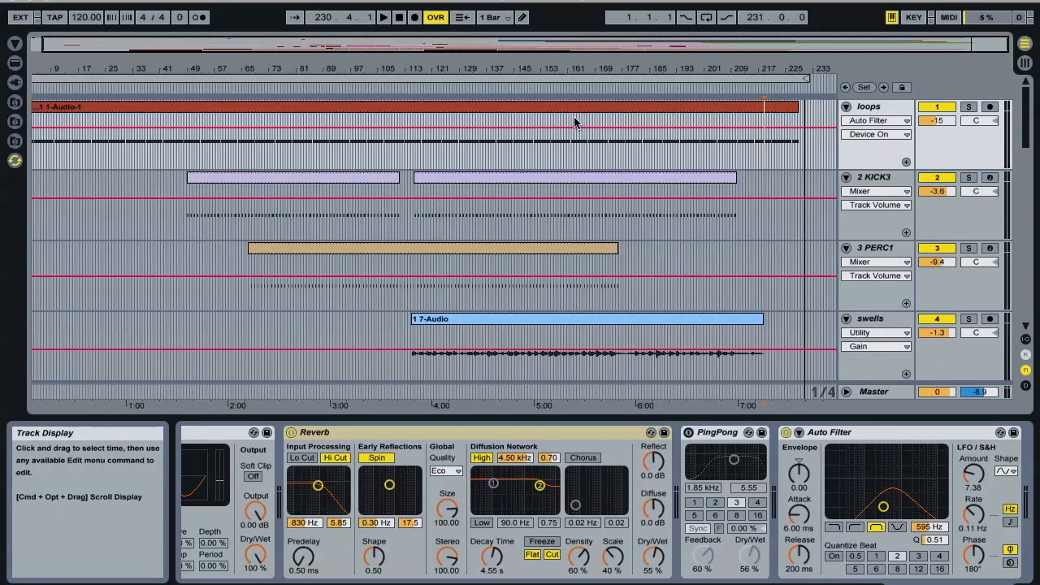